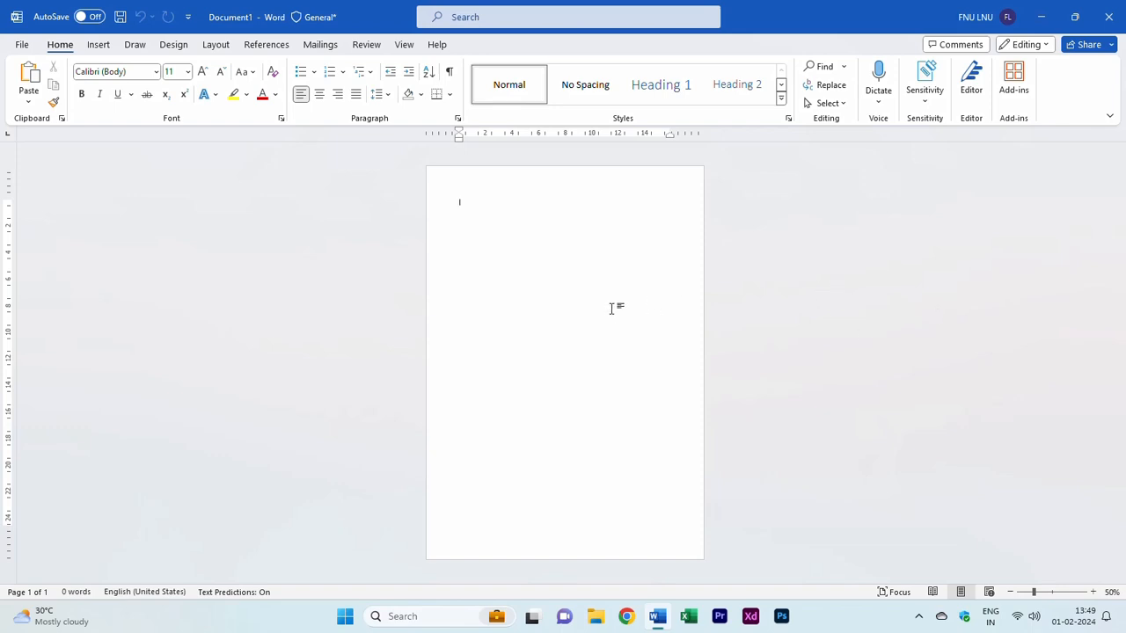
Set the whole document to a custom paper size of 29.7 cm by 42 cm and apply Narrow margins.
left_click(219, 46)
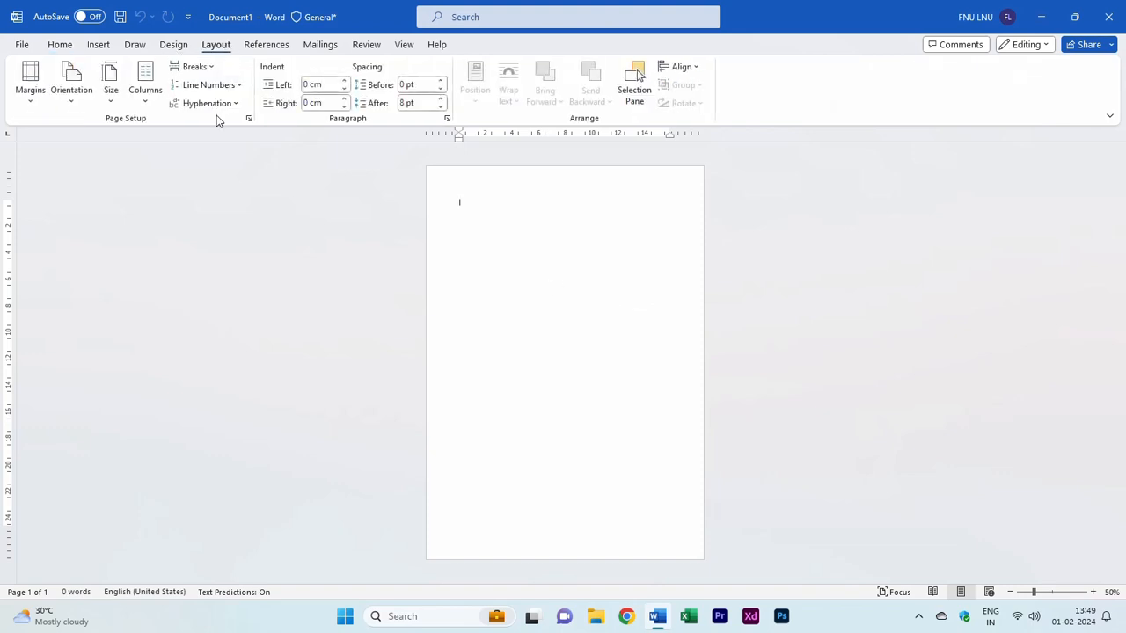
left_click(111, 98)
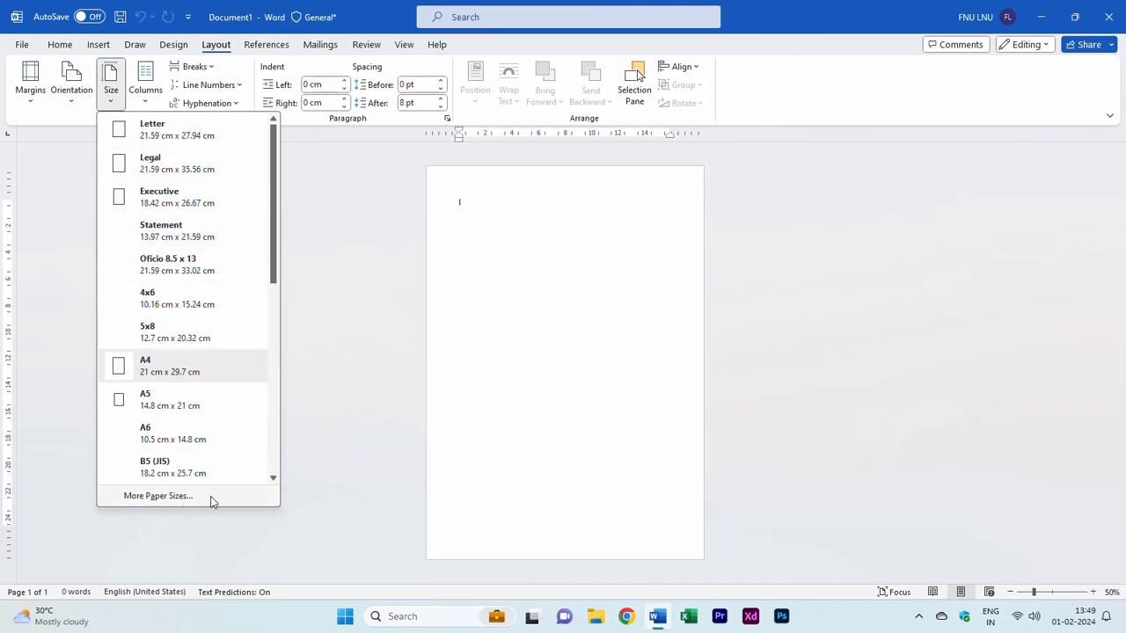
left_click(167, 496)
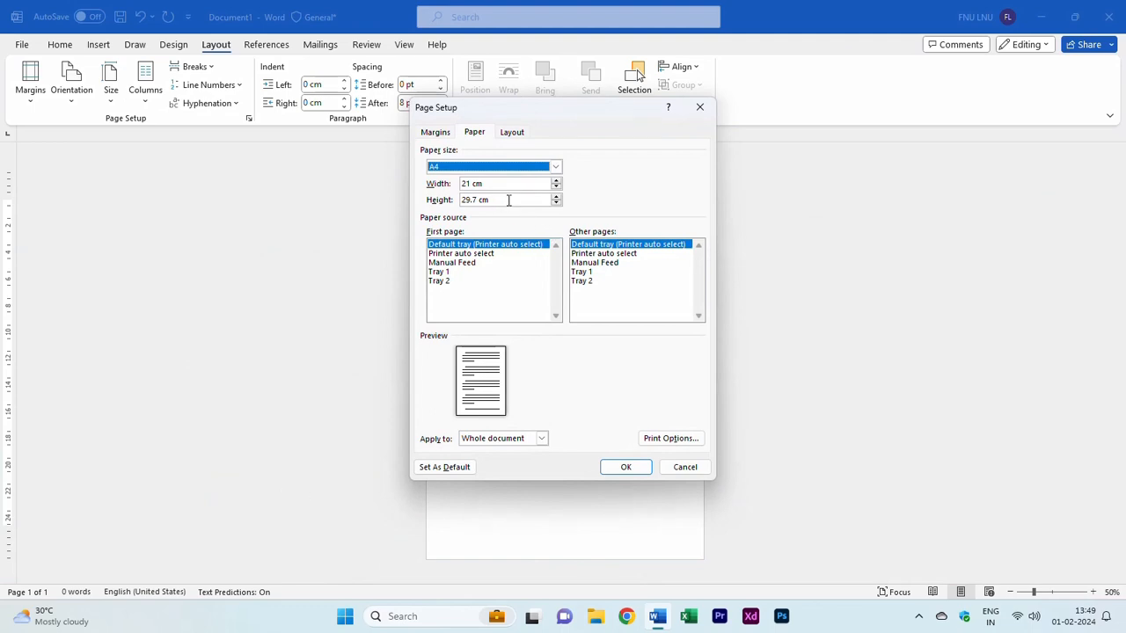
left_click_drag(483, 184, 448, 185)
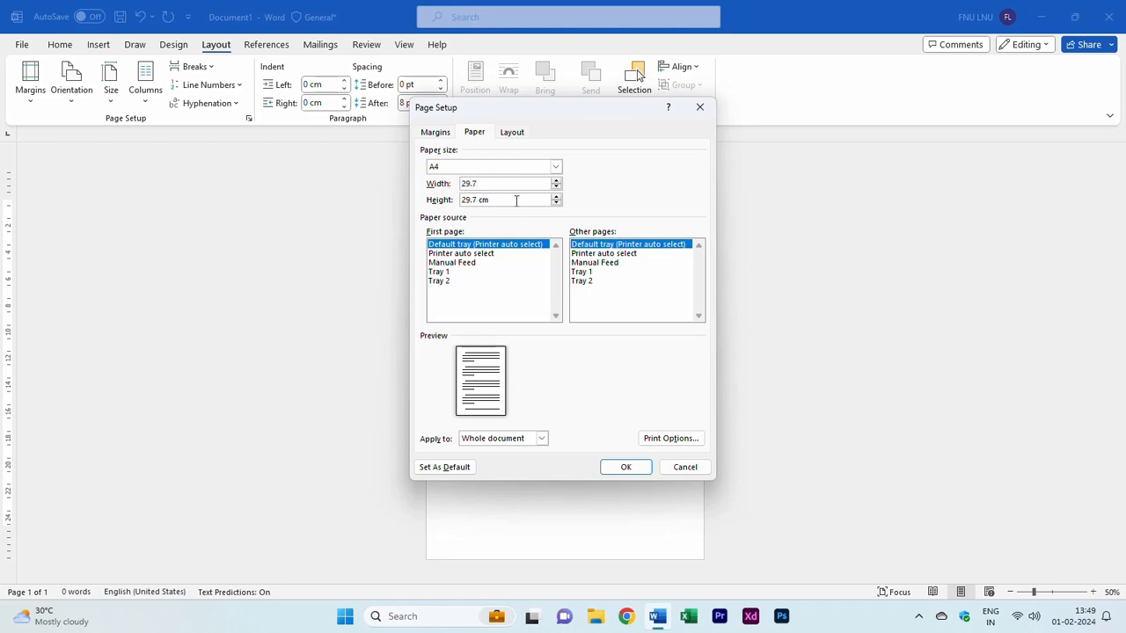
left_click_drag(517, 200, 414, 200)
type("42")
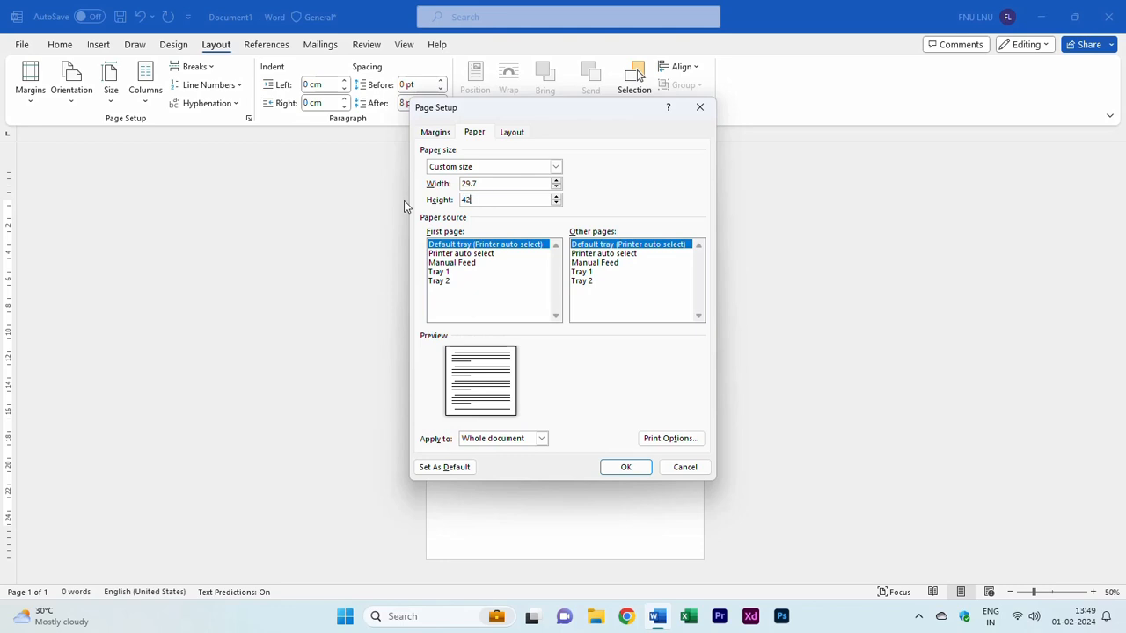
left_click(628, 468)
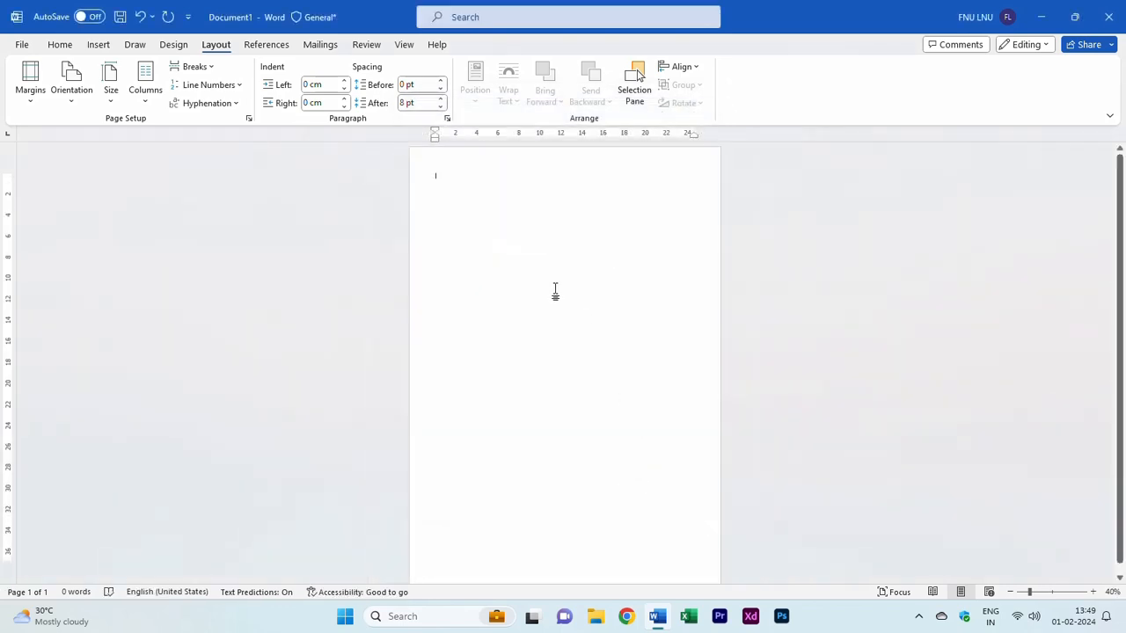
left_click(32, 99)
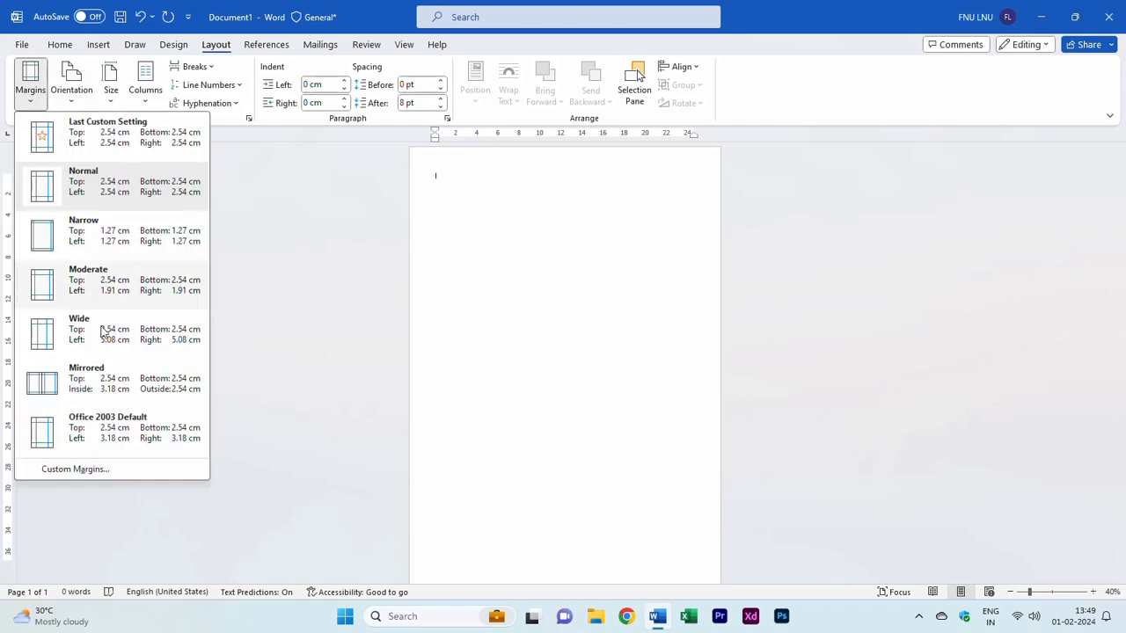
left_click(154, 236)
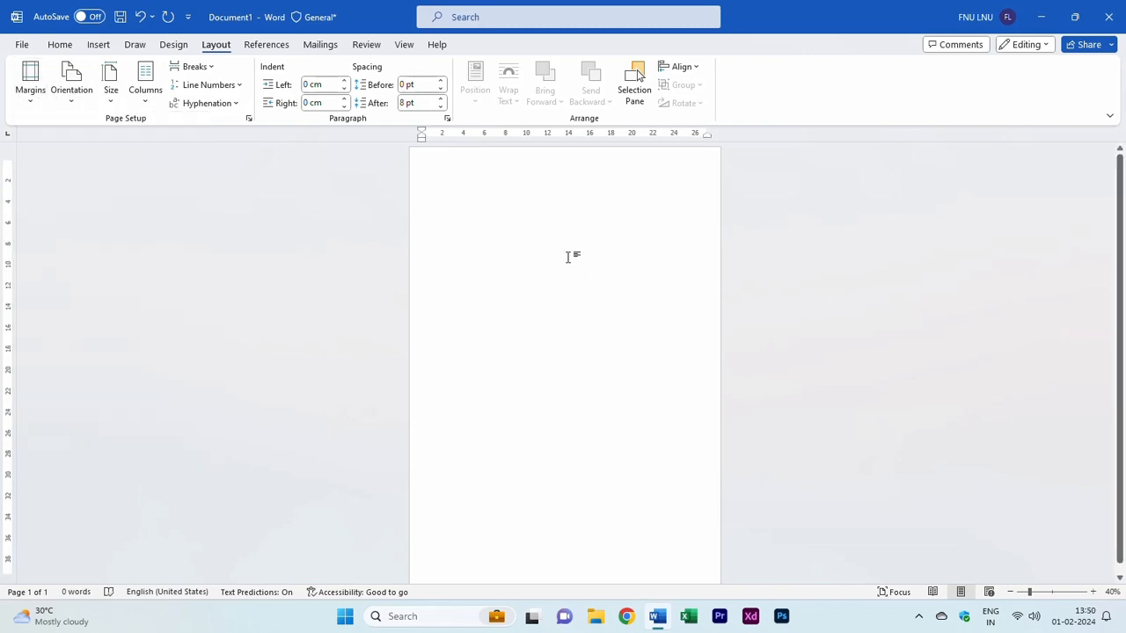
Insert the orange flower picture from the Downloads folder on this device.
left_click(98, 45)
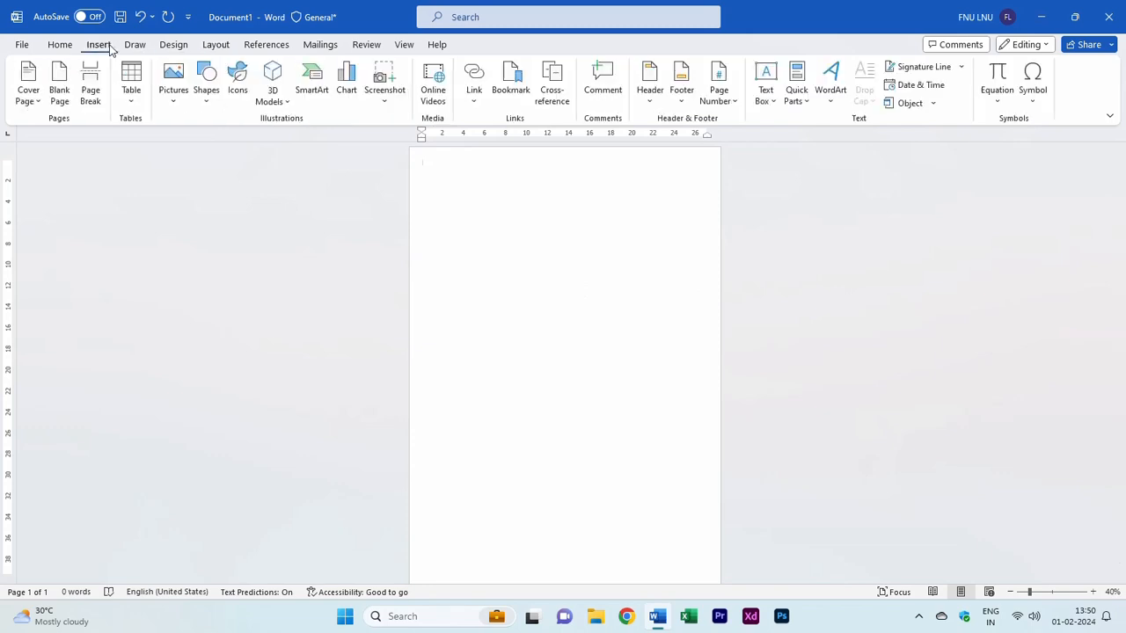
left_click(176, 97)
left_click(208, 143)
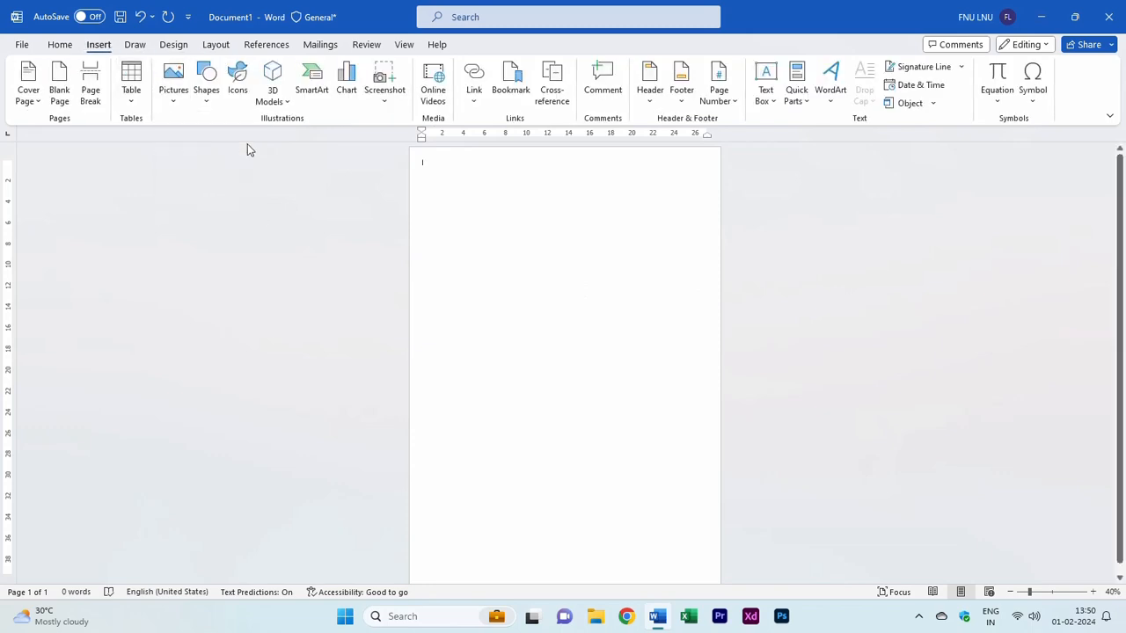
left_click(67, 160)
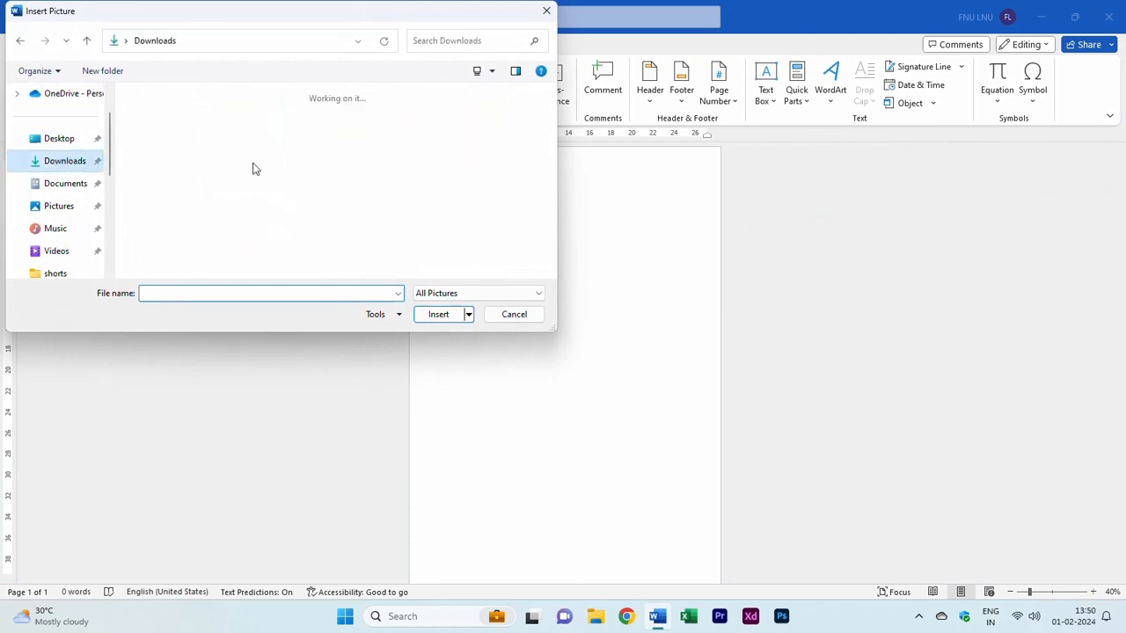
double_click(163, 132)
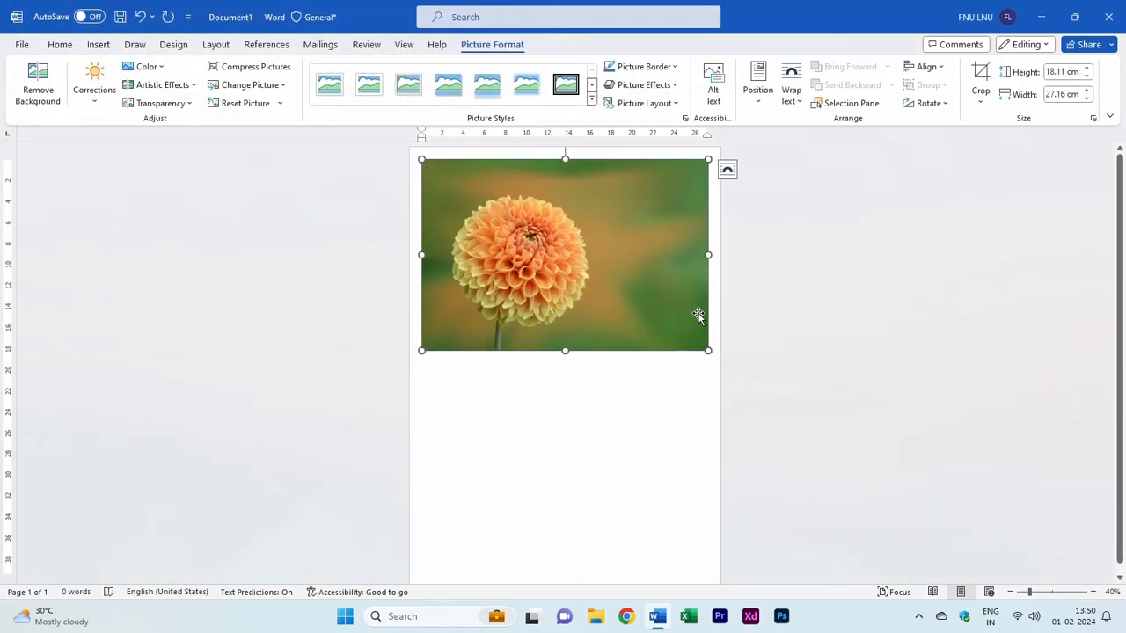
left_click(598, 337)
left_click(1110, 146)
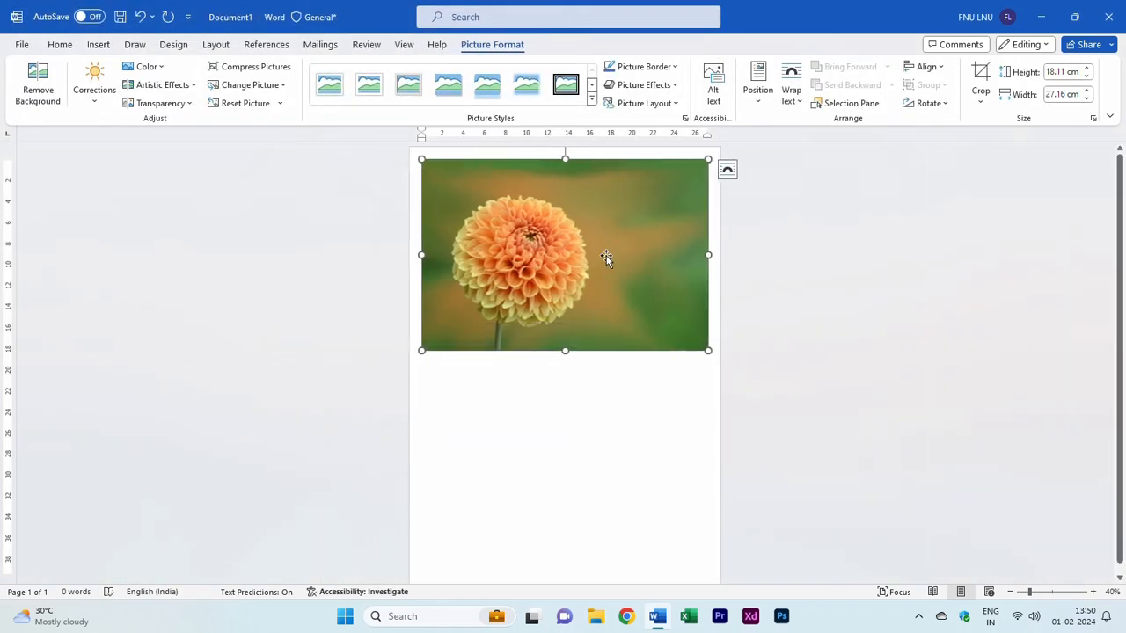
Set the flower picture's text wrapping to In Front of Text.
right_click(626, 223)
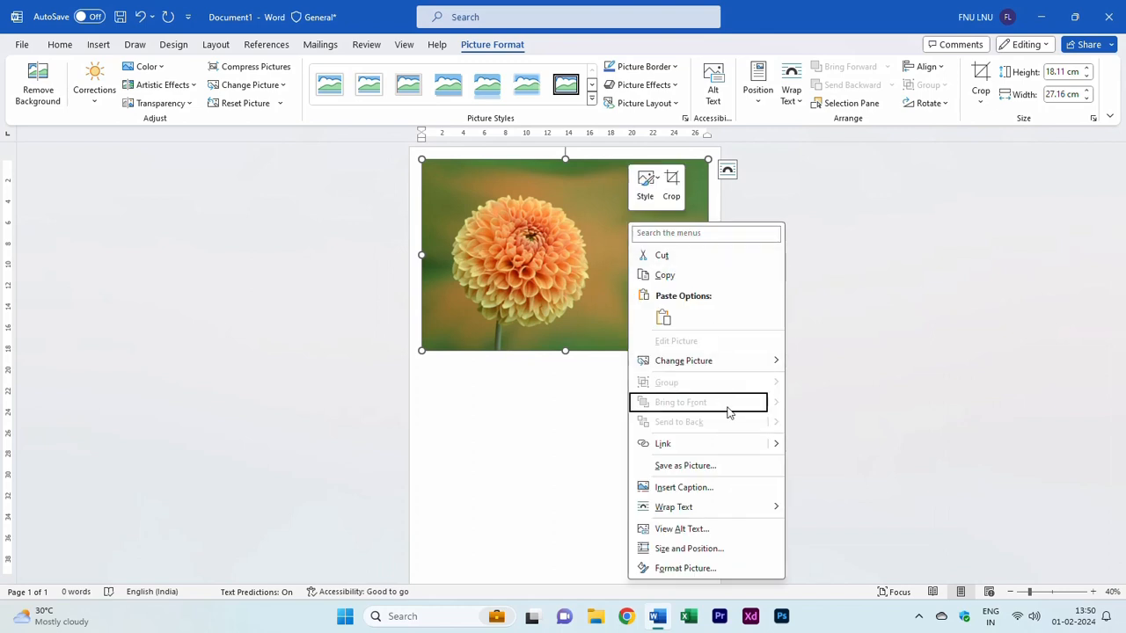
mouse_move(700, 508)
left_click(887, 480)
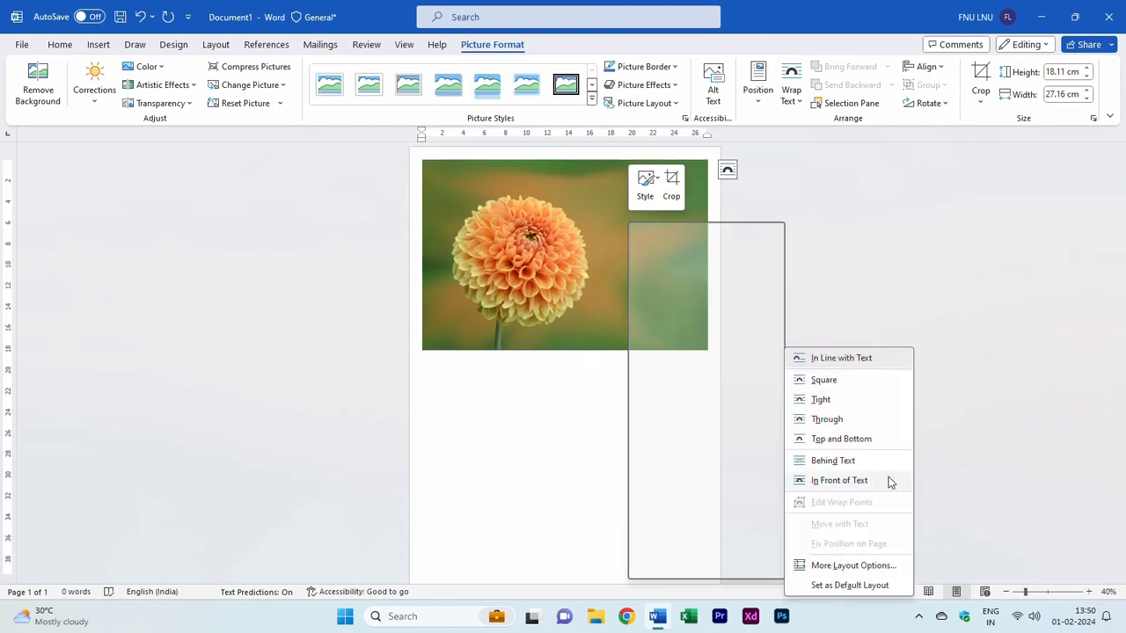
Move the picture to the page's top-left corner and enlarge it proportionally to the full page width, about 19.9 × 29.9 cm.
left_click_drag(617, 291, 634, 264)
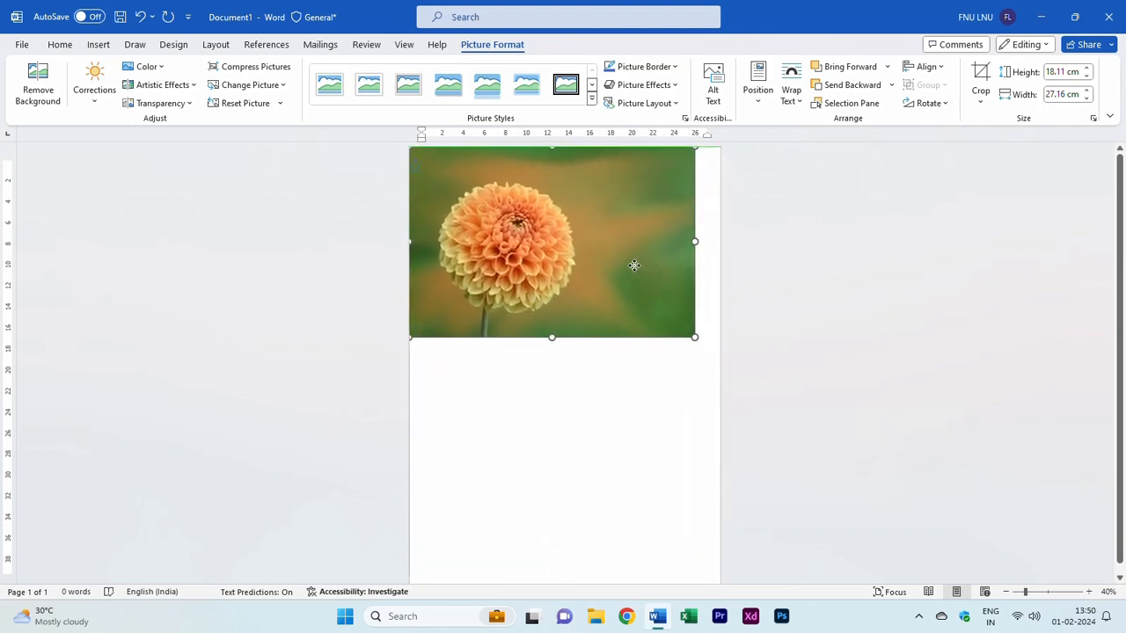
left_click_drag(695, 340, 711, 357)
scroll(784, 402, "down", 1)
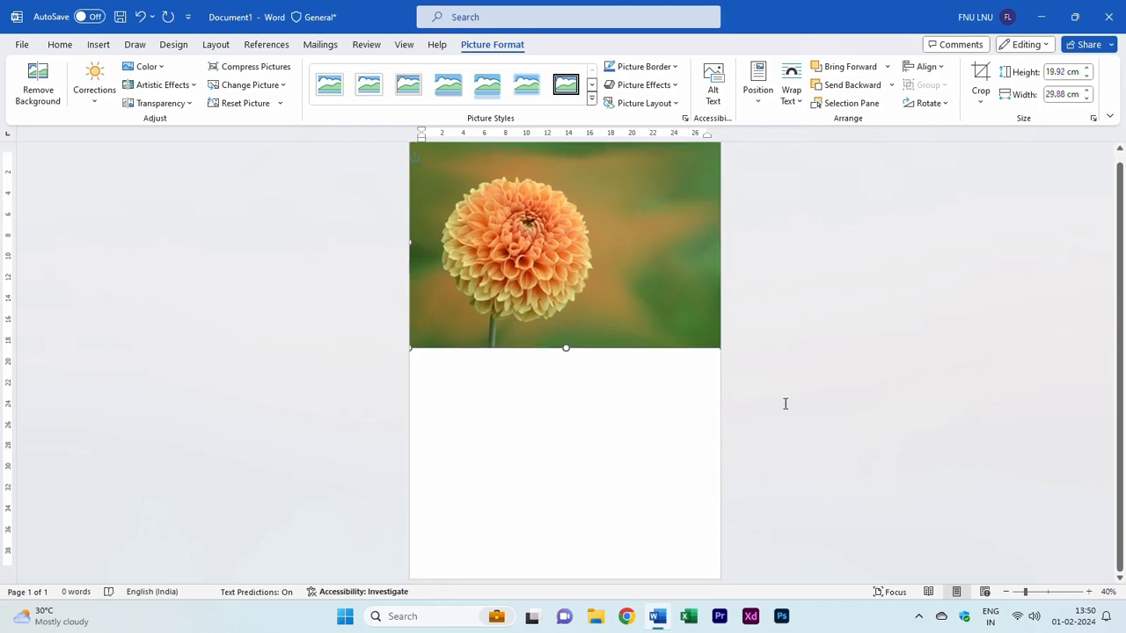
scroll(784, 402, "up", 1)
scroll(806, 390, "down", 1)
left_click(818, 375)
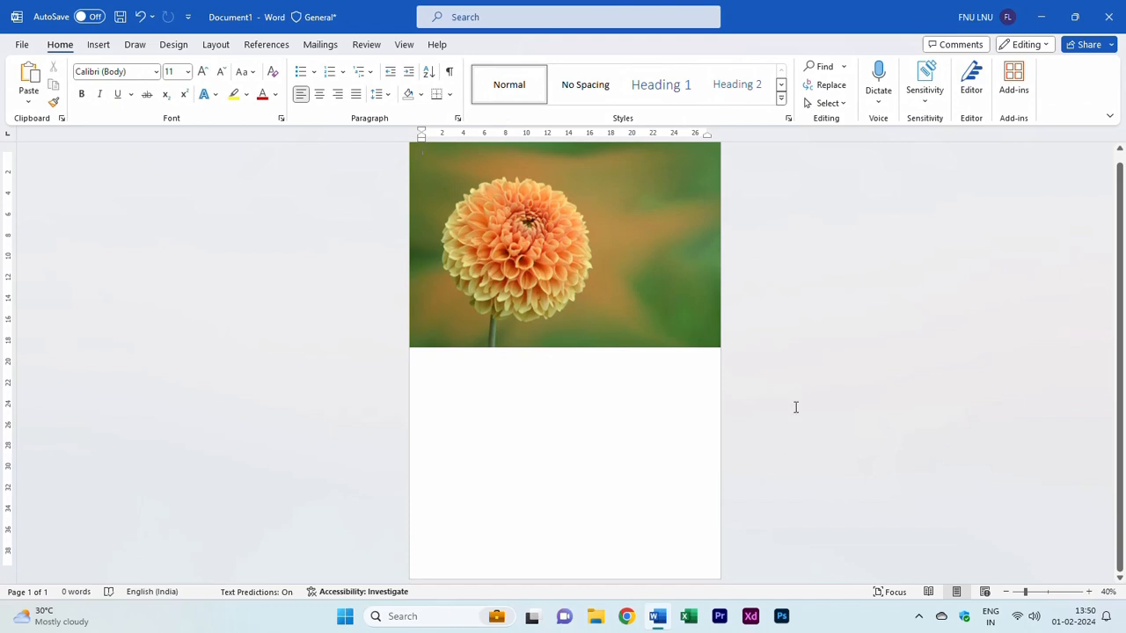
left_click(678, 299)
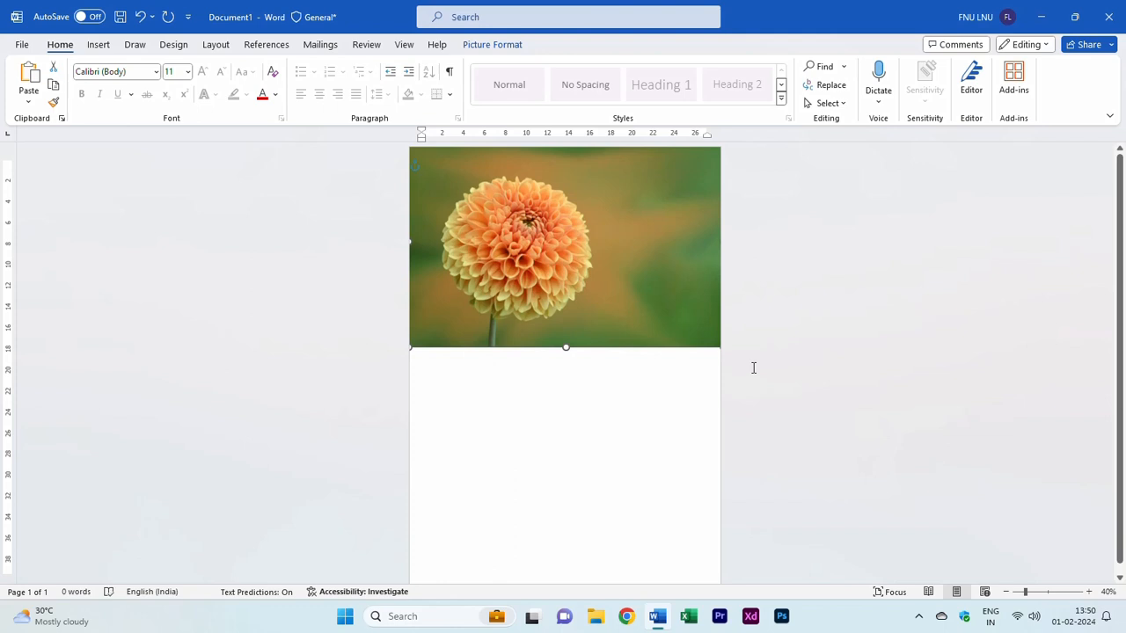
left_click(792, 405)
Draw a text box about 13 cm wide and 7.6 cm high over the picture's lower-right area and enter 2024.
scroll(793, 405, "up", 3)
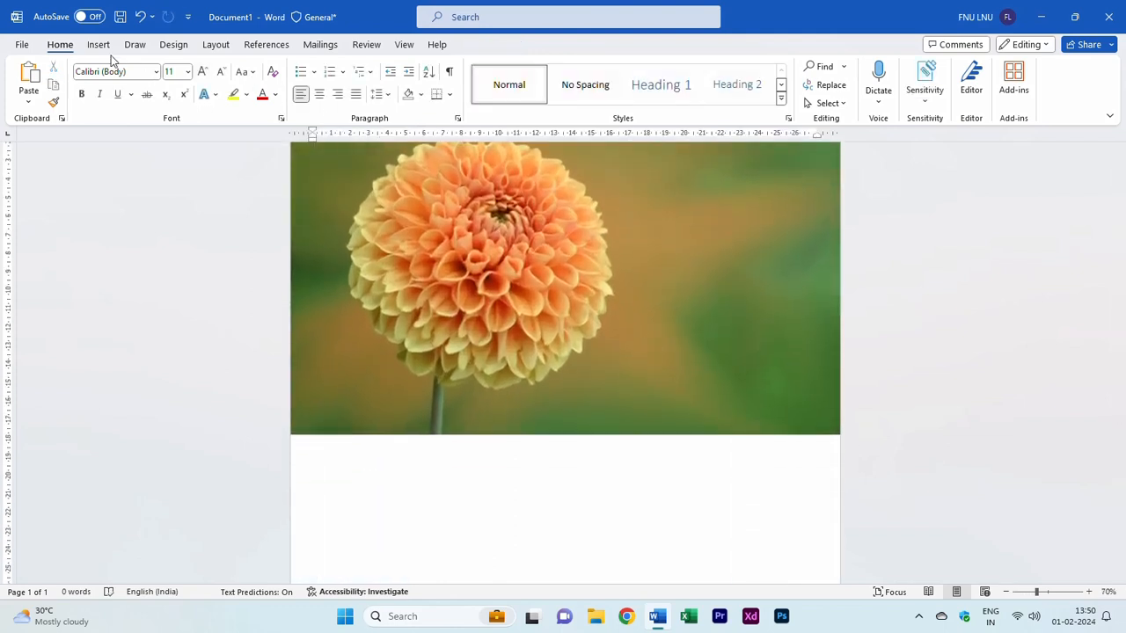
left_click(97, 44)
left_click(206, 90)
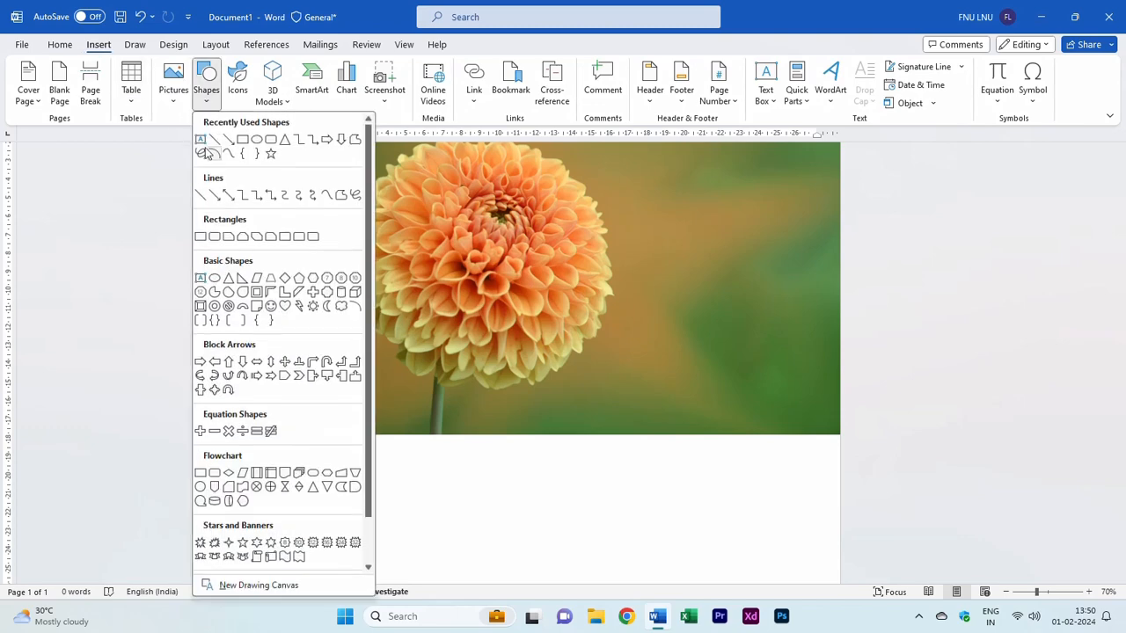
left_click(204, 142)
left_click_drag(593, 289, 836, 431)
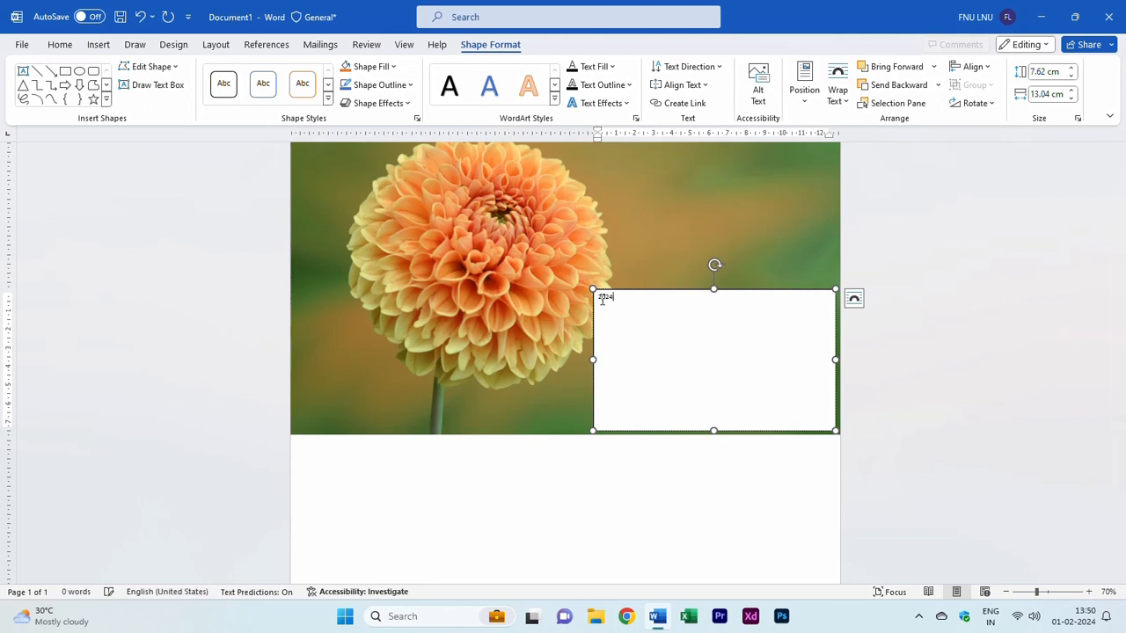
Make the 2024 text bold and enlarge it to 140 pt.
double_click(602, 299)
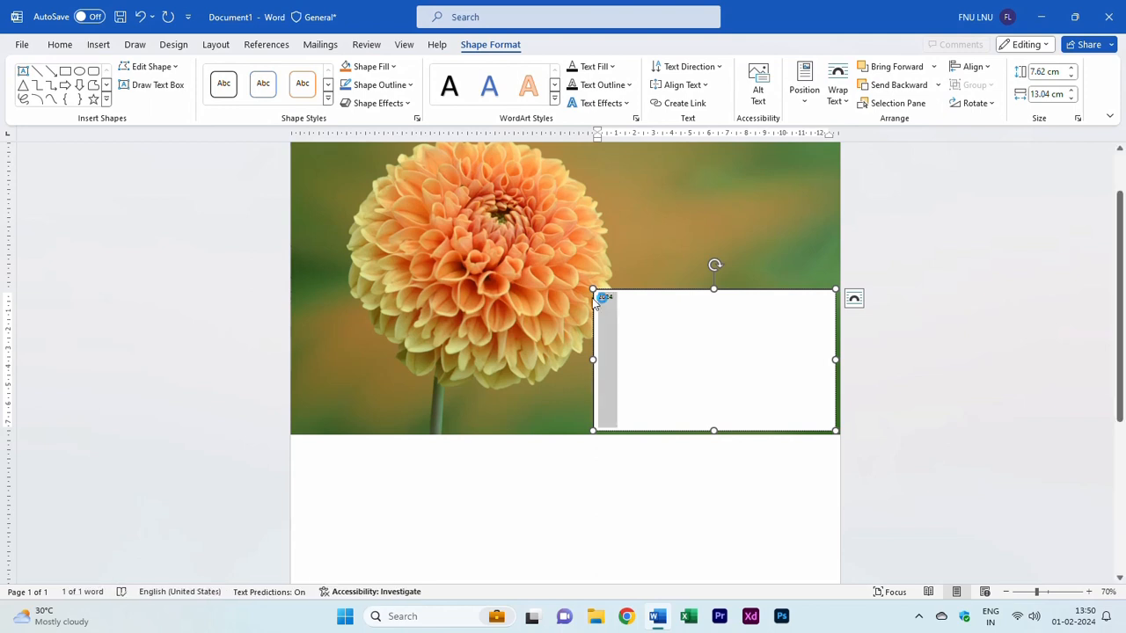
left_click(68, 45)
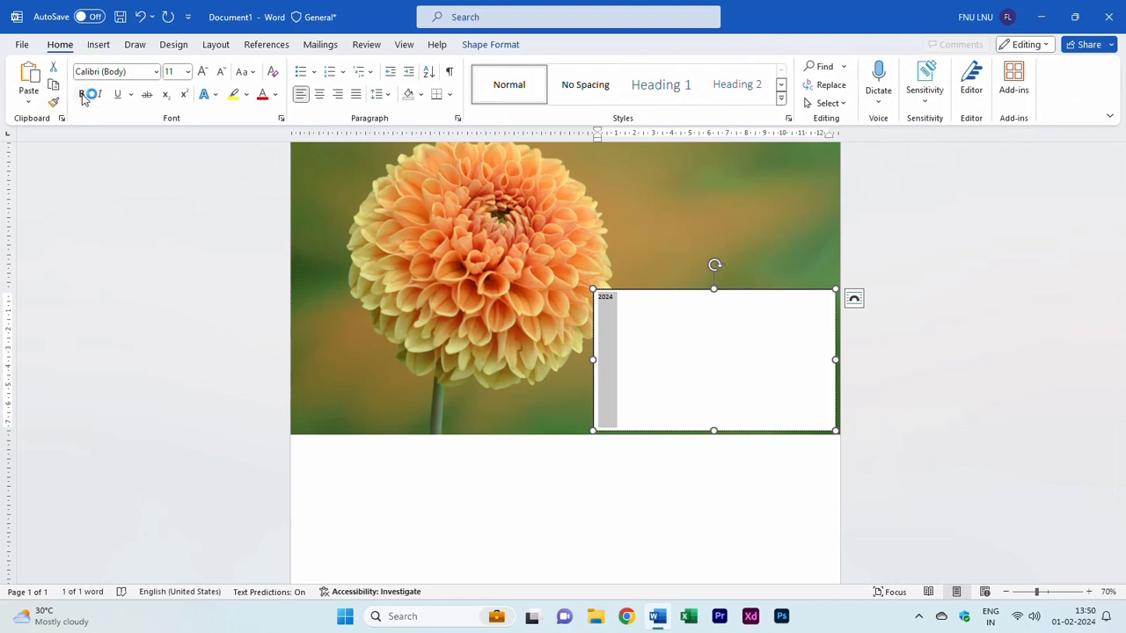
left_click(203, 72)
left_click(202, 71)
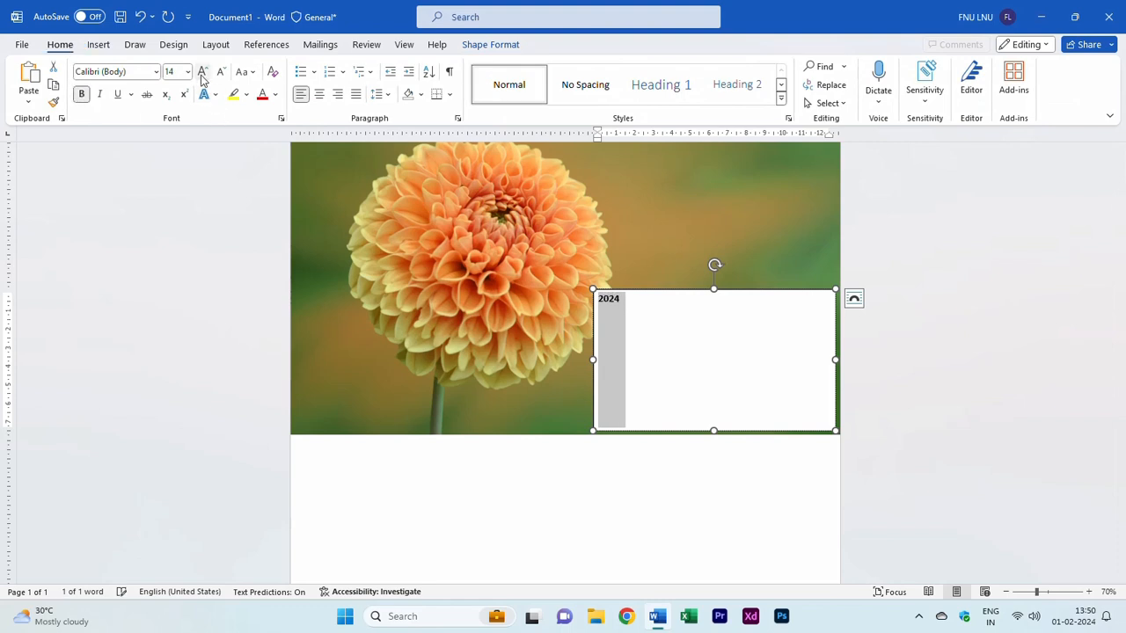
left_click(202, 71)
left_click(202, 72)
left_click(203, 71)
left_click(202, 72)
left_click(203, 71)
left_click(203, 71)
left_click(202, 72)
left_click(202, 72)
left_click(203, 71)
left_click(202, 72)
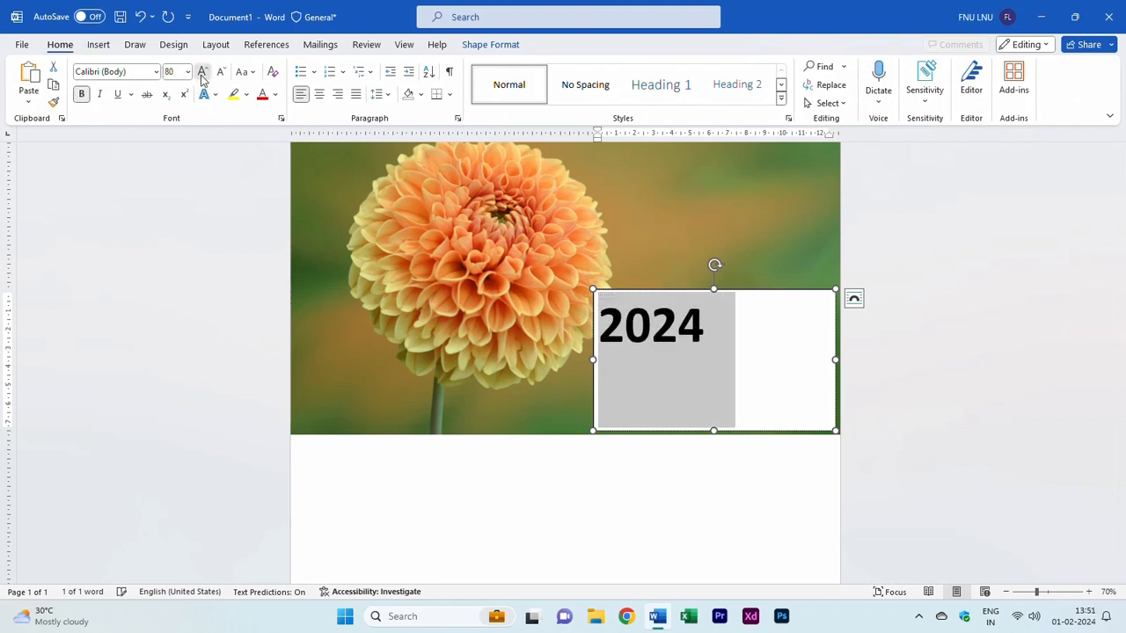
left_click(202, 71)
left_click(202, 71)
left_click(202, 72)
left_click(202, 71)
left_click(202, 71)
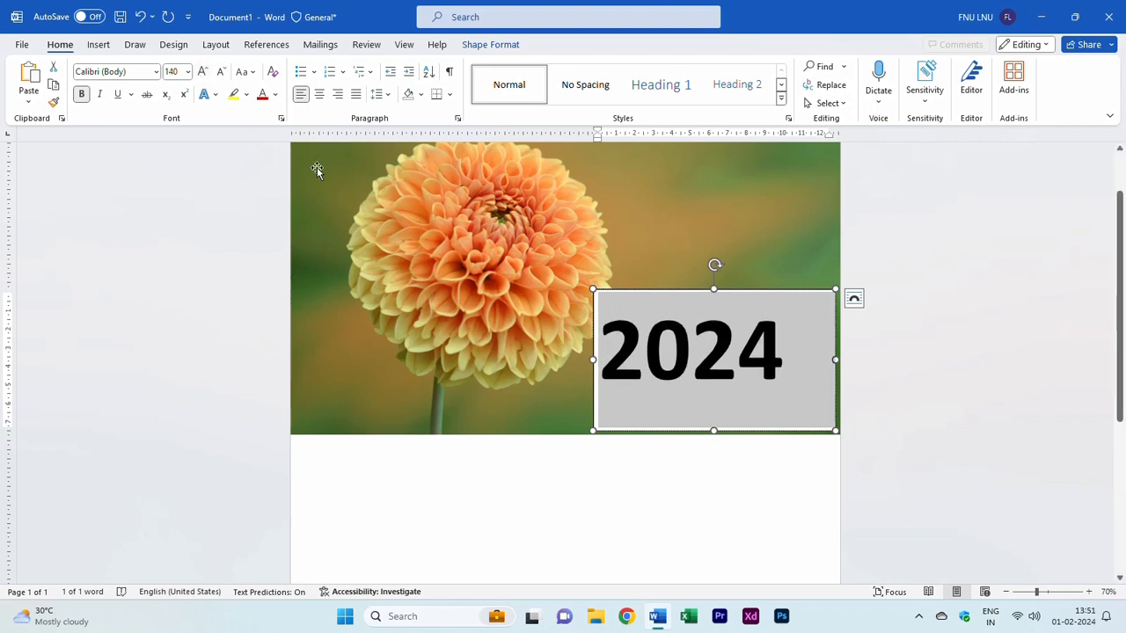
Remove the fill and the outline from the 2024 text box.
left_click(490, 45)
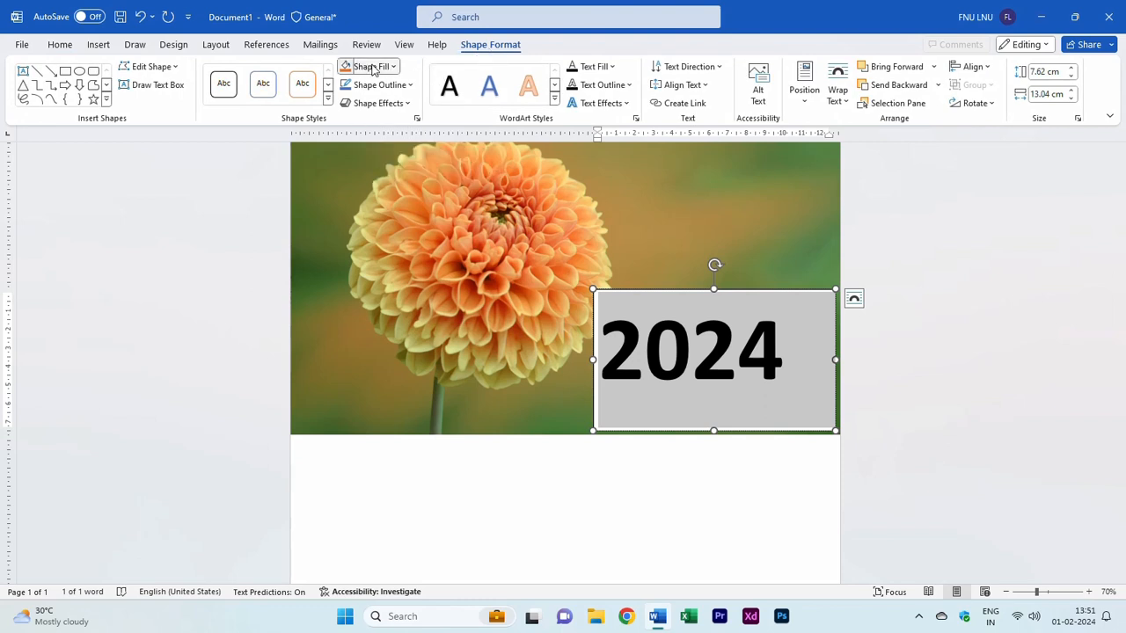
left_click(384, 69)
left_click(392, 255)
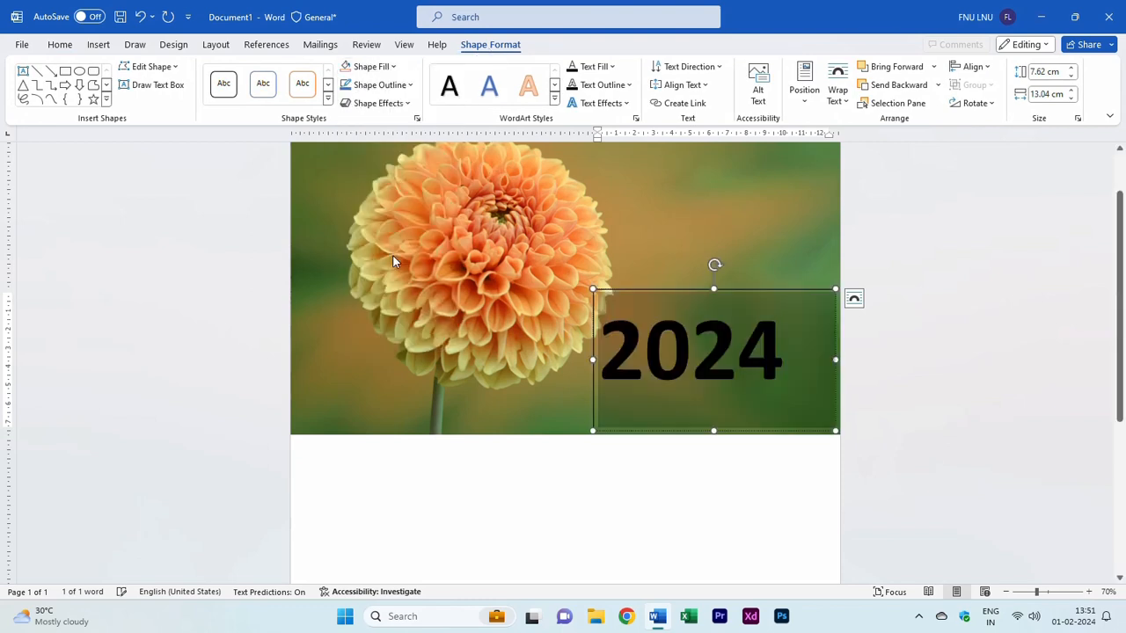
left_click(378, 85)
left_click(419, 274)
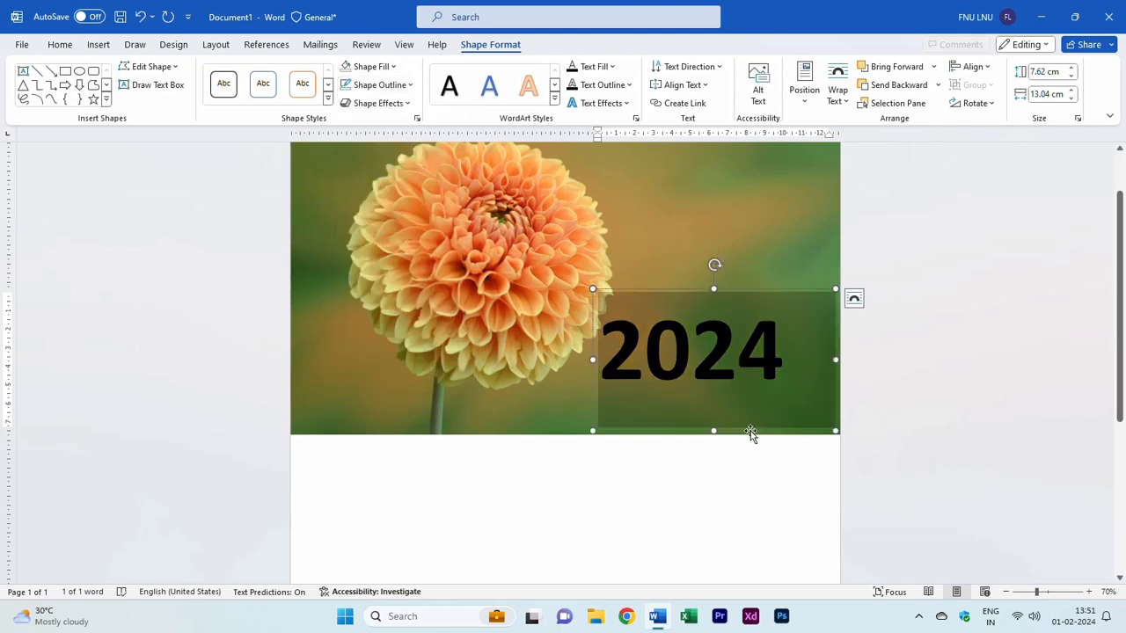
Reduce the 2024 text box height to about 6.1 cm and move the box to the picture's lower-right corner.
left_click_drag(715, 431, 715, 402)
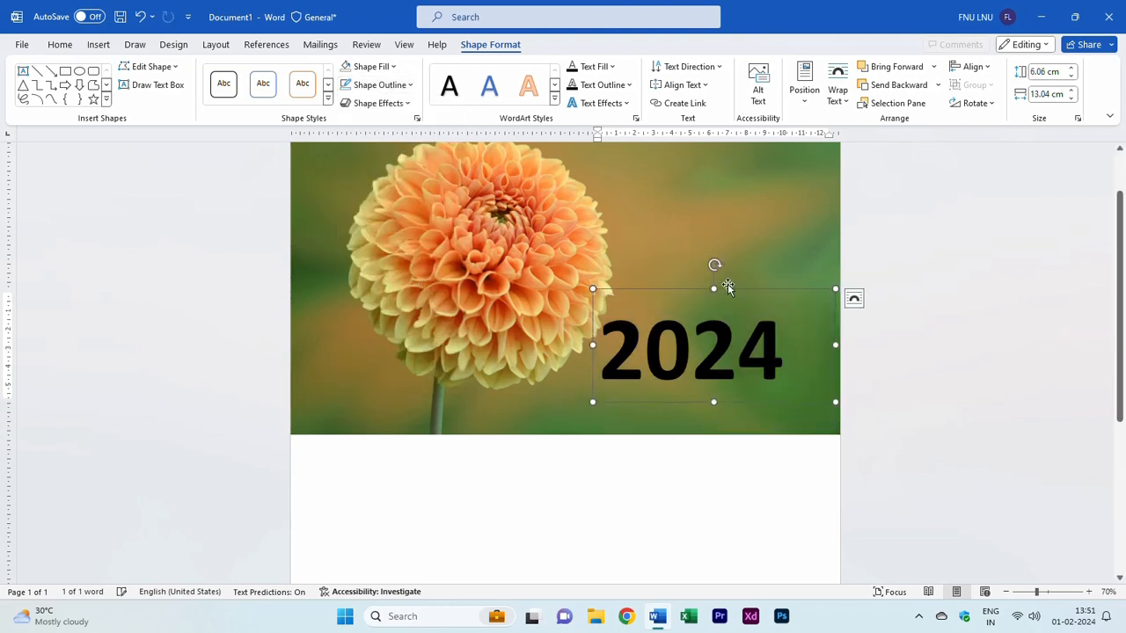
mouse_move(714, 288)
left_mouse_down()
mouse_move(714, 320)
mouse_move(714, 288)
left_mouse_up()
left_click_drag(726, 403, 744, 443)
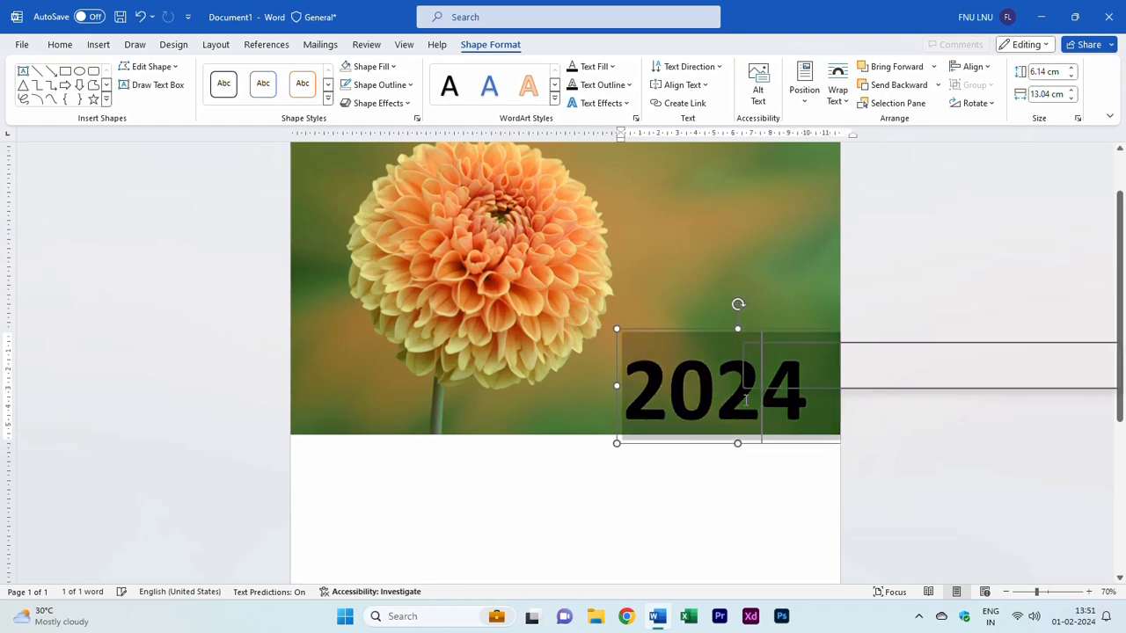
Change the font of the 2024 text to Aptos Black.
left_click(62, 45)
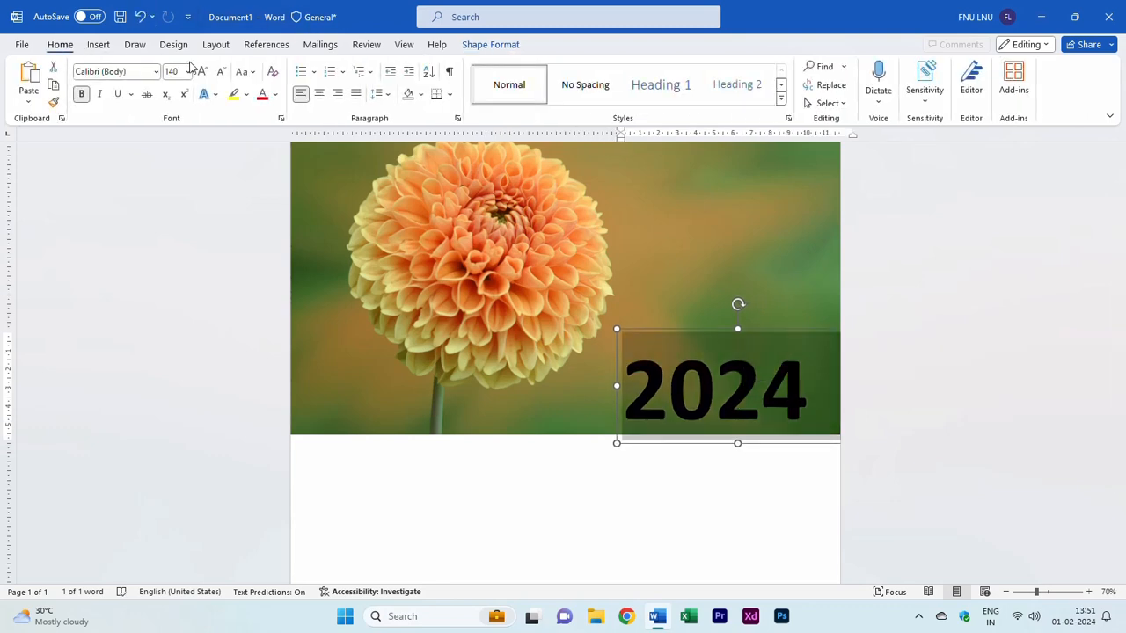
left_click(157, 72)
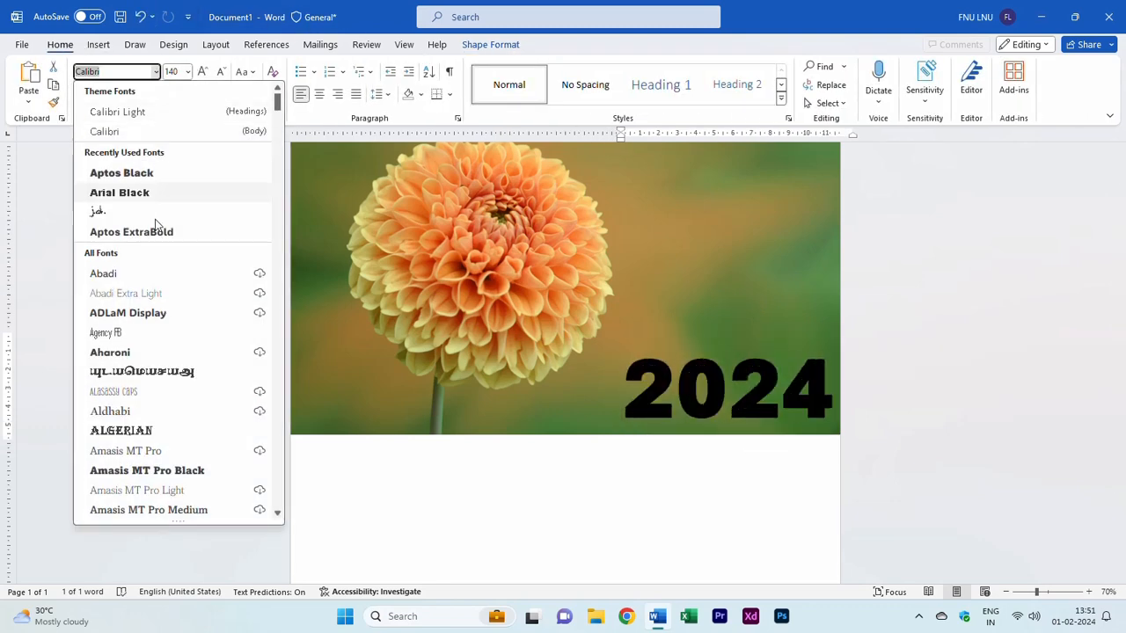
left_click(146, 175)
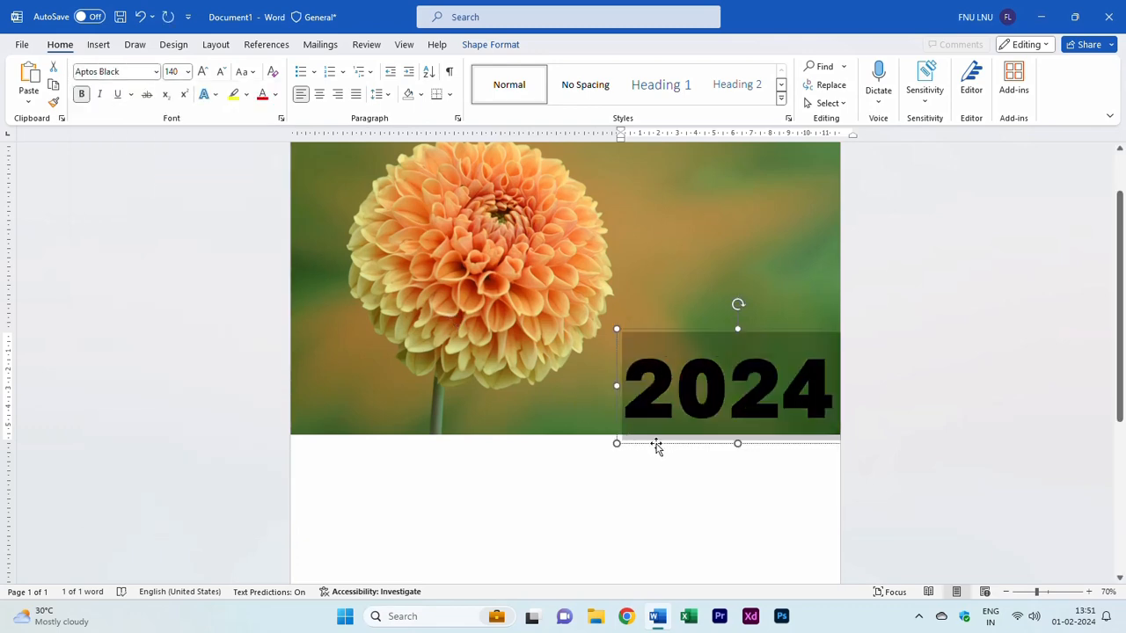
Move the 2024 text box slightly left on the picture and make a duplicate of it.
left_click_drag(656, 446, 640, 442)
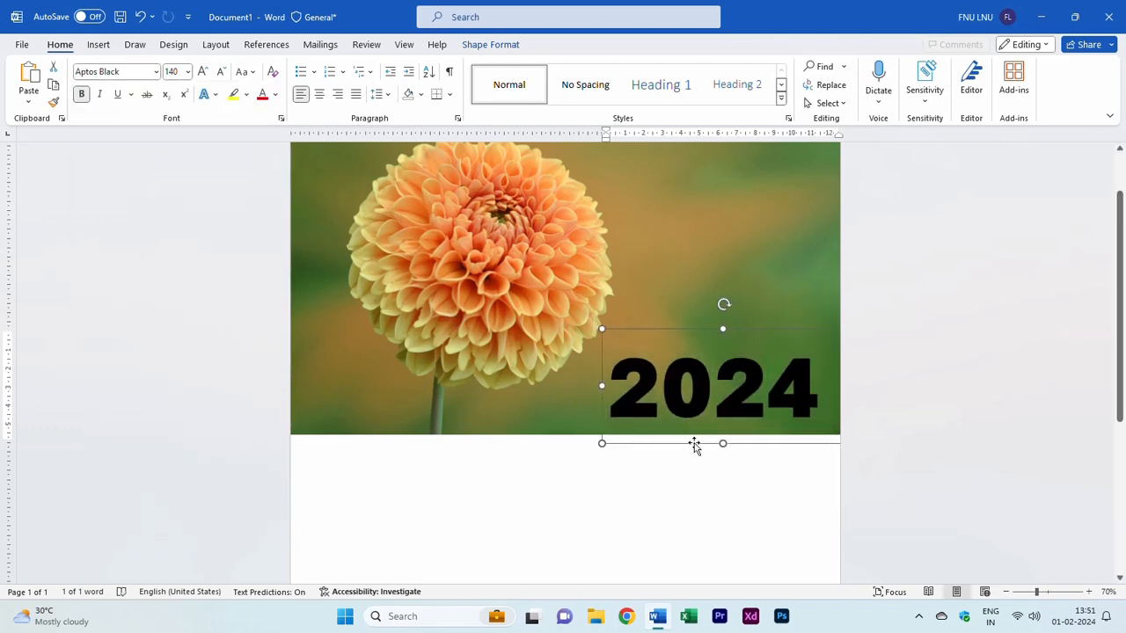
key("ctrl+c")
key("ctrl+v")
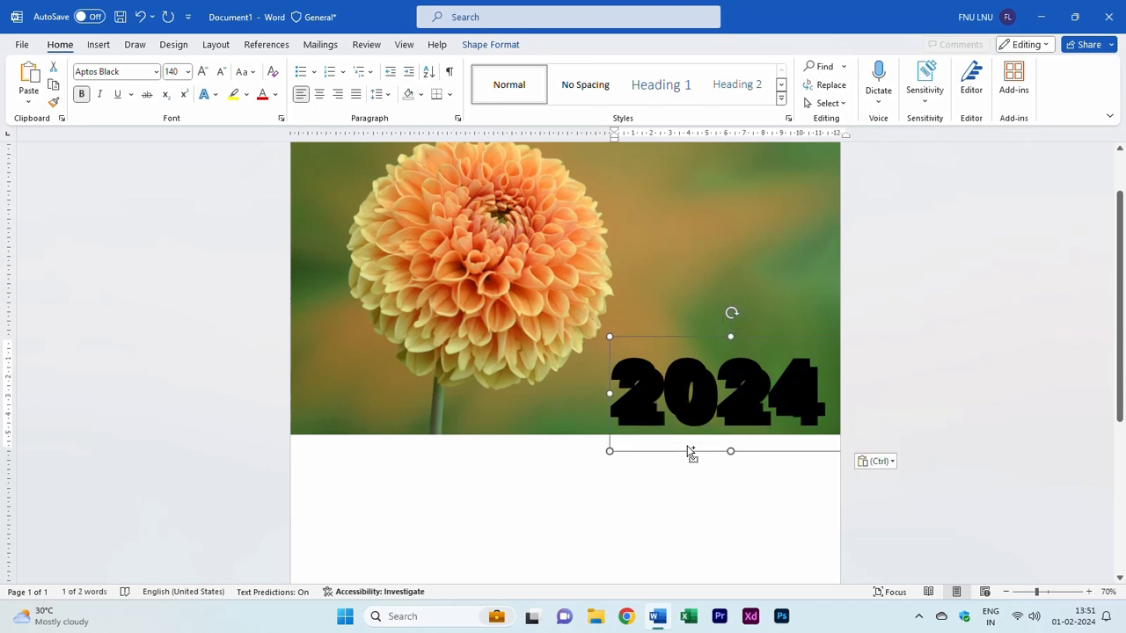
Set the text color of the duplicated 2024 to white.
double_click(711, 402)
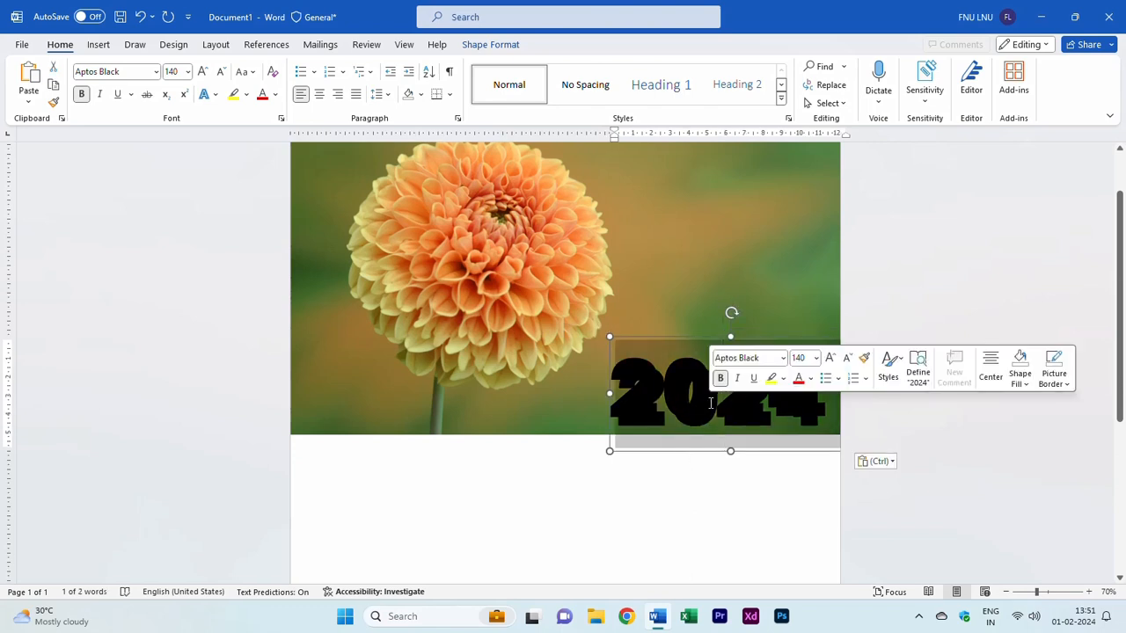
left_click(274, 96)
left_click(269, 185)
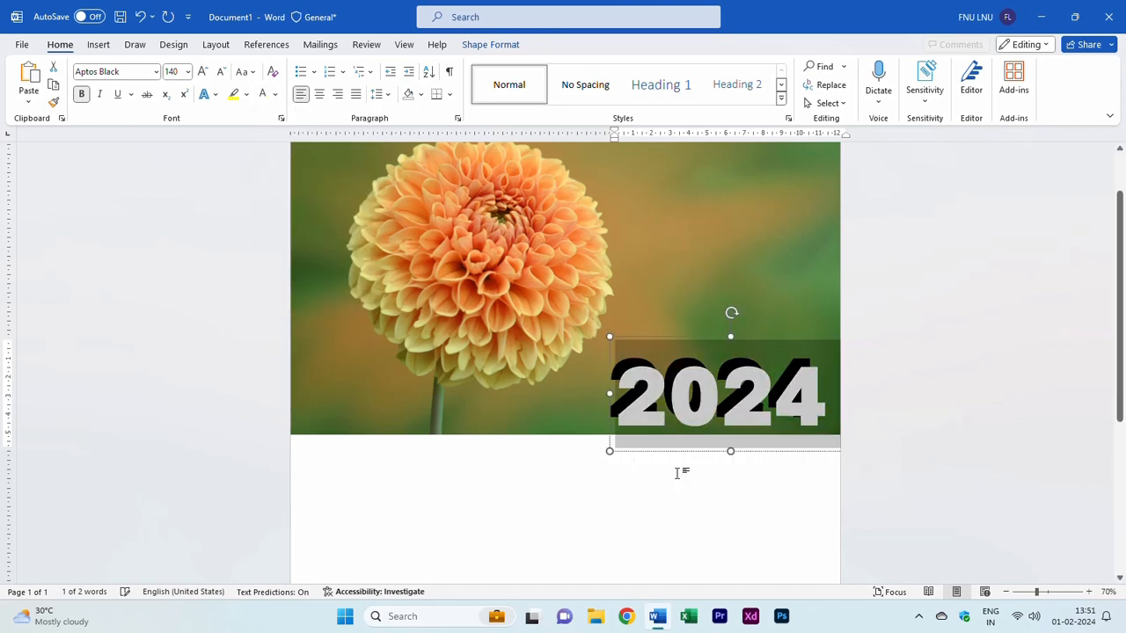
Nudge the white 2024 copy up and left so the black 2024 sits behind it as a narrow shadow.
scroll(693, 467, "up", 1)
left_click(695, 465)
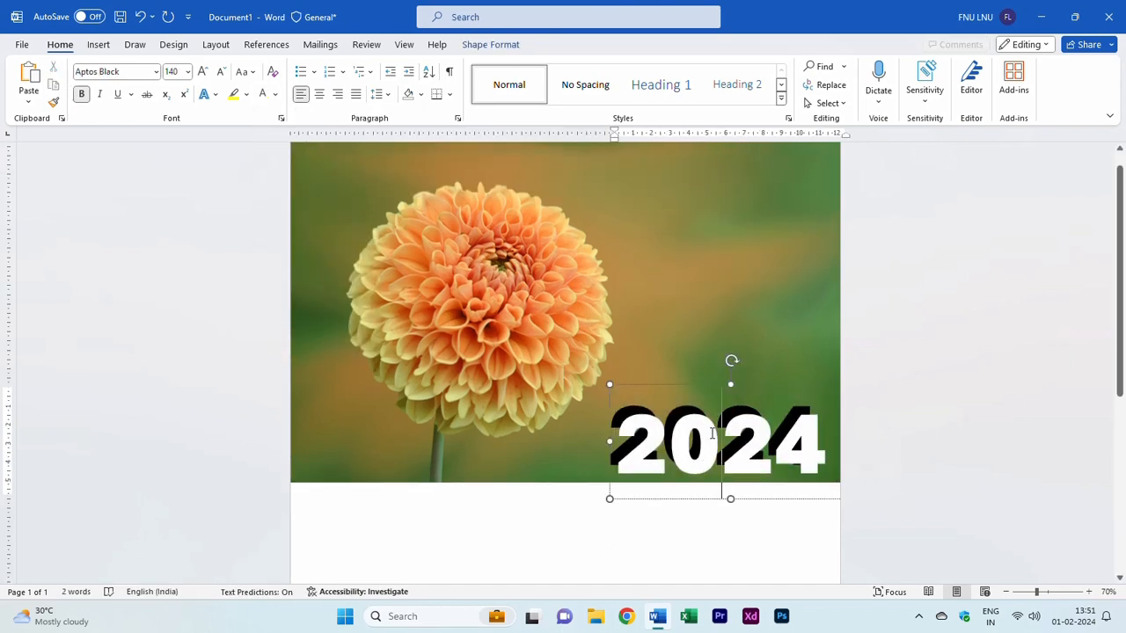
left_click(708, 383)
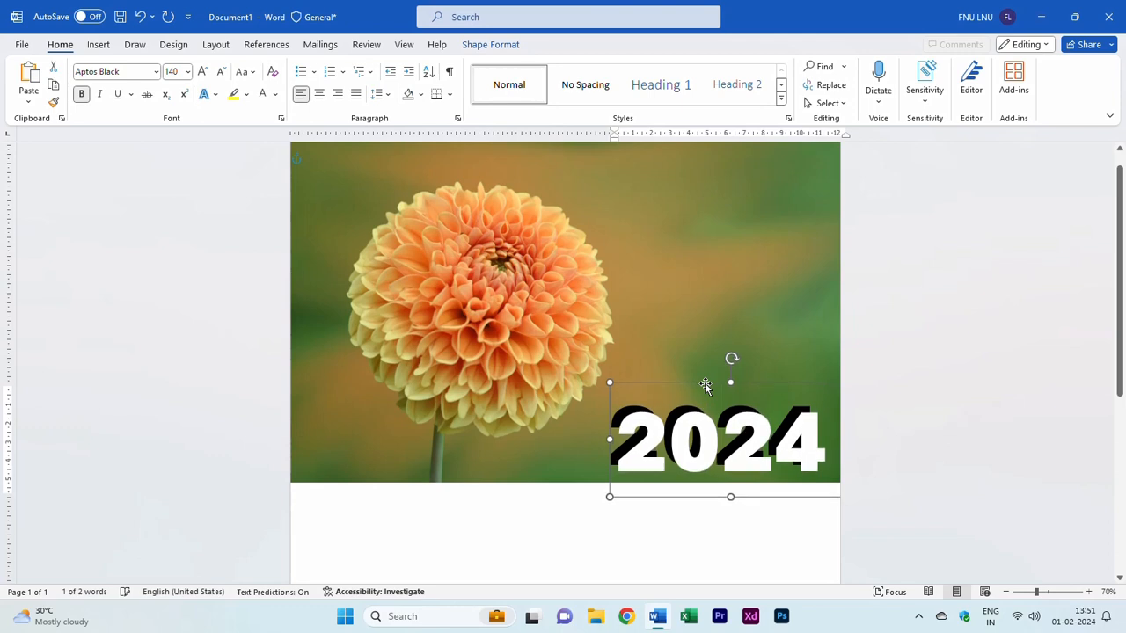
key("Up")
key("Up")
key("Up")
key("Left")
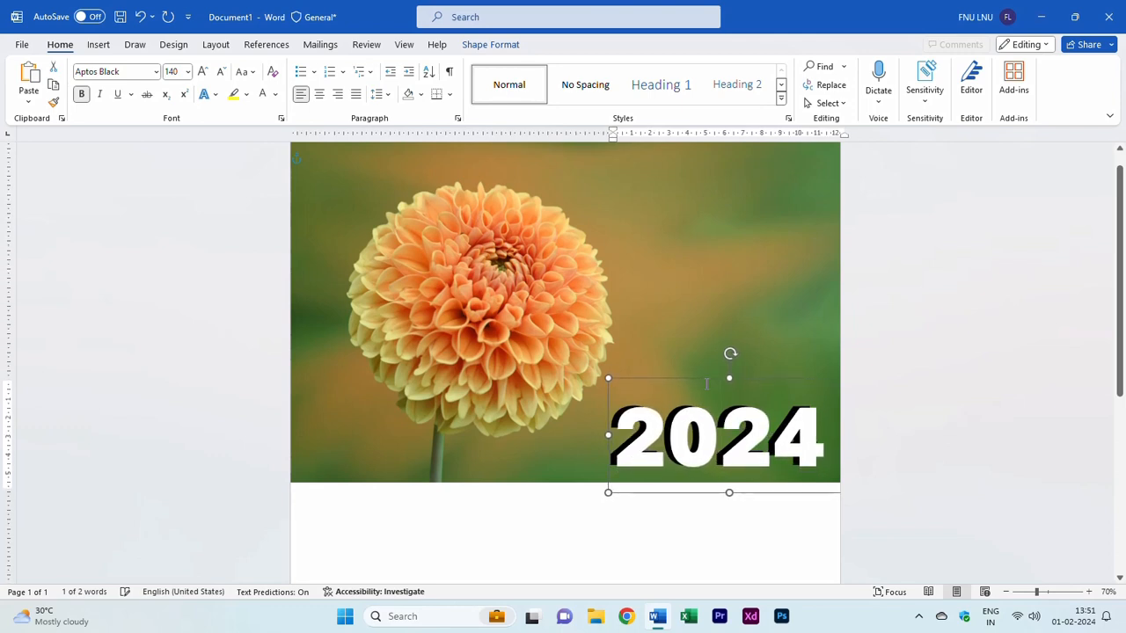
key("Up")
key("Left")
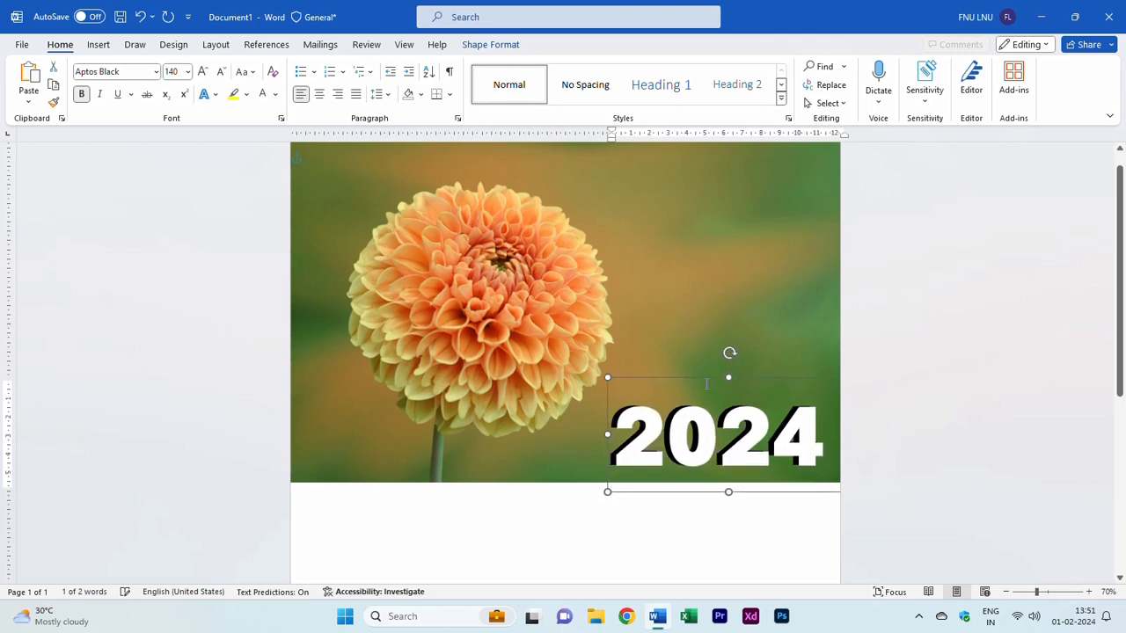
key("Up")
key("Up")
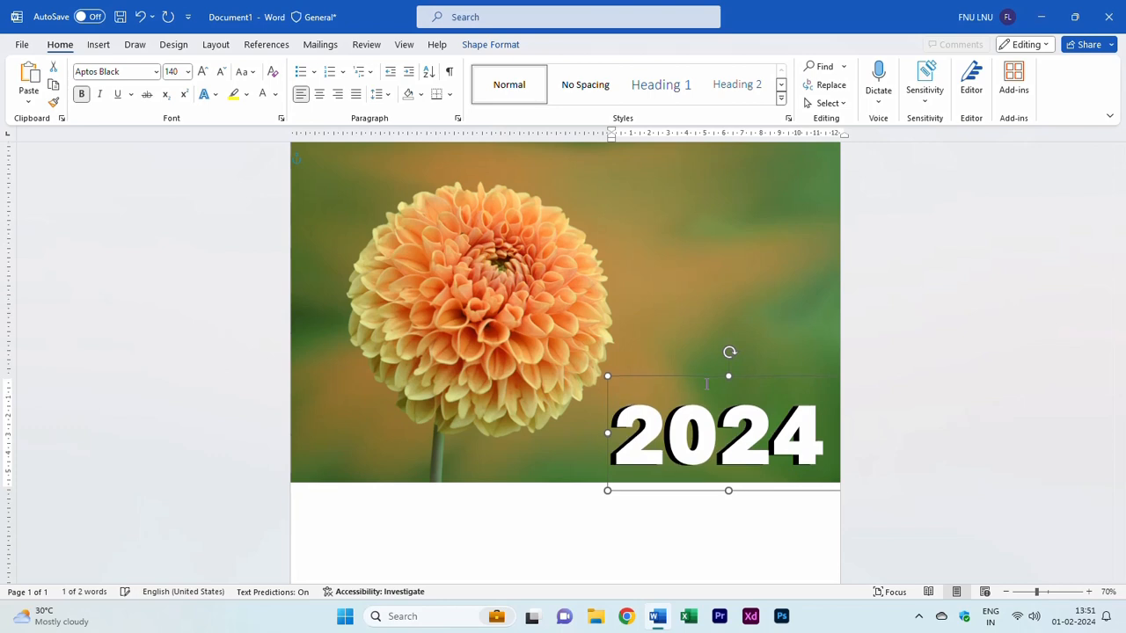
left_click(643, 546)
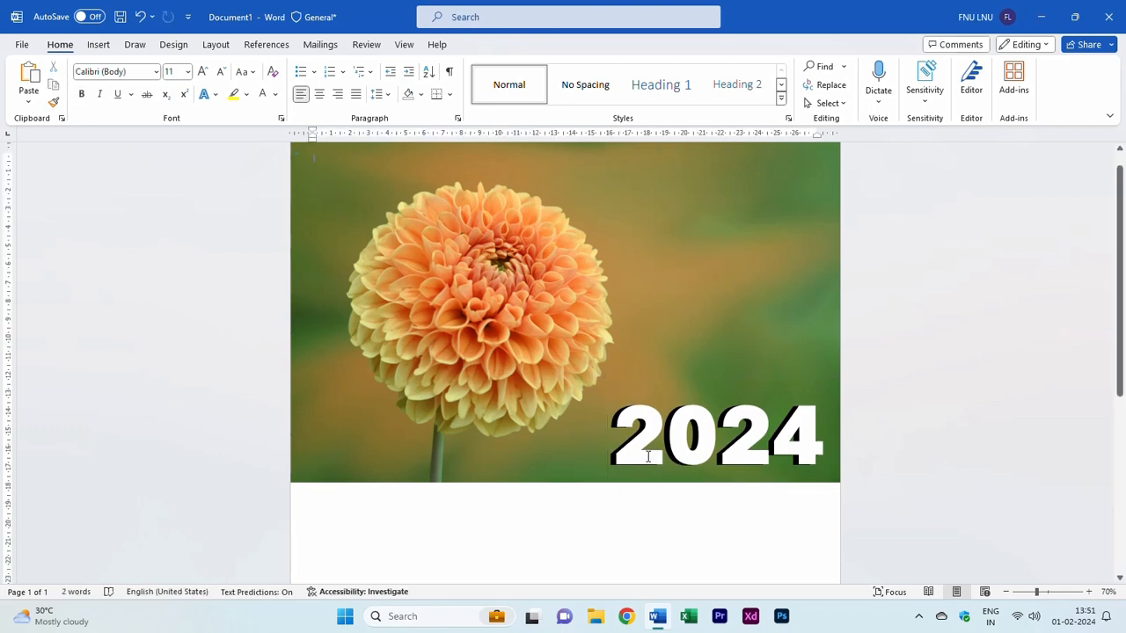
Draw a text box about 13.66 × 2.15 cm in the picture's upper-left corner and enter COMPANY NAME in it.
scroll(593, 393, "down", 1)
scroll(593, 393, "up", 1)
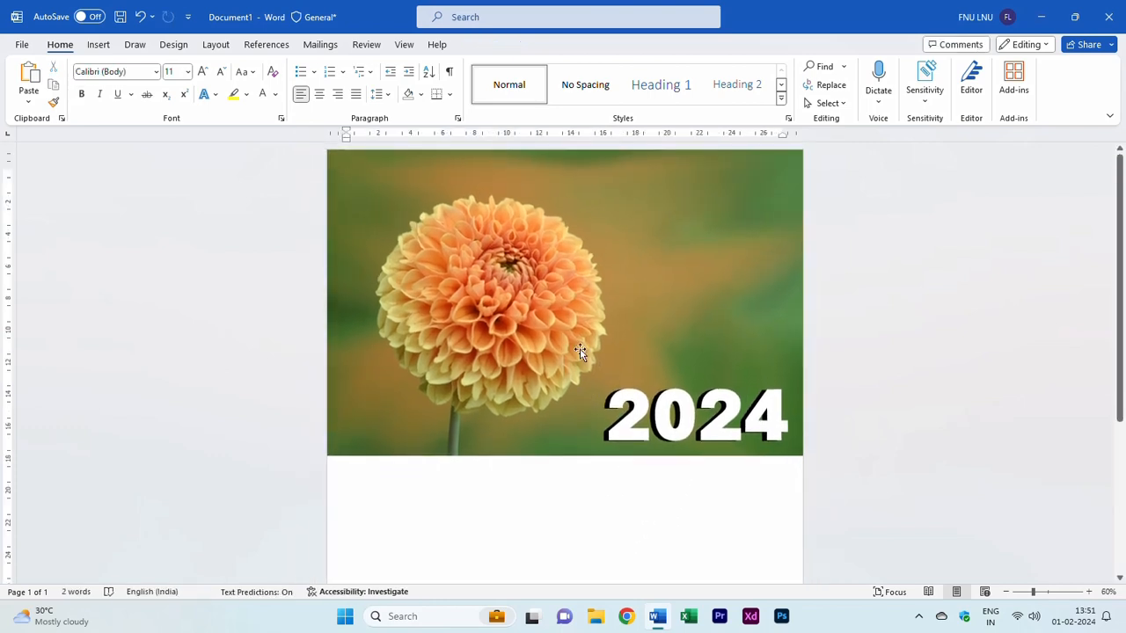
left_click(98, 44)
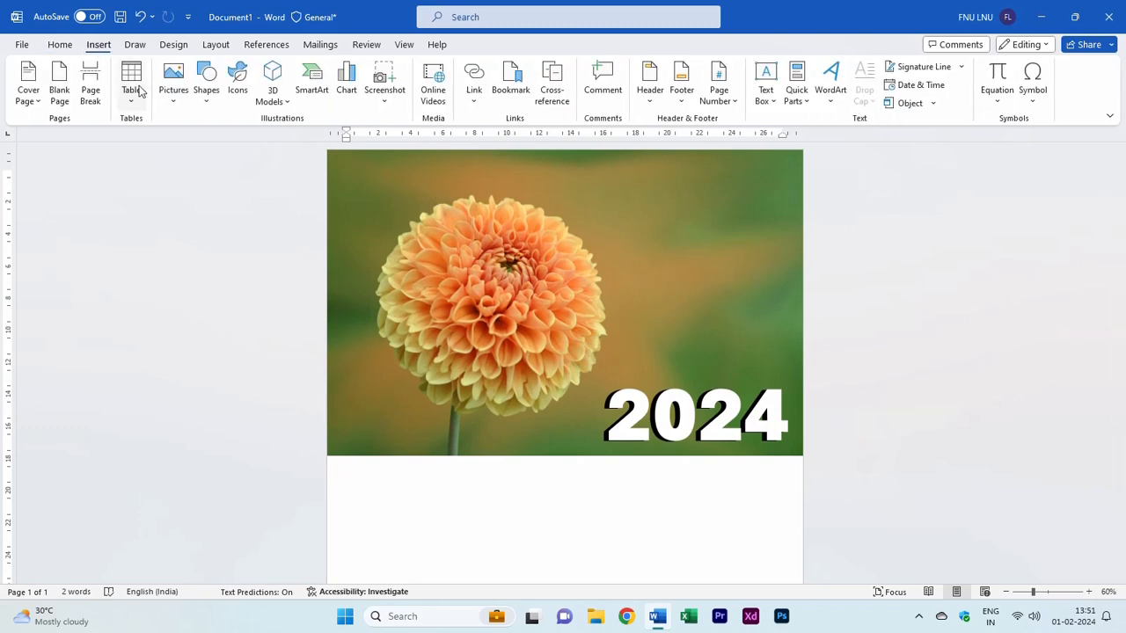
left_click(201, 103)
left_click(203, 139)
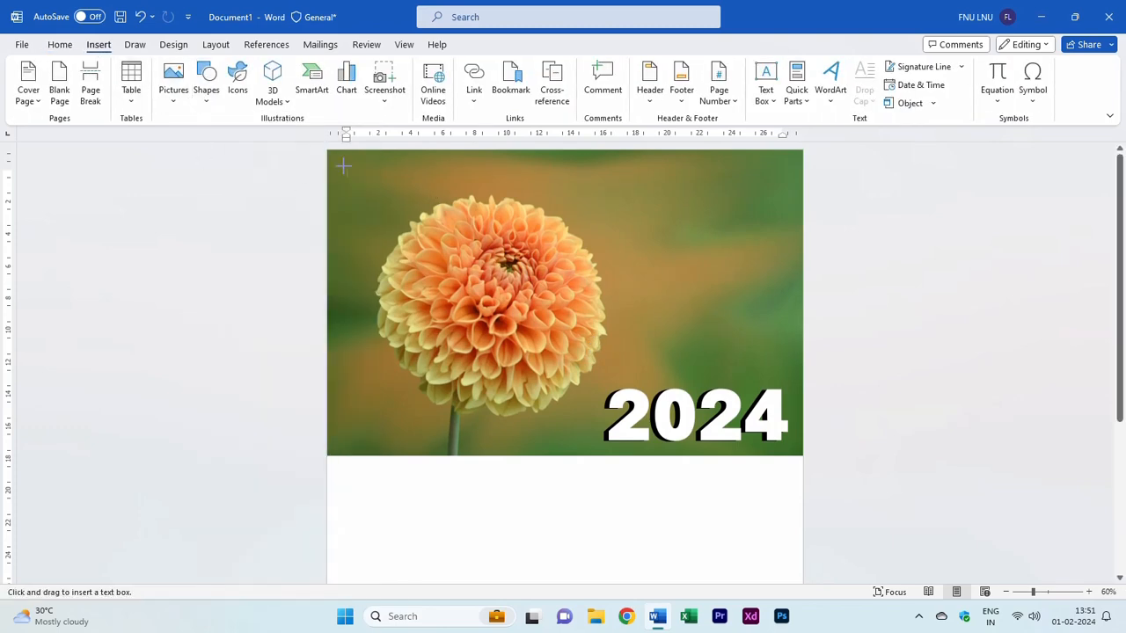
left_click_drag(344, 157, 561, 187)
type("co")
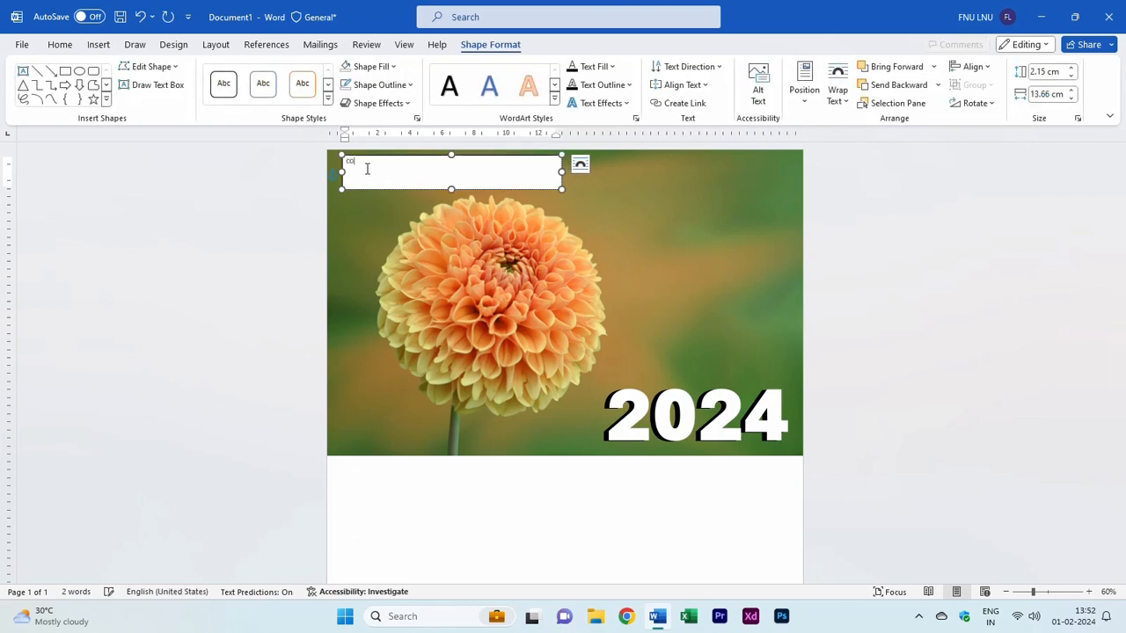
type("MPANY NAME")
Make the COMPANY NAME text bold and enlarge it to 36 pt.
key("ctrl+a")
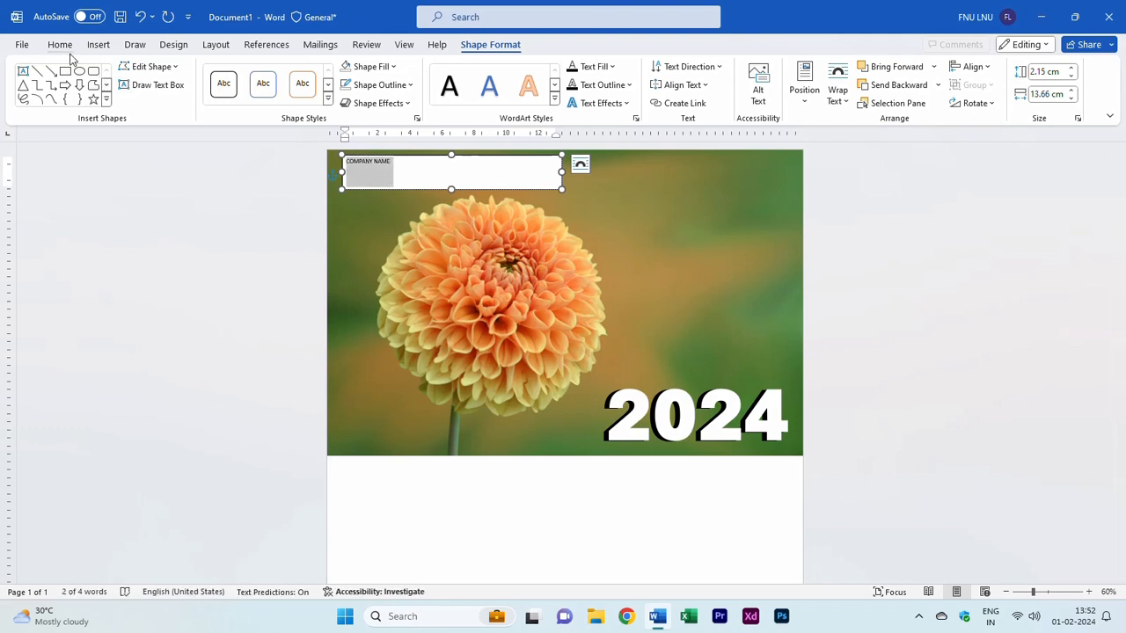
left_click(60, 44)
left_click(83, 93)
left_click(204, 73)
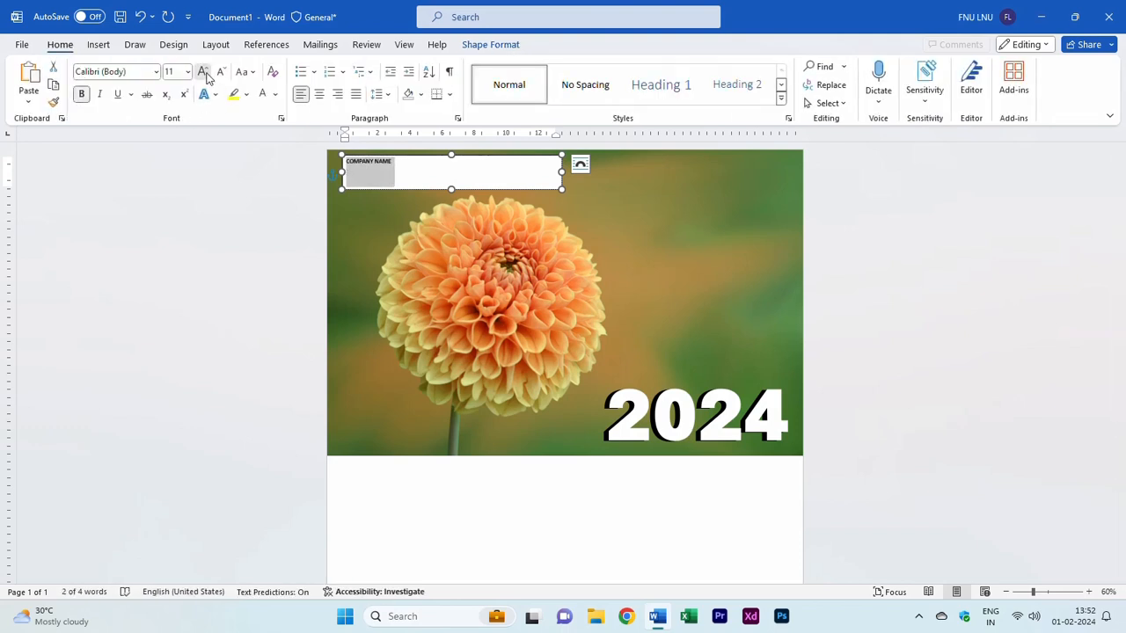
left_click(205, 75)
left_click(206, 75)
left_click(204, 74)
left_click(204, 74)
left_click(204, 74)
left_click(204, 74)
left_click(204, 74)
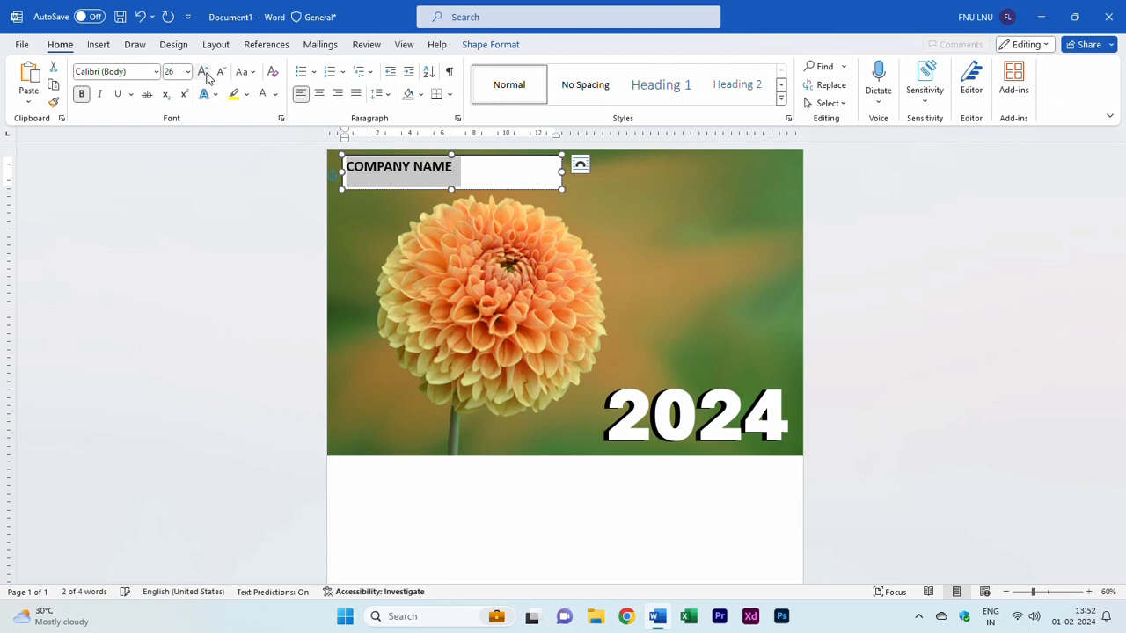
left_click(204, 74)
left_click(206, 76)
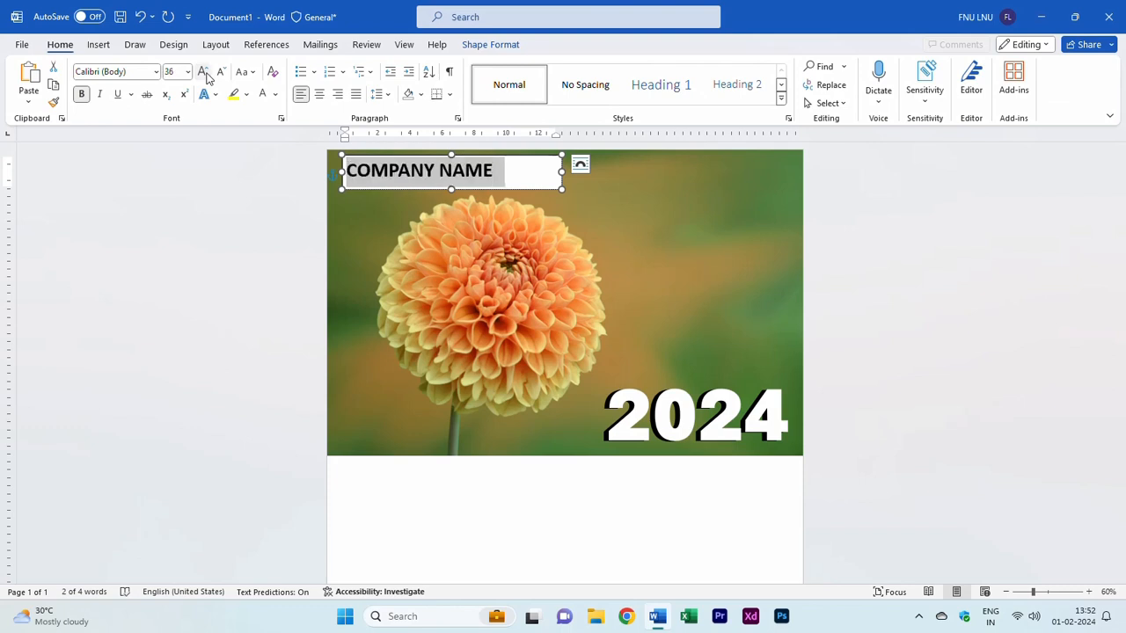
Shrink the COMPANY NAME text box to about 9.98 cm wide and 1.88 cm high to fit its text.
left_click(521, 176)
left_click_drag(561, 172, 503, 181)
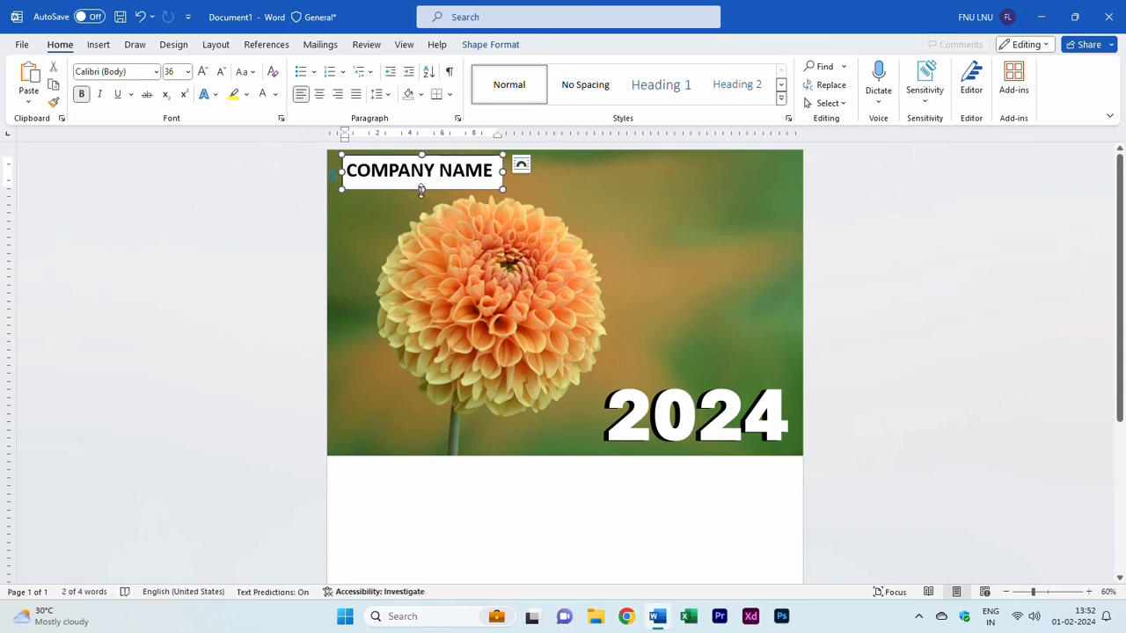
left_click_drag(421, 190, 422, 184)
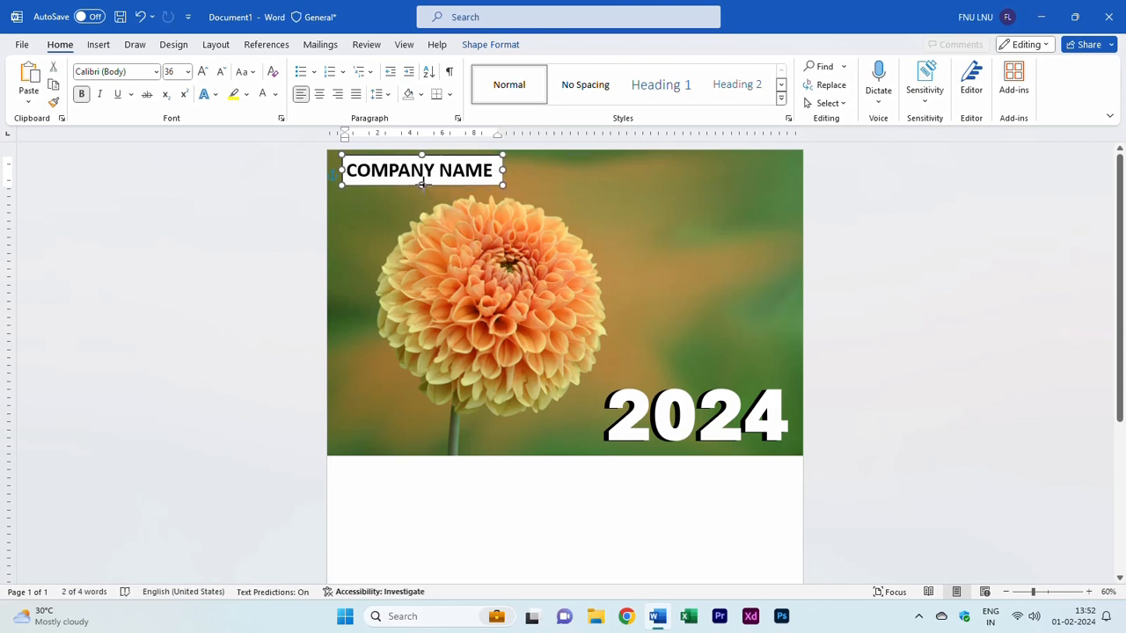
Give the COMPANY NAME text box a white fill and a dark blue outline.
left_click(499, 45)
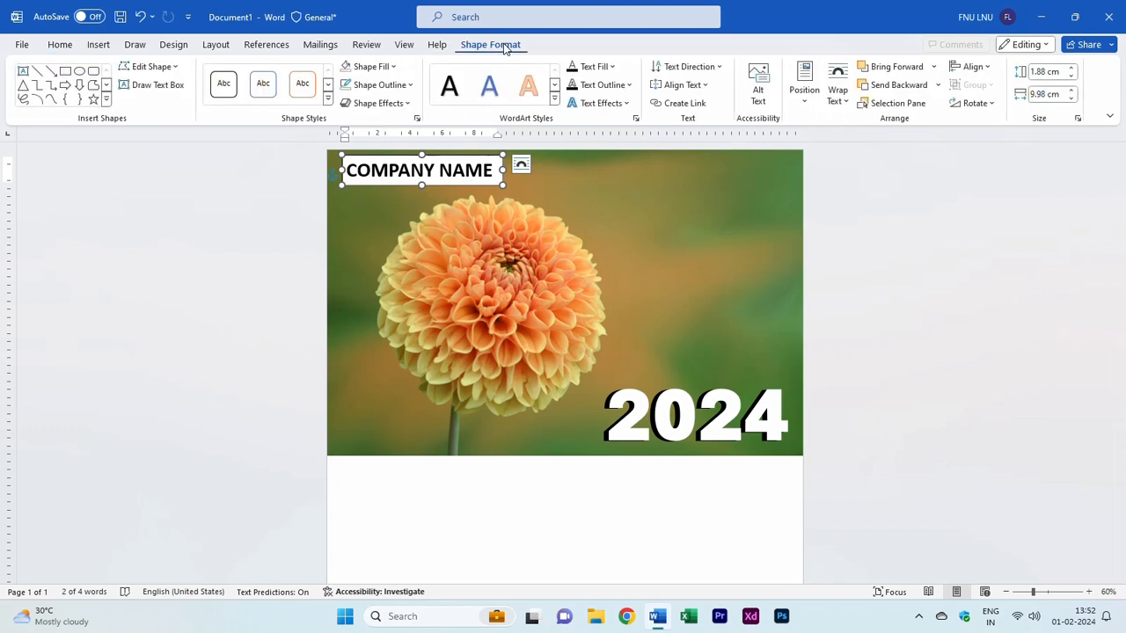
left_click(390, 67)
left_click(349, 139)
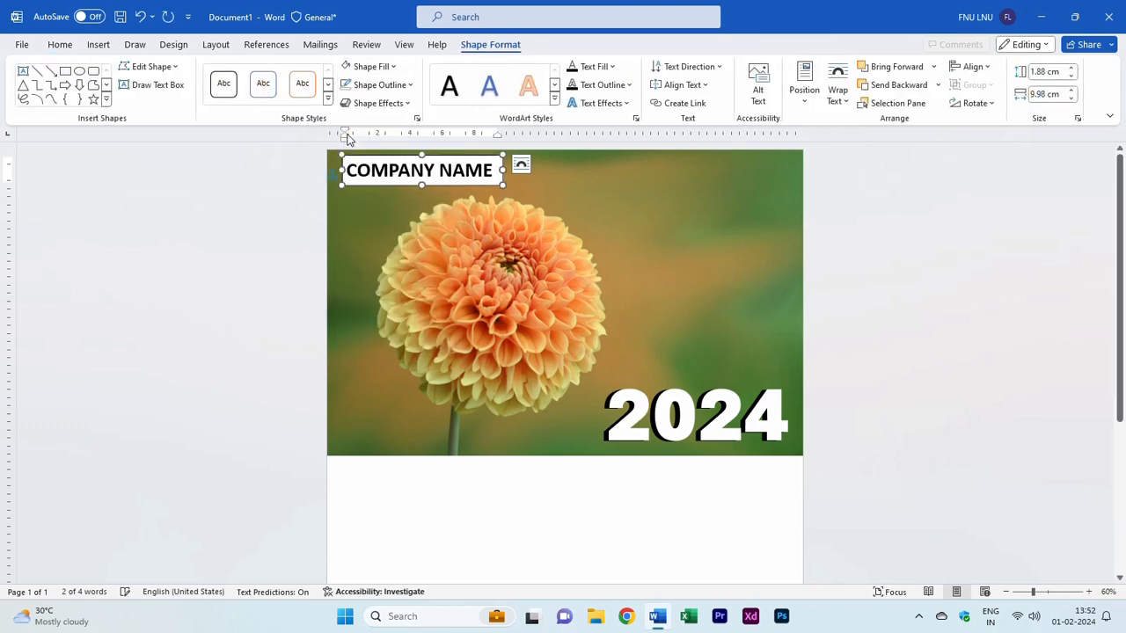
left_click(379, 84)
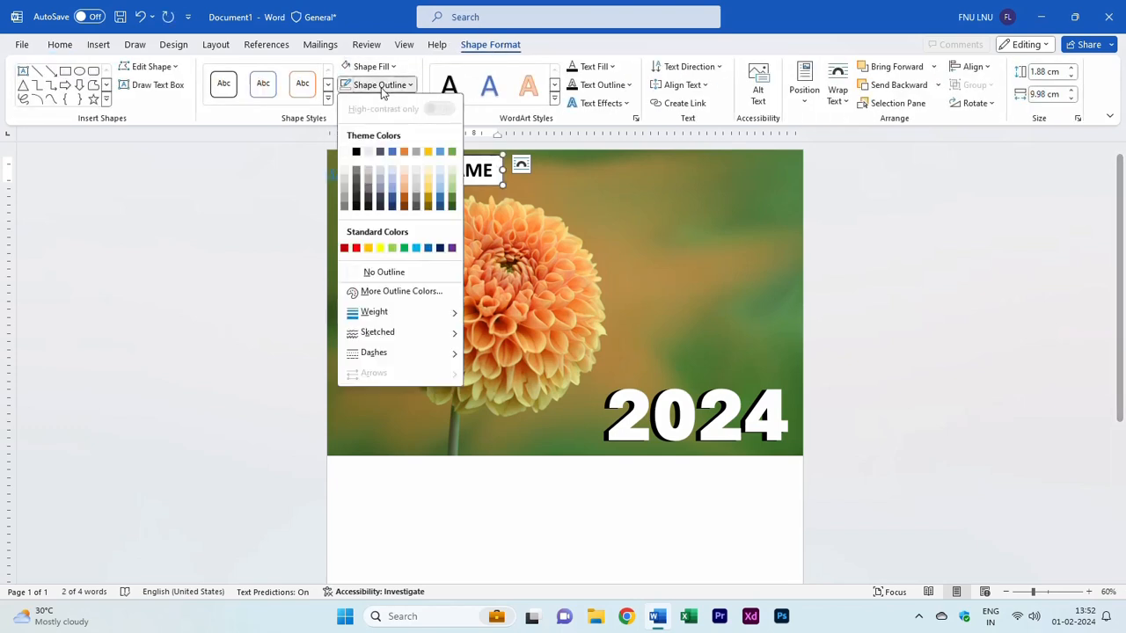
left_click(441, 249)
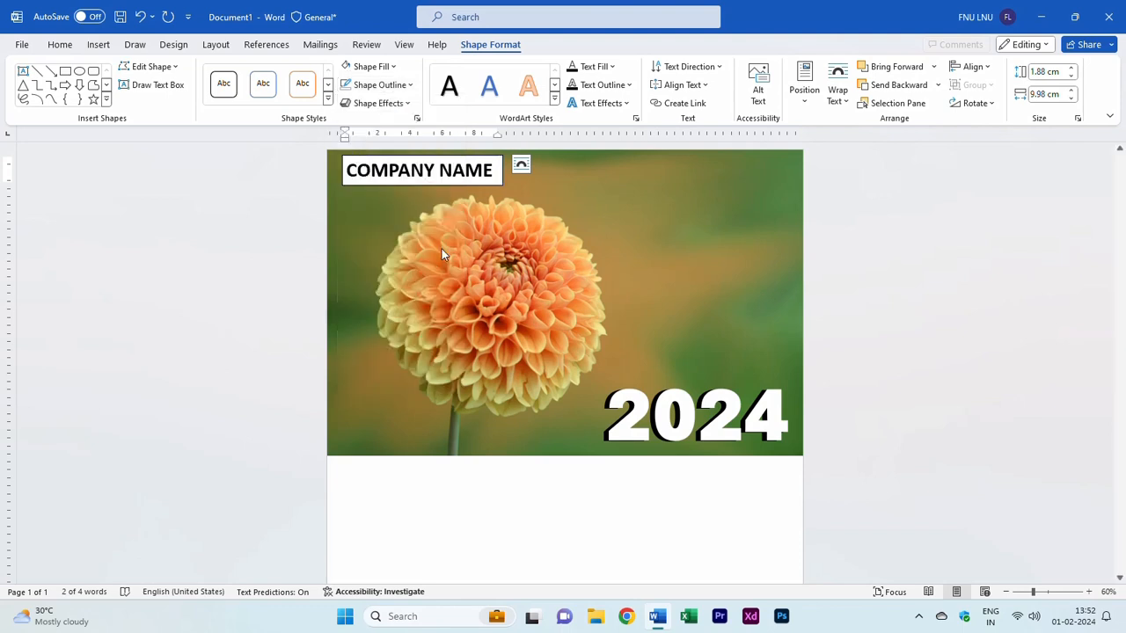
Change the font color of the COMPANY NAME text to dark blue.
triple_click(423, 171)
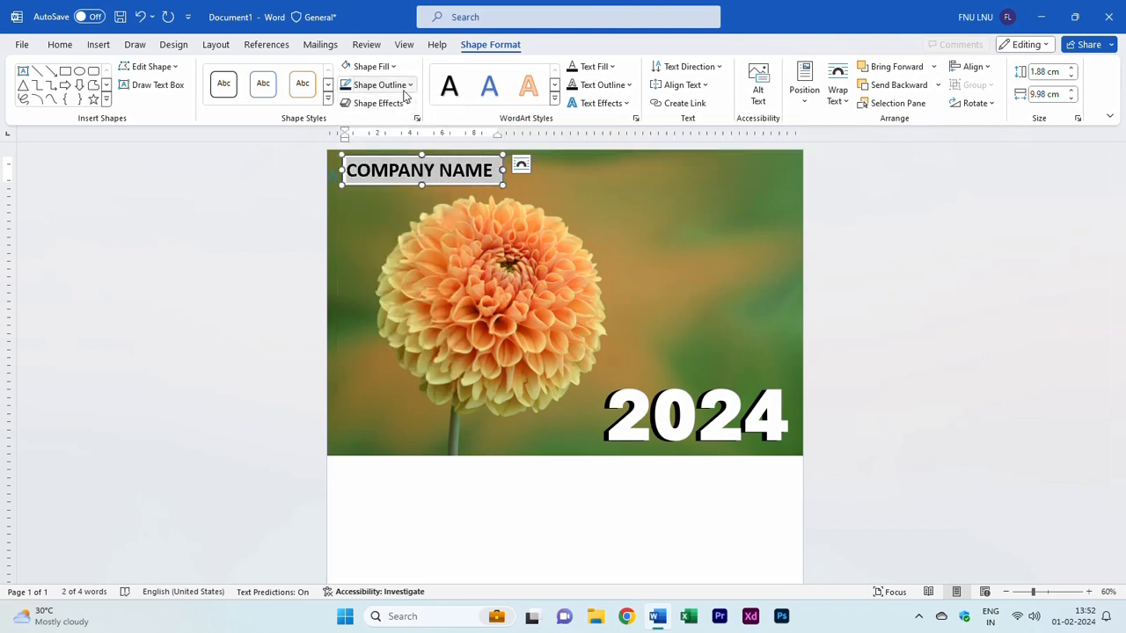
left_click(60, 44)
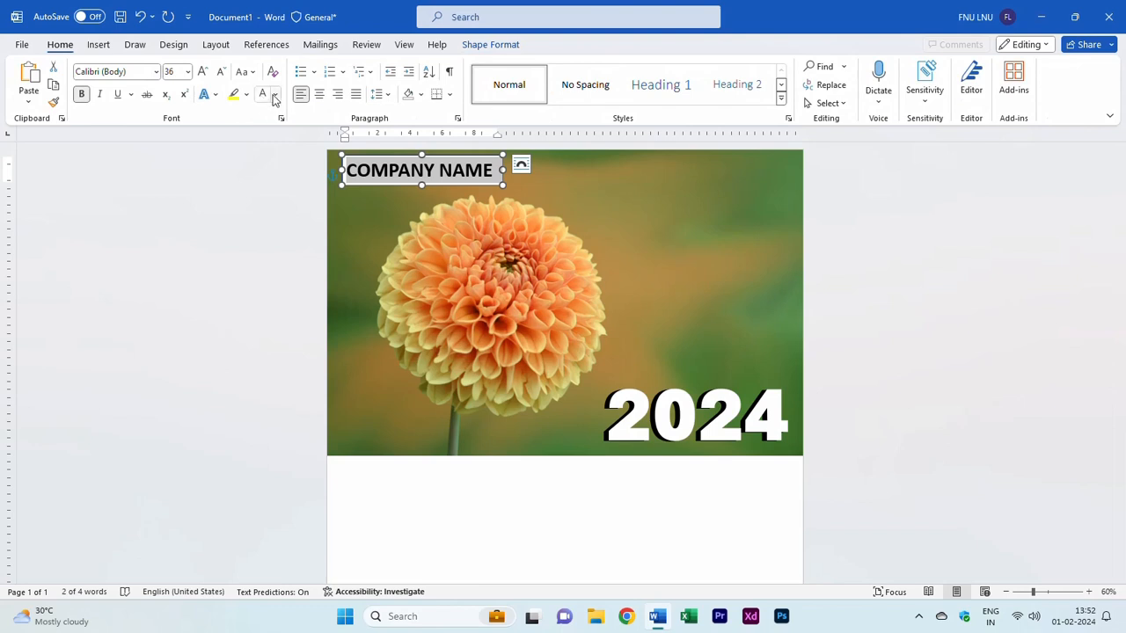
left_click(273, 100)
left_click(357, 280)
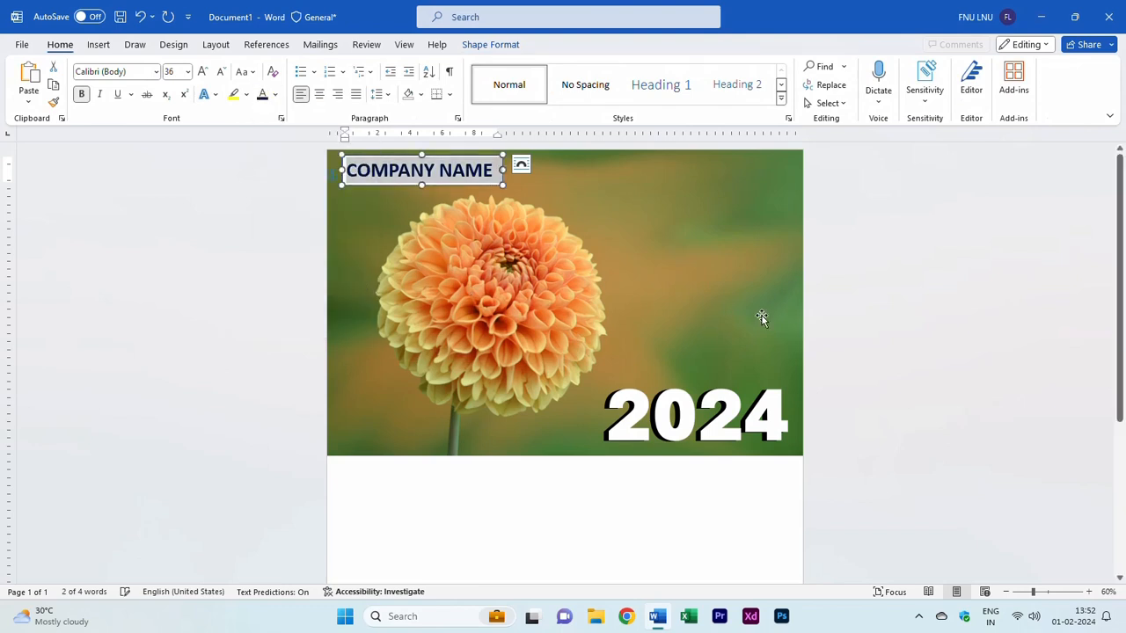
left_click(848, 296)
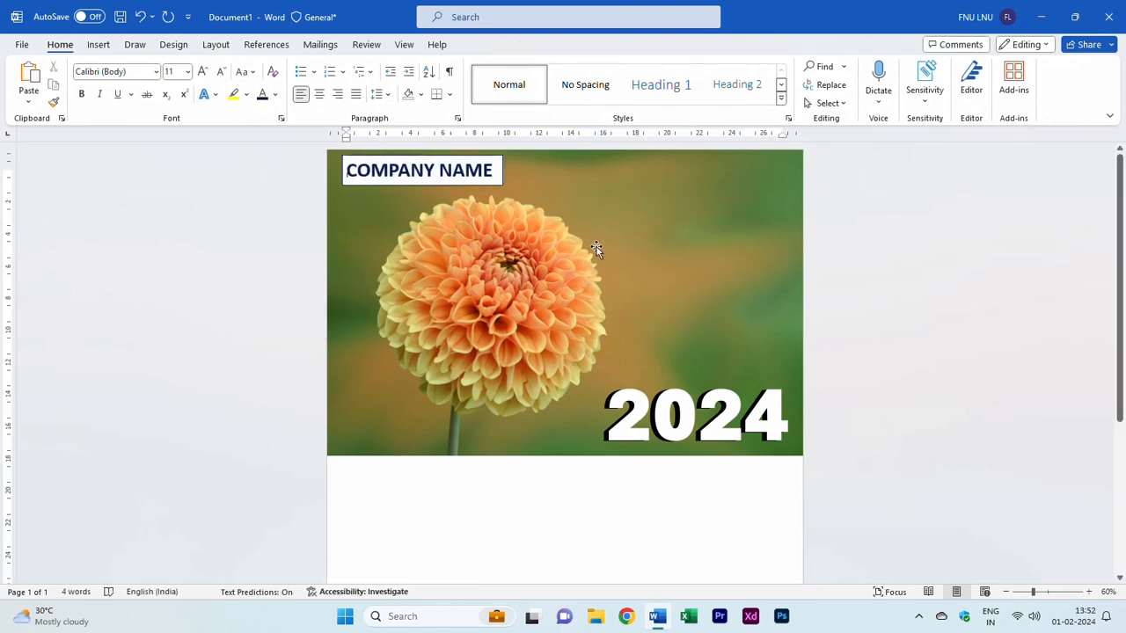
Draw a horizontal line about 29.62 cm long across the page below the picture and move it slightly closer to the picture.
scroll(562, 247, "down", 3)
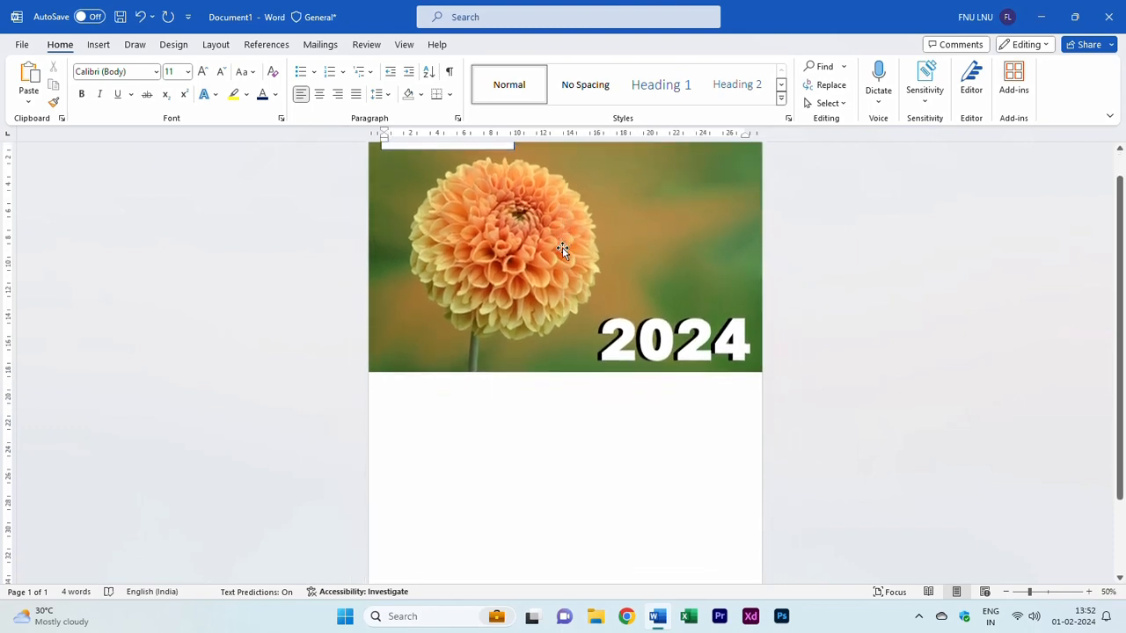
scroll(619, 354, "down", 1)
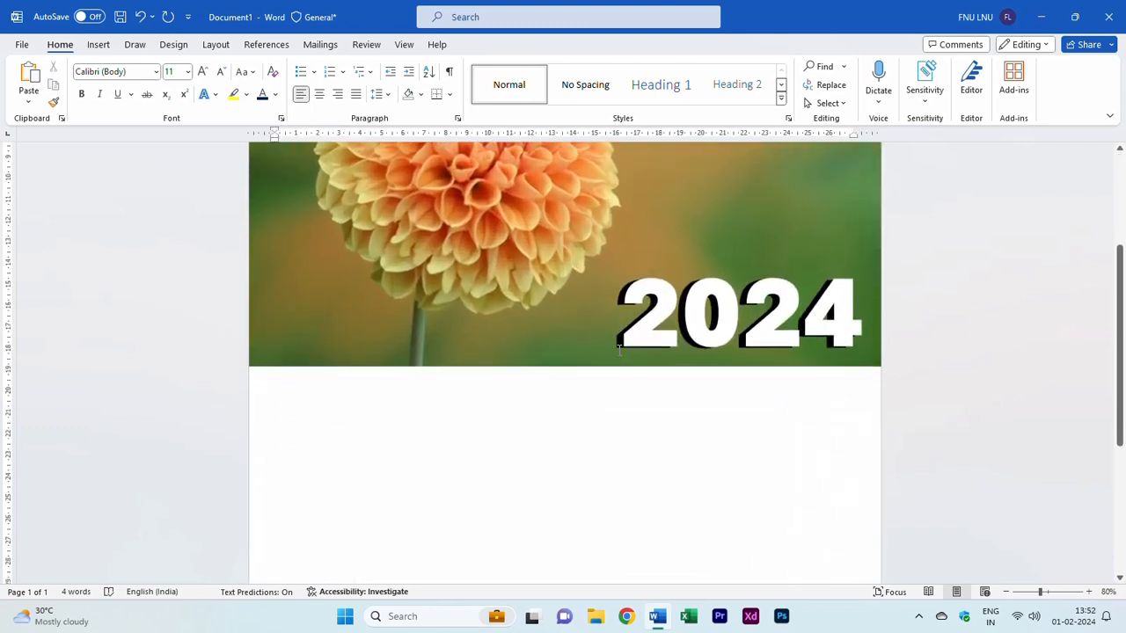
left_click(100, 45)
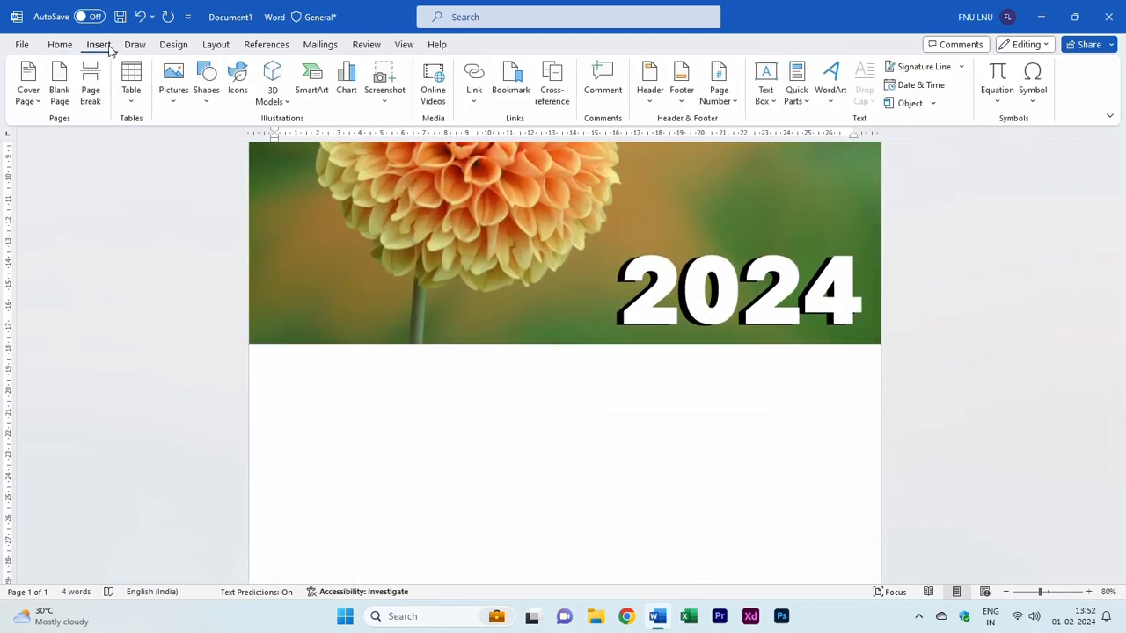
left_click(208, 77)
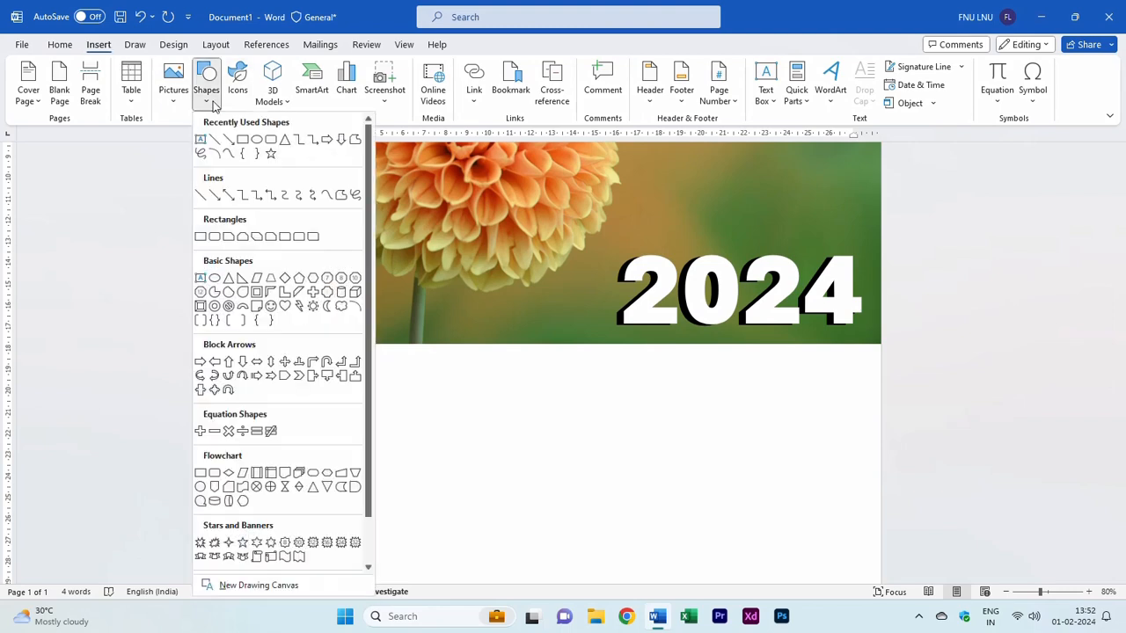
left_click(220, 147)
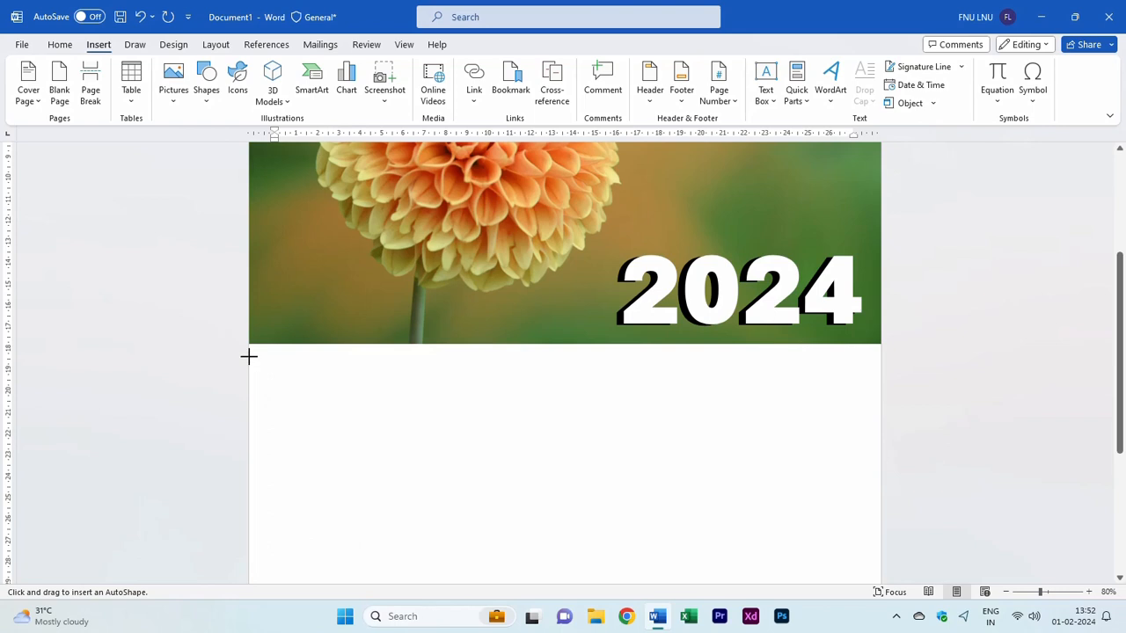
mouse_move(249, 355)
left_mouse_down()
mouse_move(761, 448)
mouse_move(880, 448)
left_mouse_up()
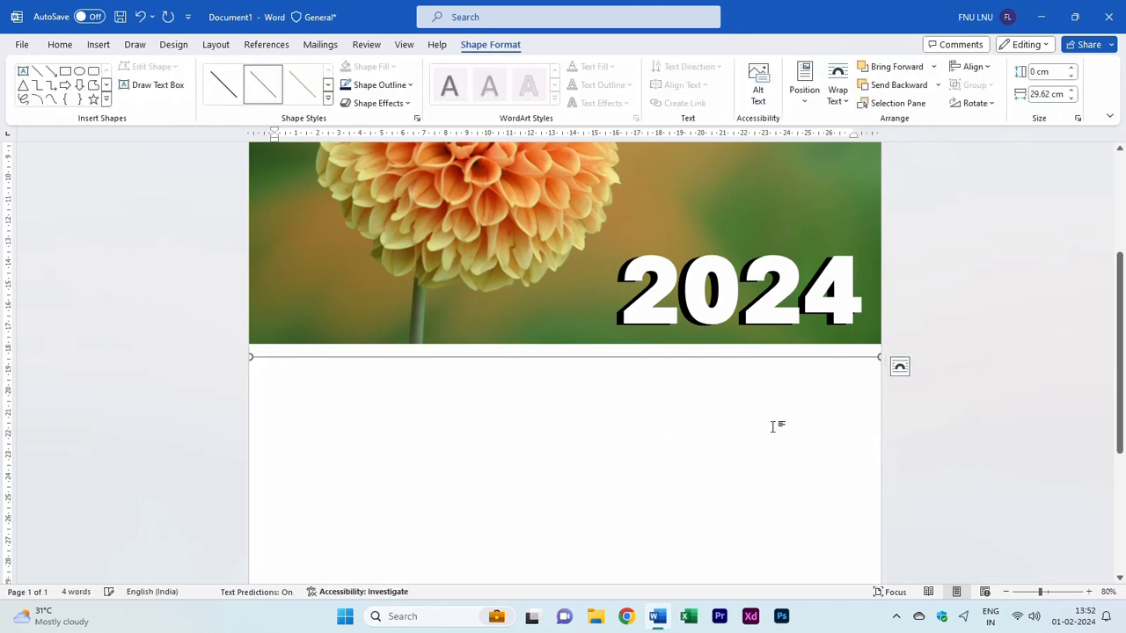
left_click_drag(592, 360, 586, 354)
key("Up")
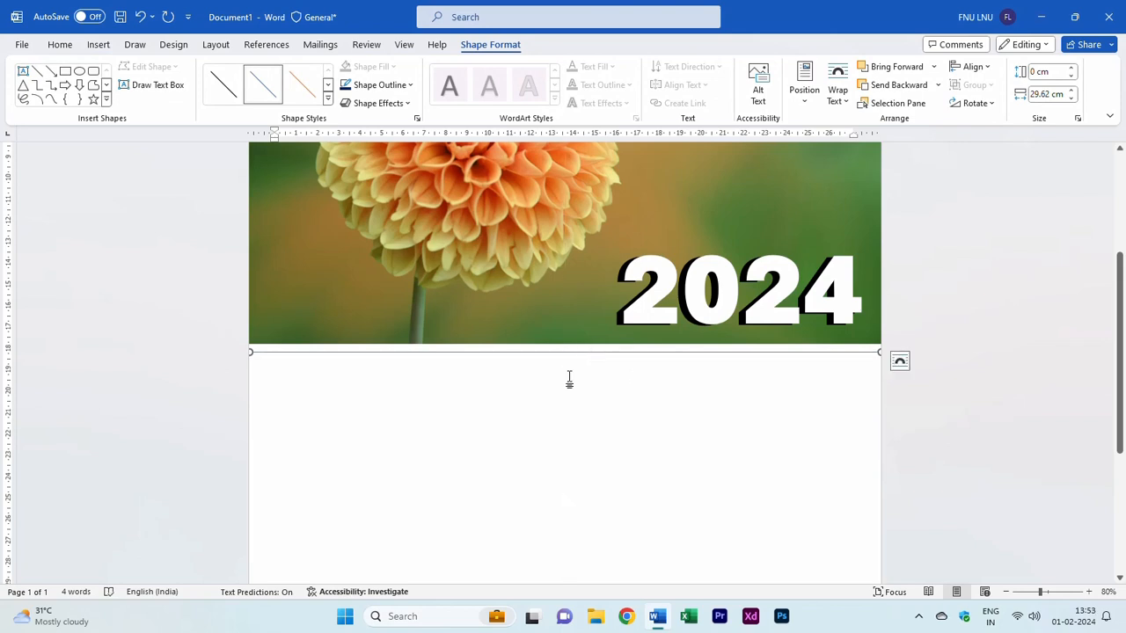
Make the horizontal line below the picture black and set its weight to 4½ pt.
left_click(377, 84)
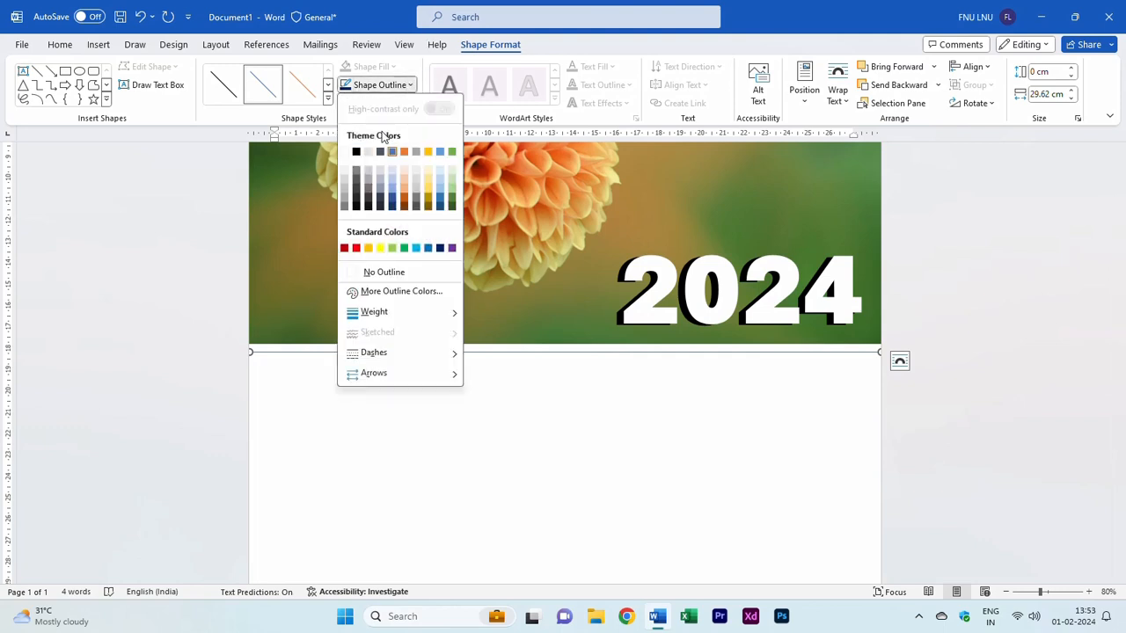
left_click(358, 153)
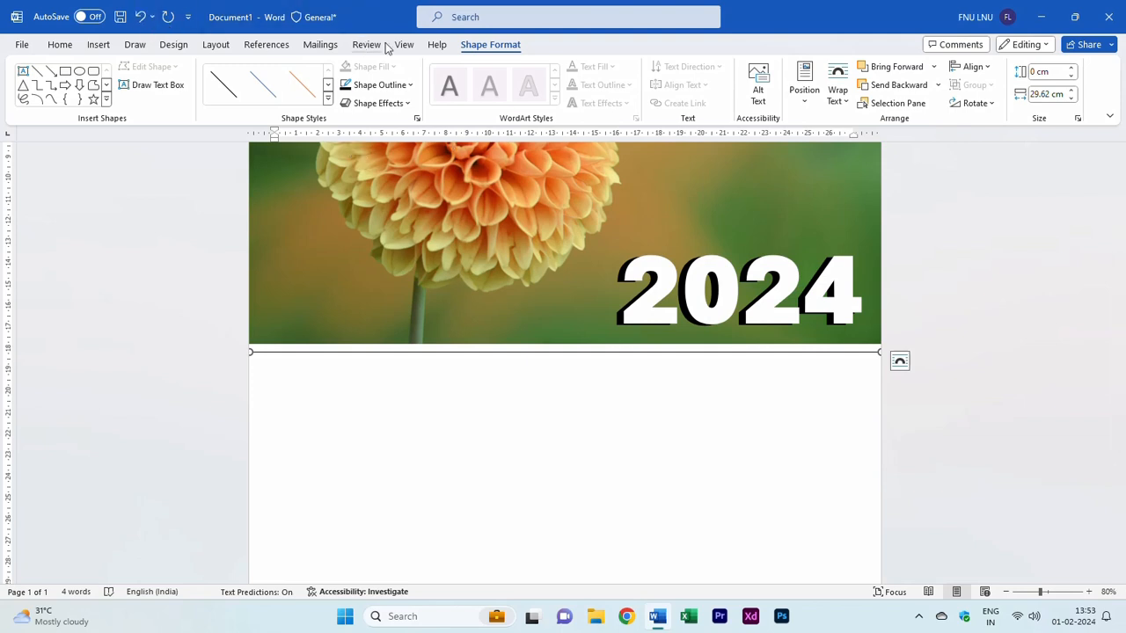
left_click(410, 88)
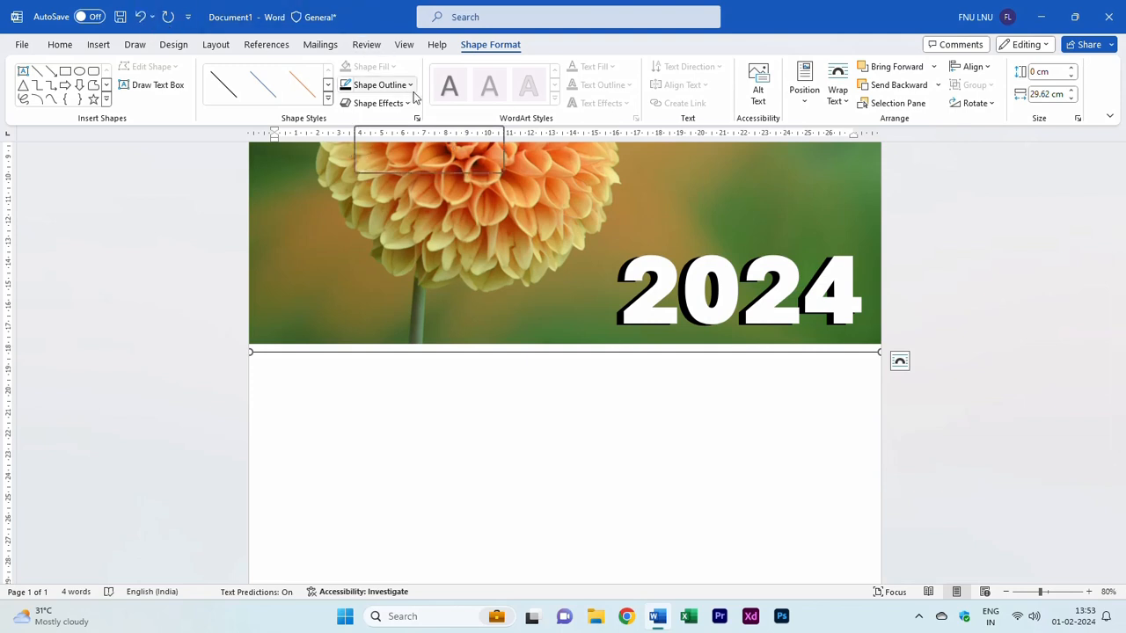
left_click(411, 87)
mouse_move(410, 320)
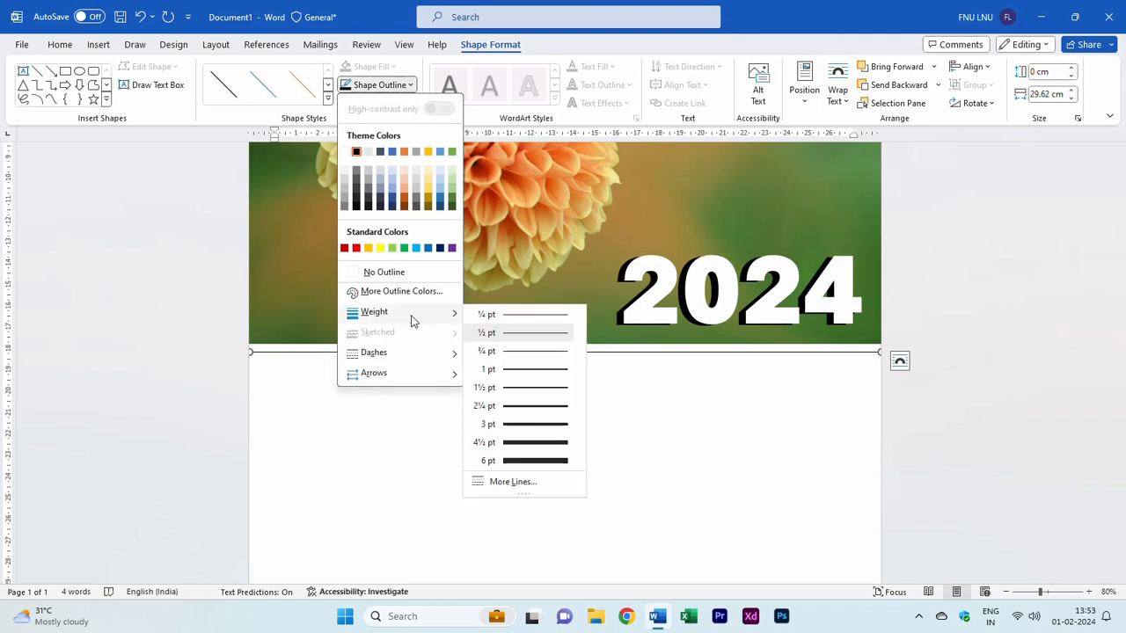
left_click(531, 443)
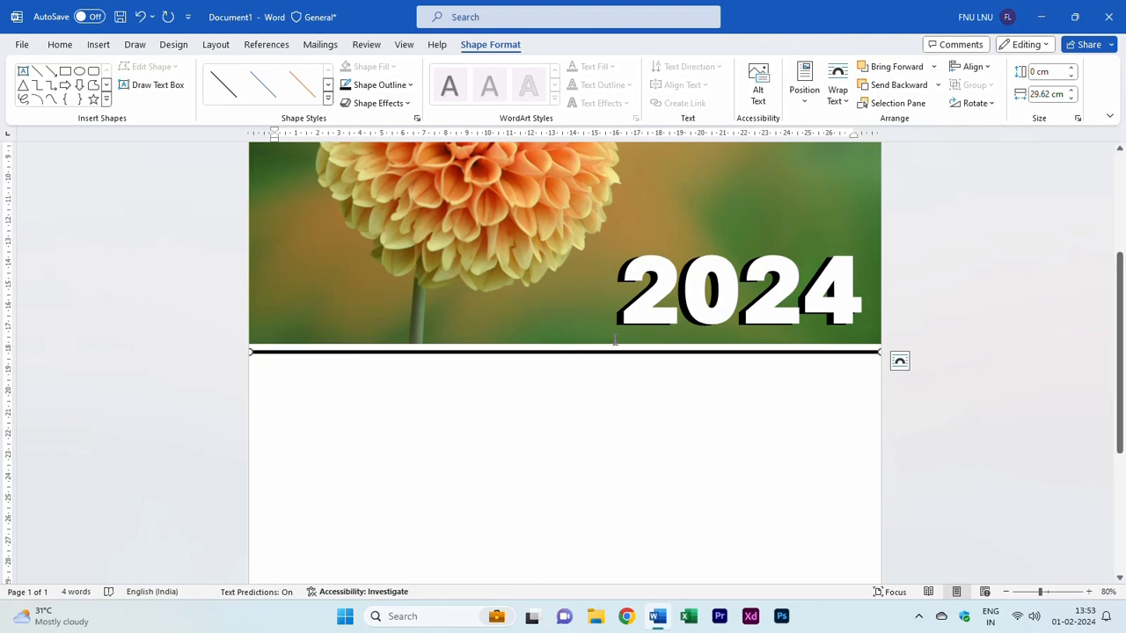
Duplicate the black line, align the copy across the page just below the original, and give the copy a square-dot dash style.
key("ctrl+d")
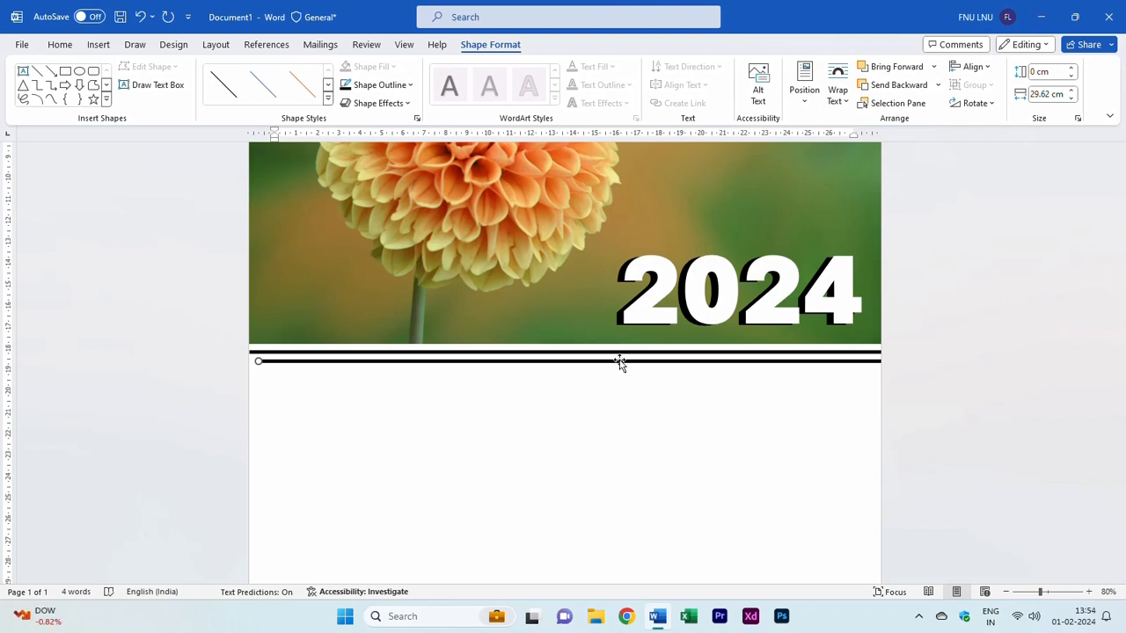
left_click_drag(621, 359, 606, 361)
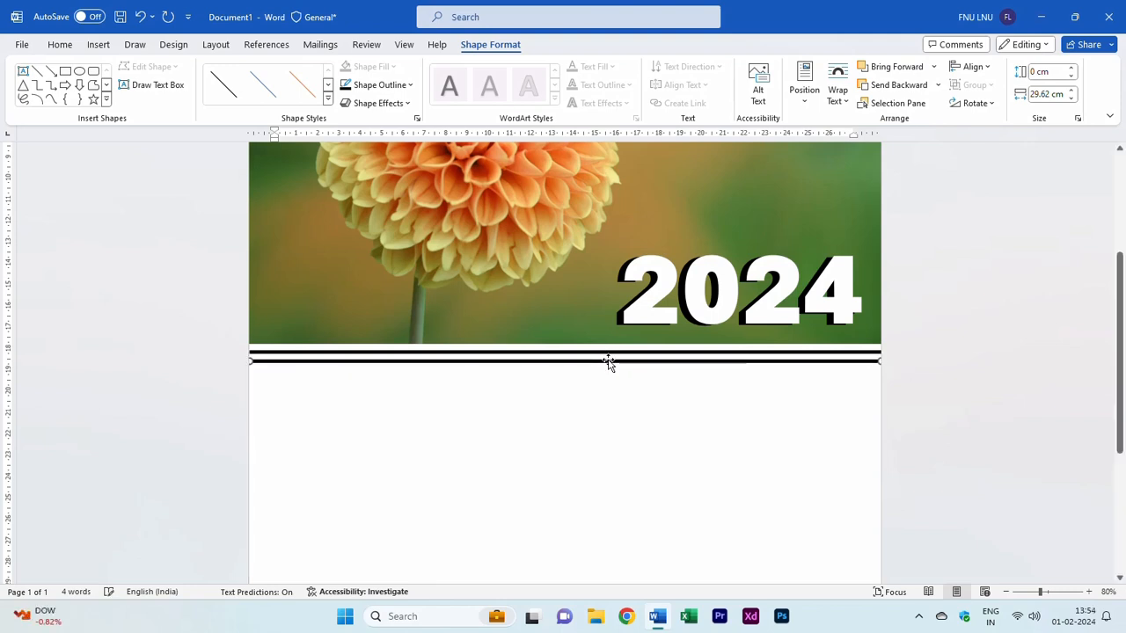
left_click(410, 103)
left_click(392, 85)
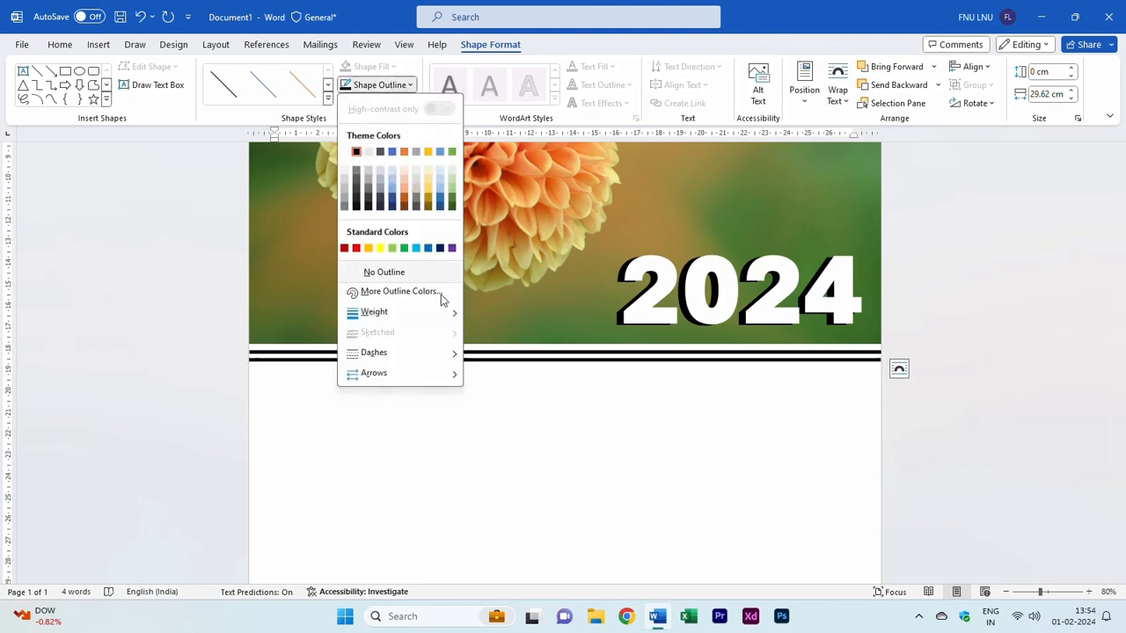
mouse_move(405, 357)
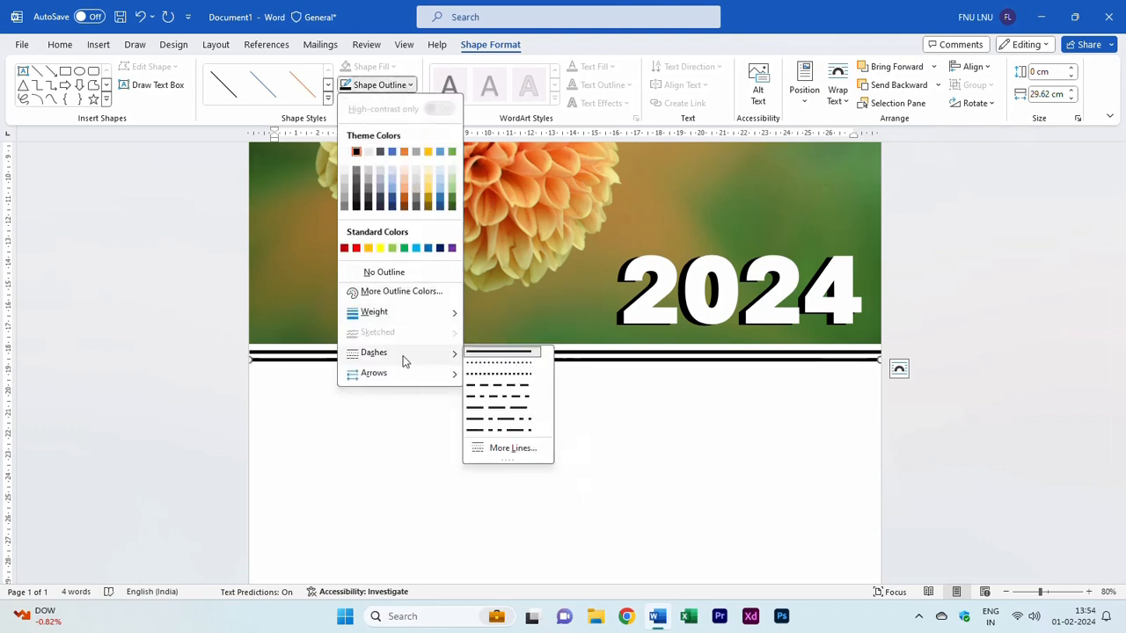
left_click(485, 370)
left_click(613, 368)
scroll(613, 368, "up", 4)
scroll(613, 367, "down", 5)
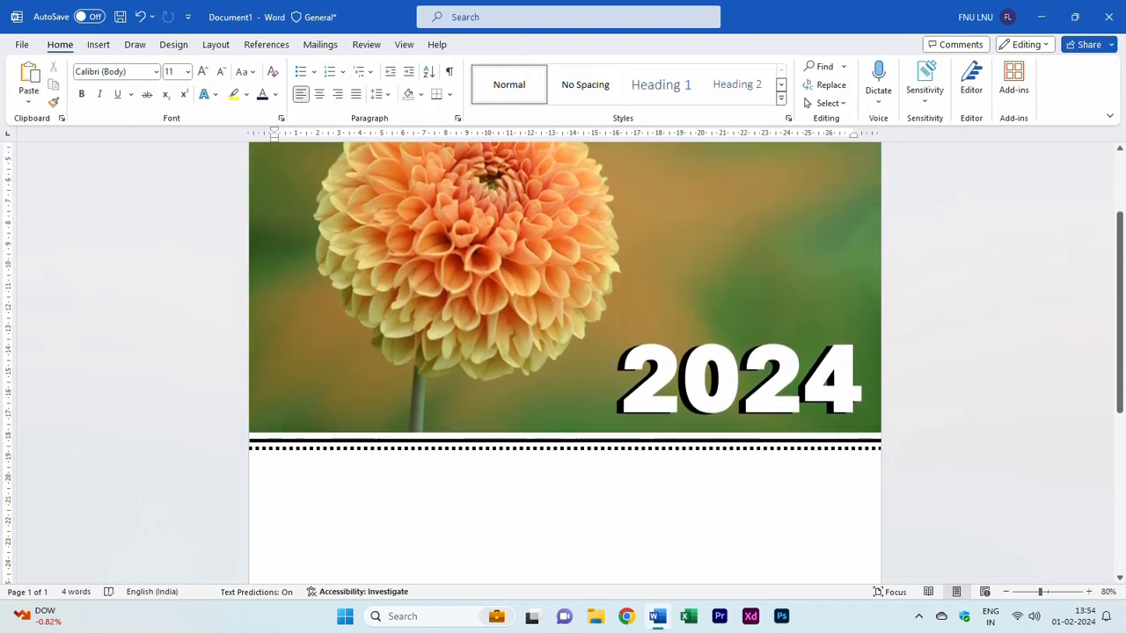
Insert a table with 7 columns and 6 rows in the blank area below the dotted line.
scroll(613, 363, "down", 3)
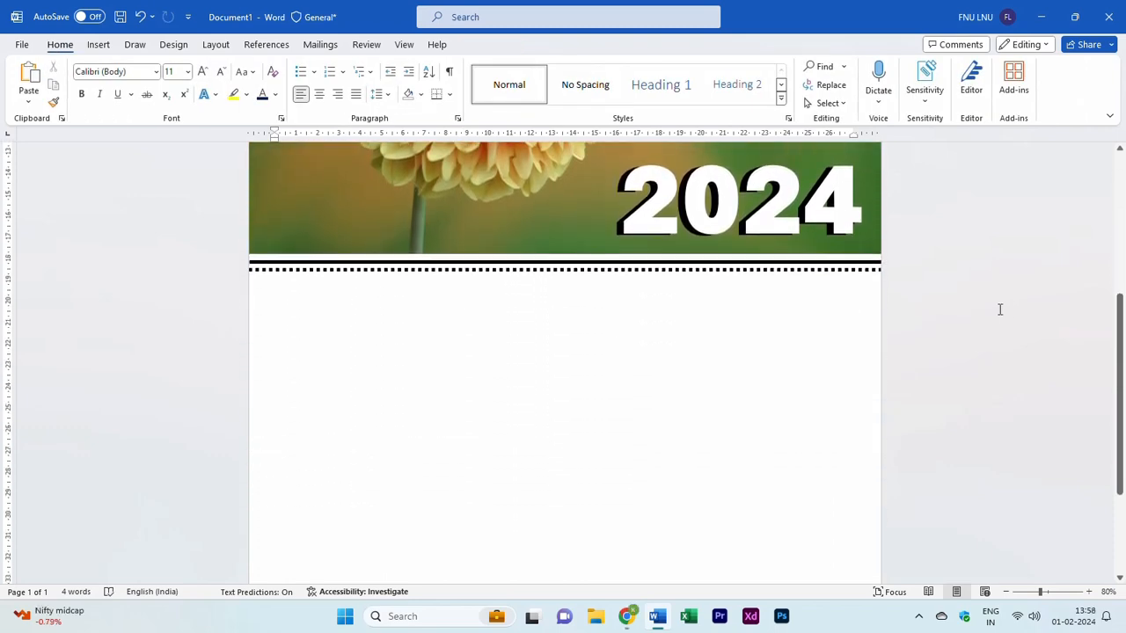
scroll(999, 309, "down", 3, "ctrl")
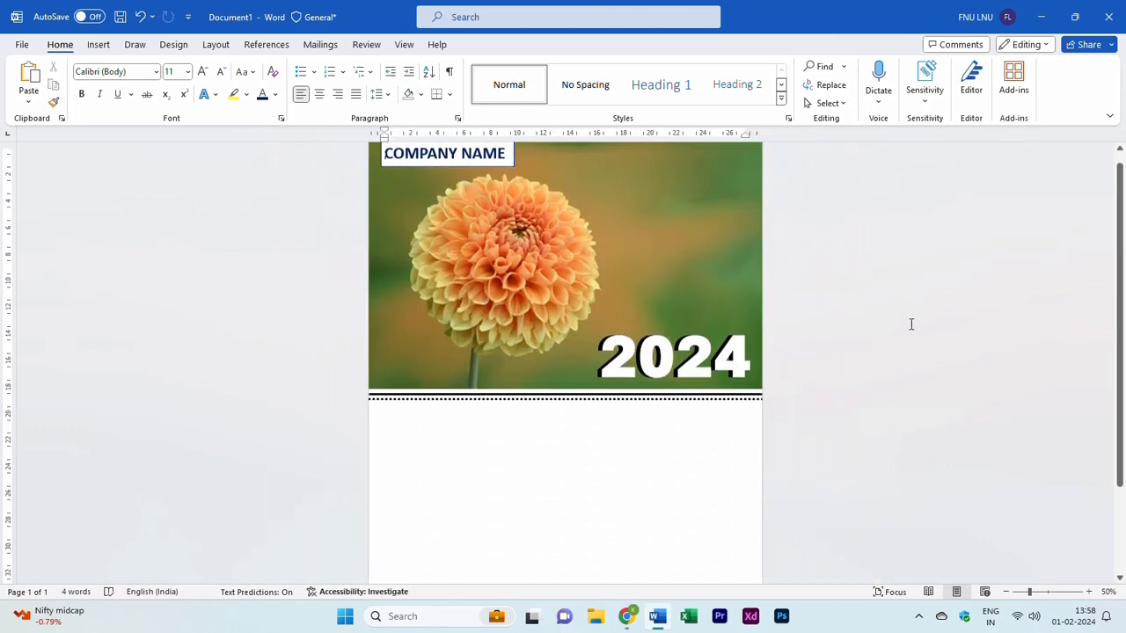
scroll(910, 322, "down", 2)
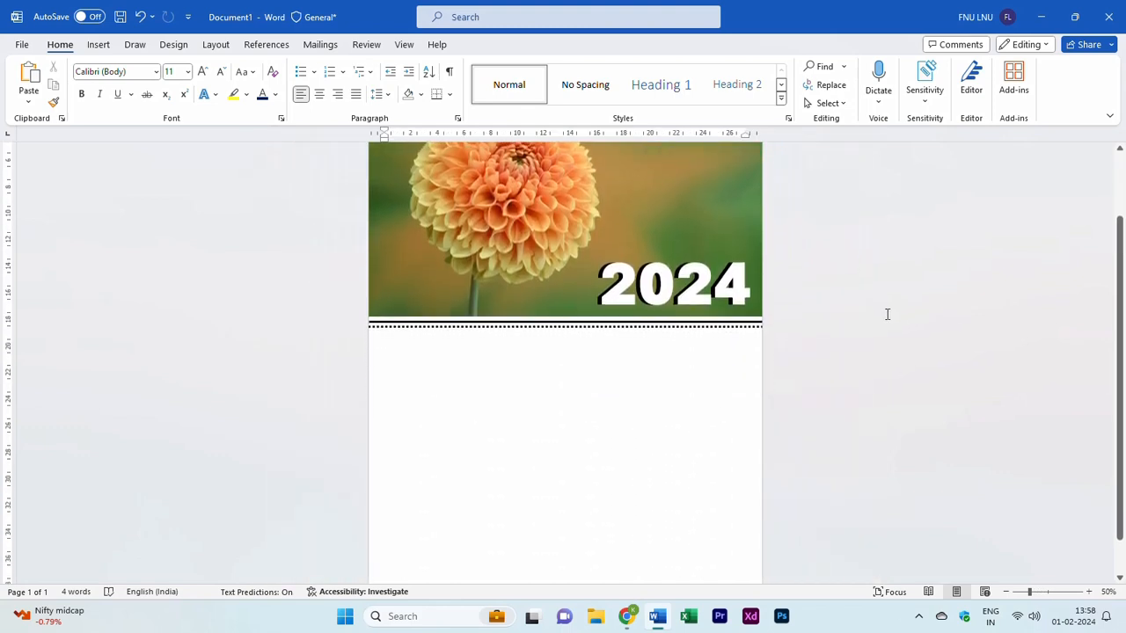
left_click(98, 44)
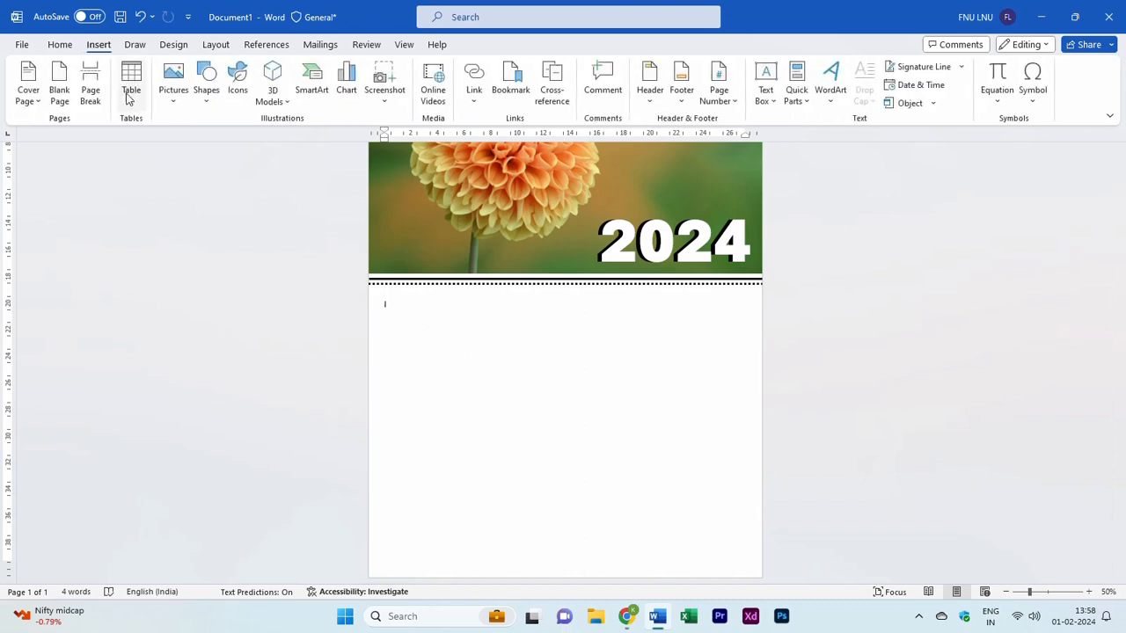
left_click(132, 84)
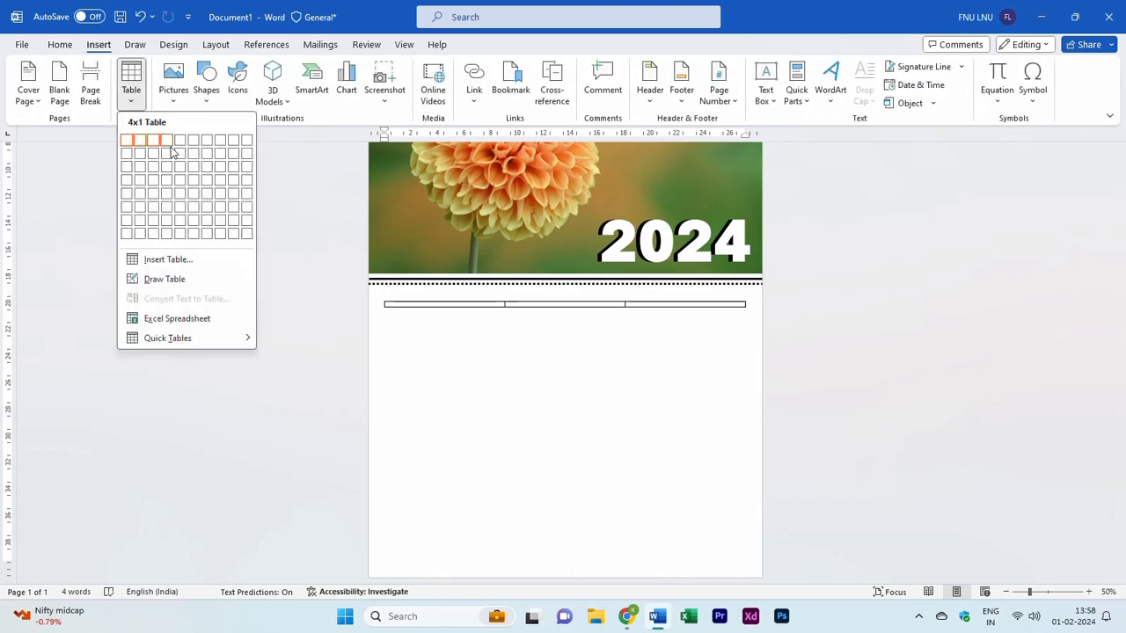
left_click(205, 205)
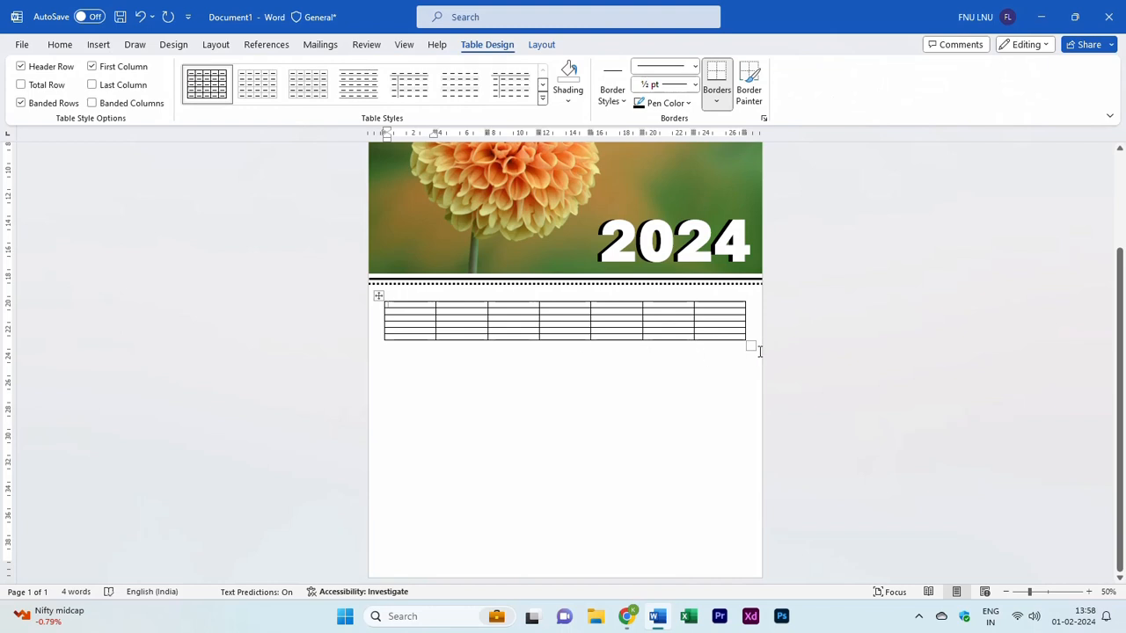
Enlarge the table to fill the rest of the page and reduce the first row's height to about 1.4 cm.
left_click_drag(750, 349, 748, 539)
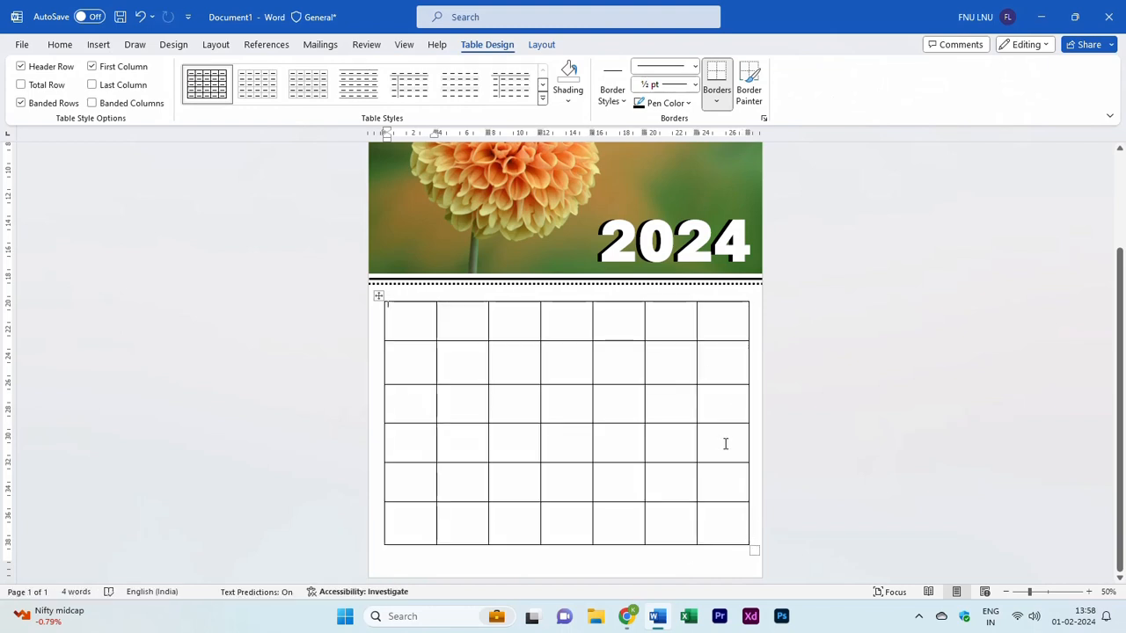
scroll(482, 326, "up", 5, "ctrl")
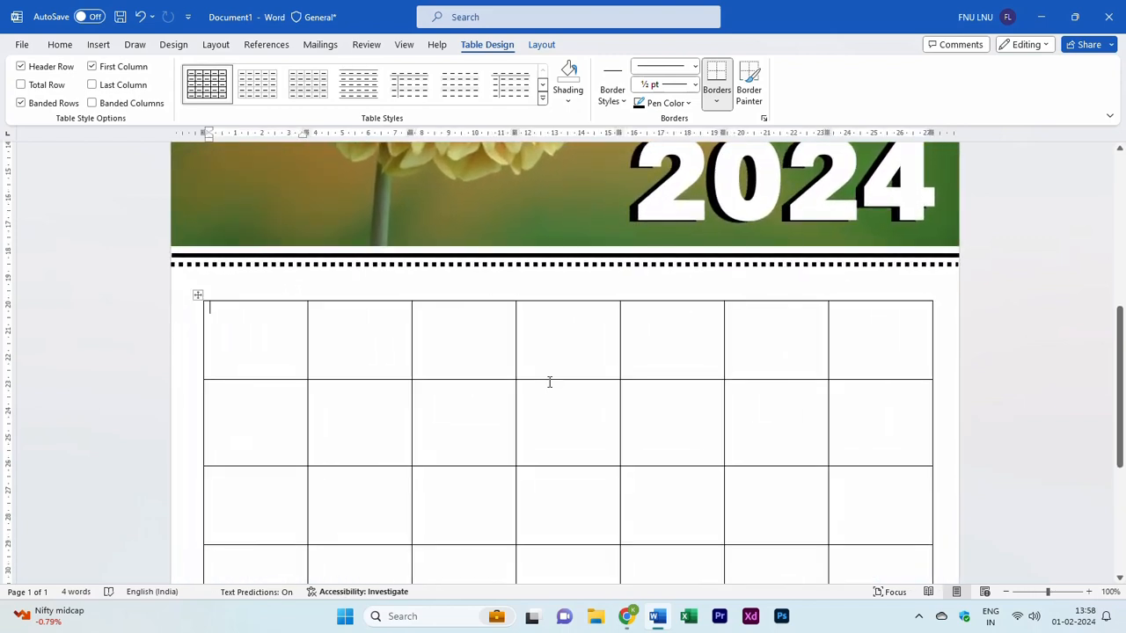
left_click_drag(549, 380, 545, 340)
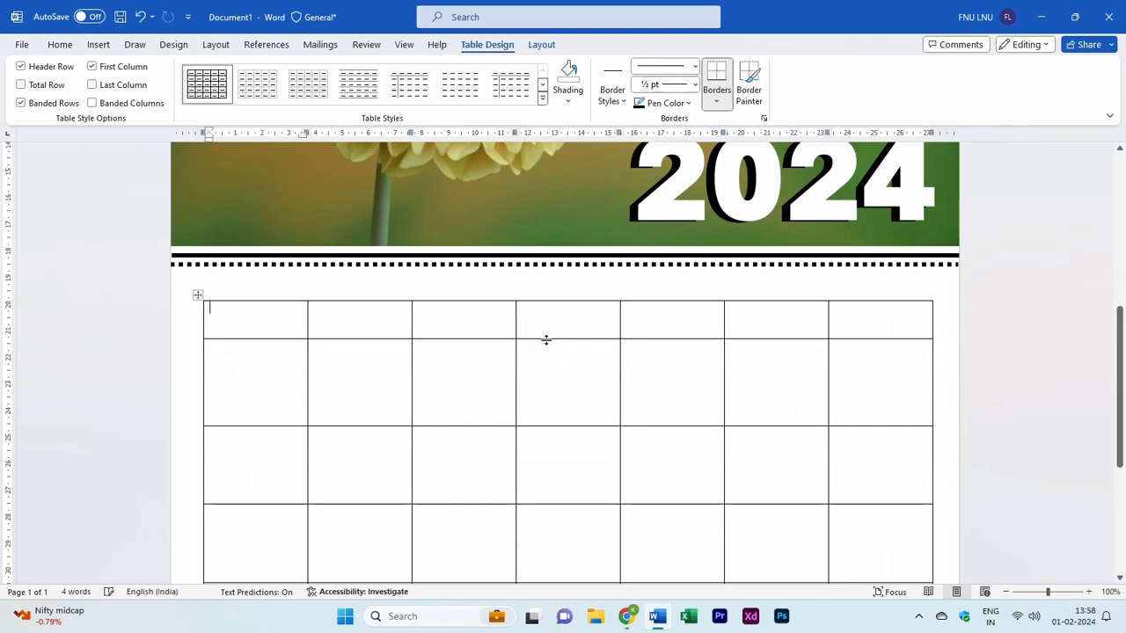
Align the contents of all table cells to the center, both horizontally and vertically.
left_click(199, 296)
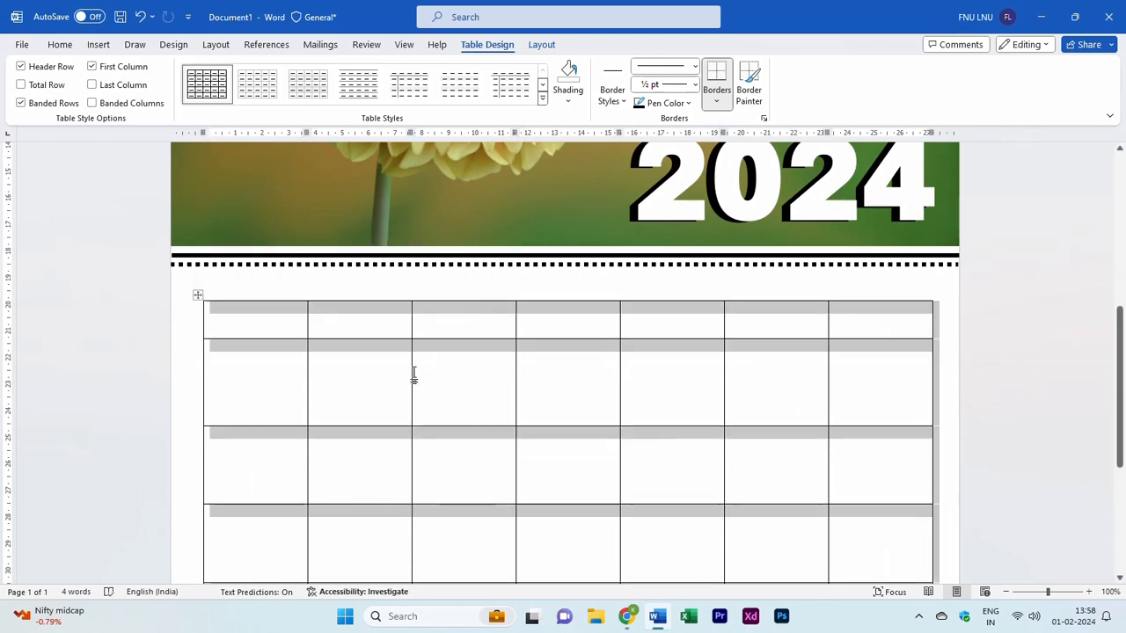
scroll(415, 377, "down", 4, "ctrl")
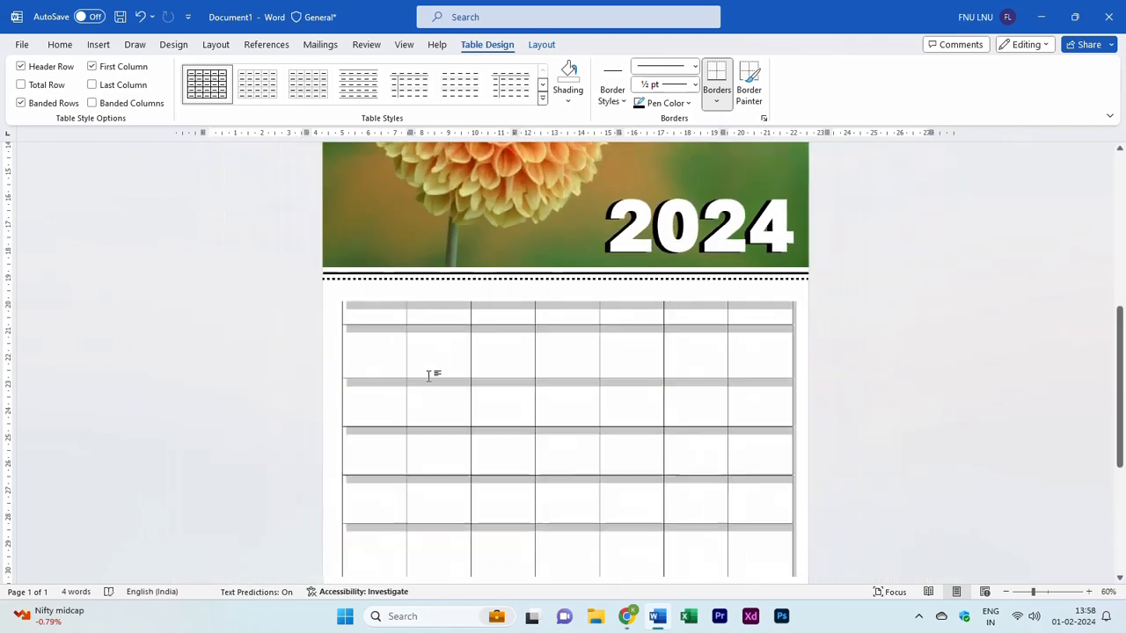
left_click(546, 47)
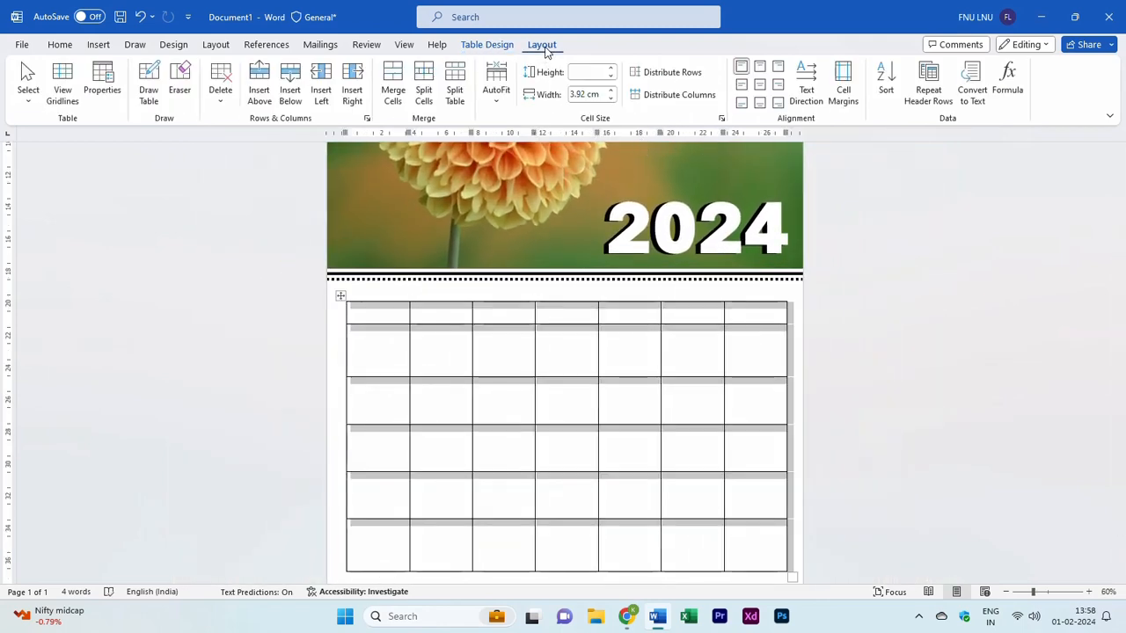
left_click(761, 87)
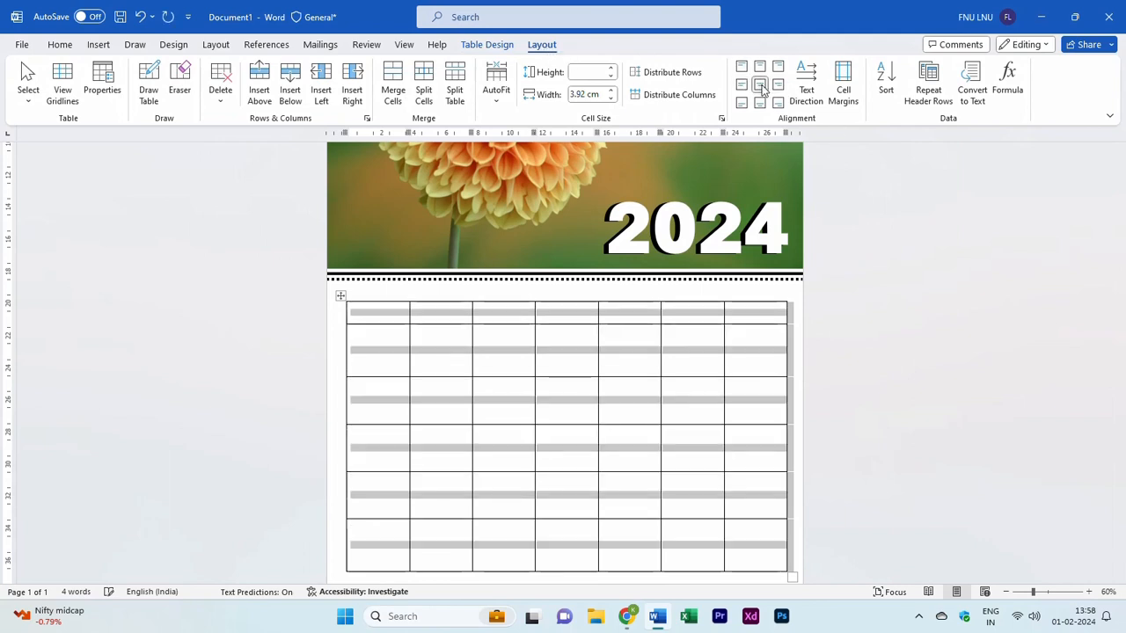
left_click(460, 365)
Increase the font size of the table's first row to 20.
left_click_drag(369, 312, 743, 317)
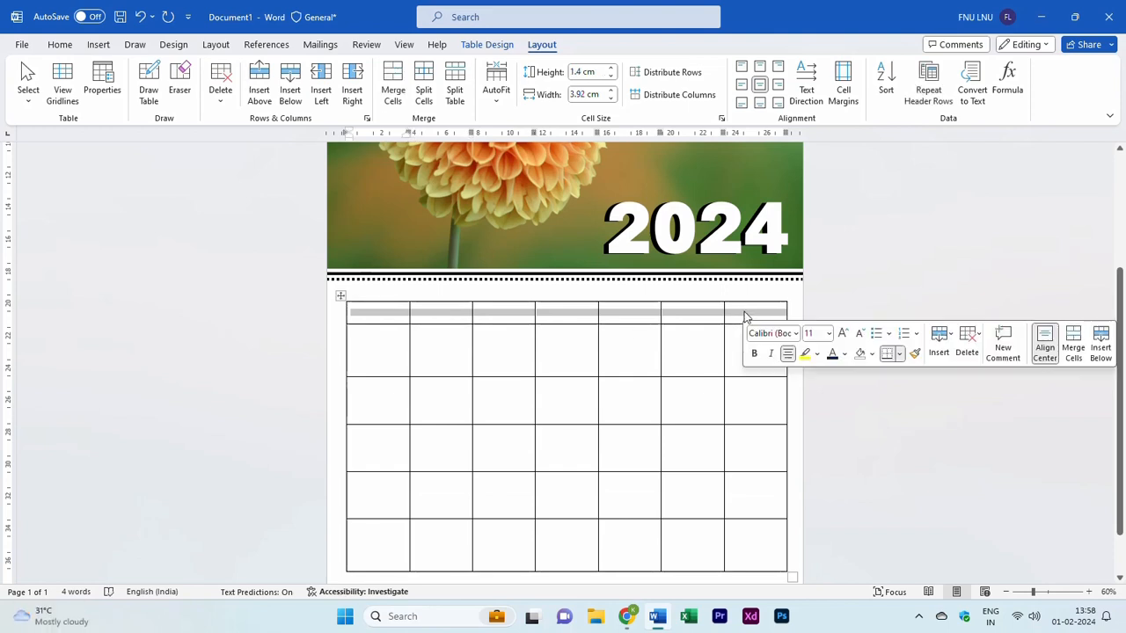
left_click(60, 44)
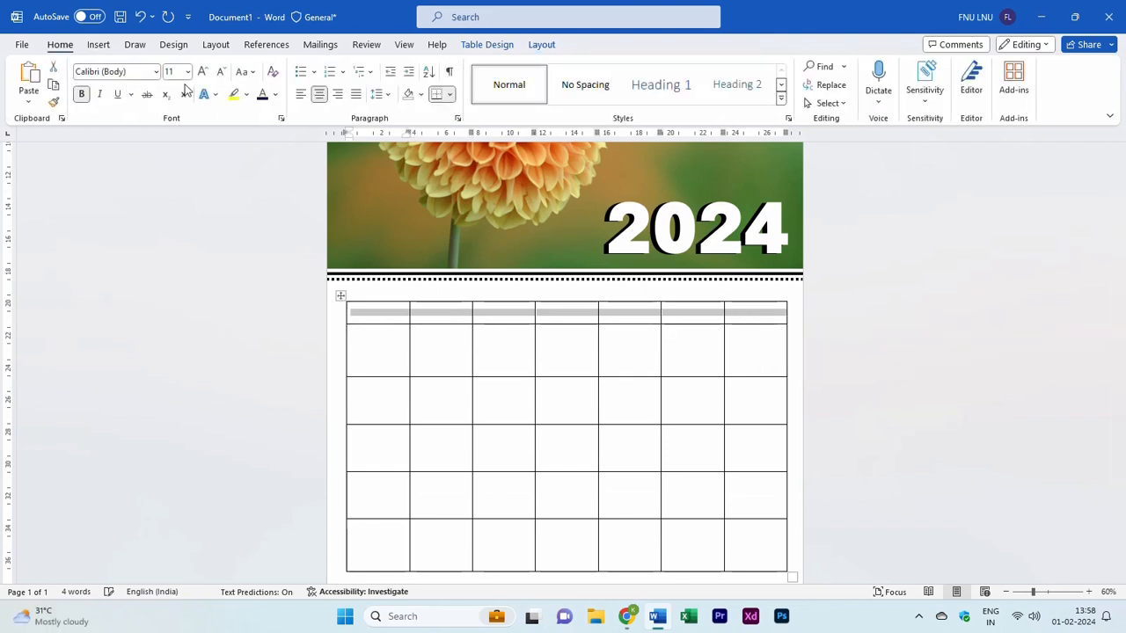
left_click(201, 74)
left_click(200, 74)
left_click(201, 74)
left_click(200, 74)
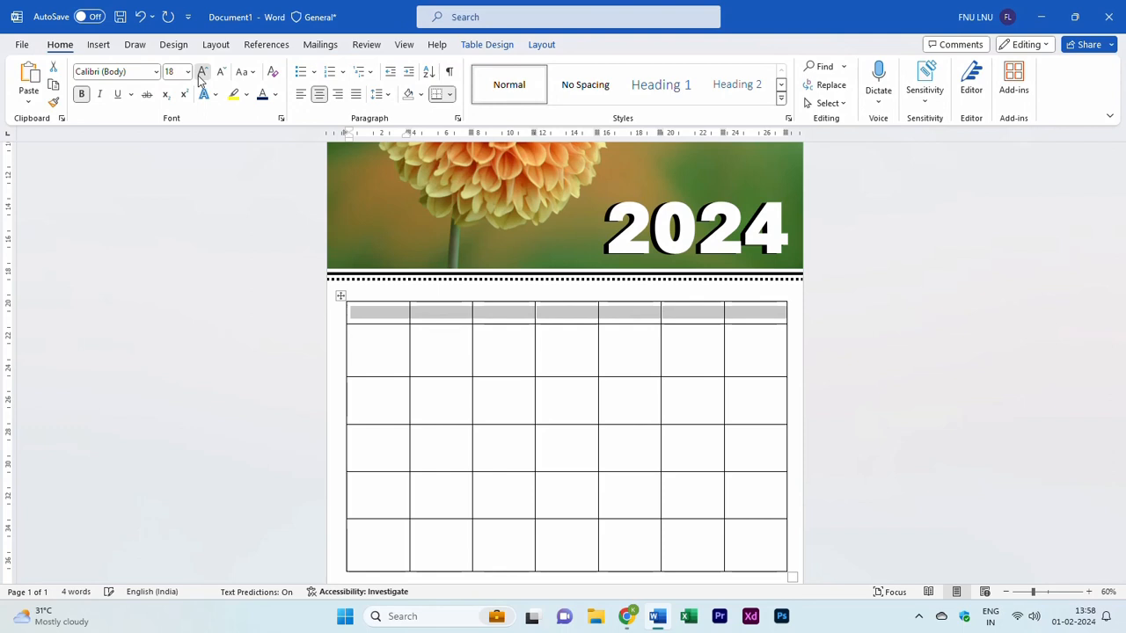
Fill the table's first row with the uppercase weekday names from SUNDAY to SATURDAY, one per column.
left_click(374, 314)
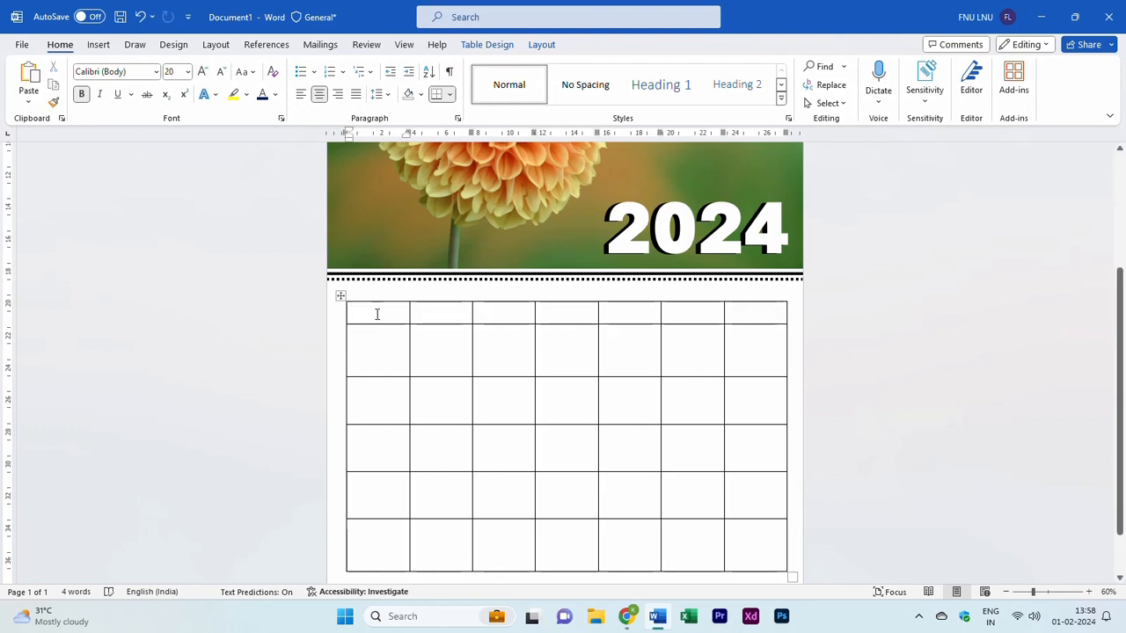
type("SUND")
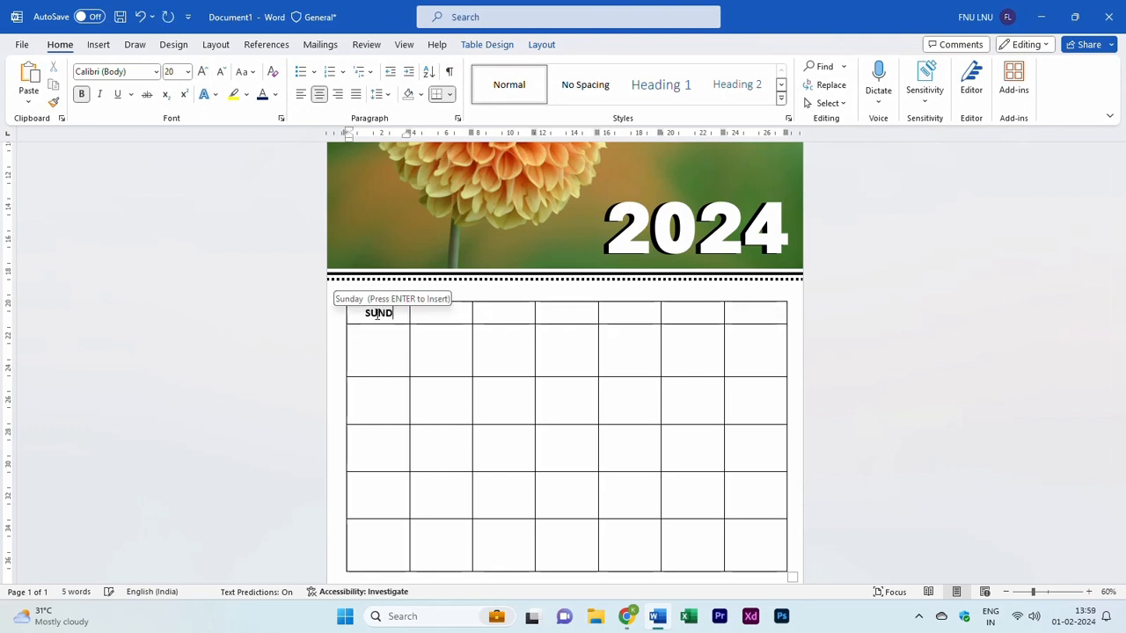
type("AY")
key("Tab")
type("MONDAY")
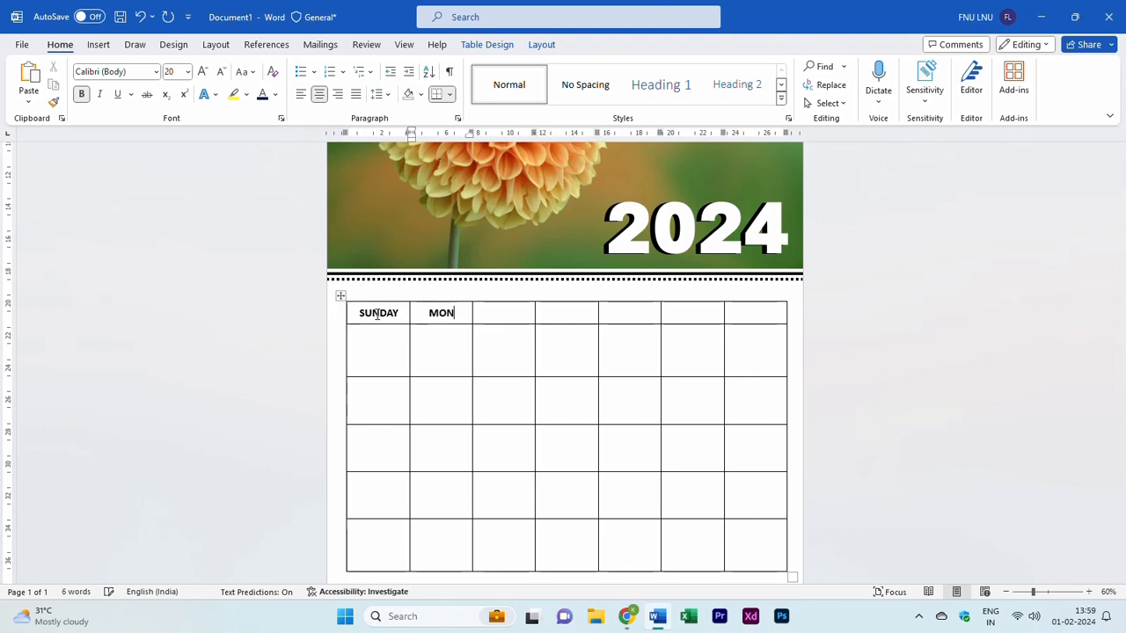
key("Tab")
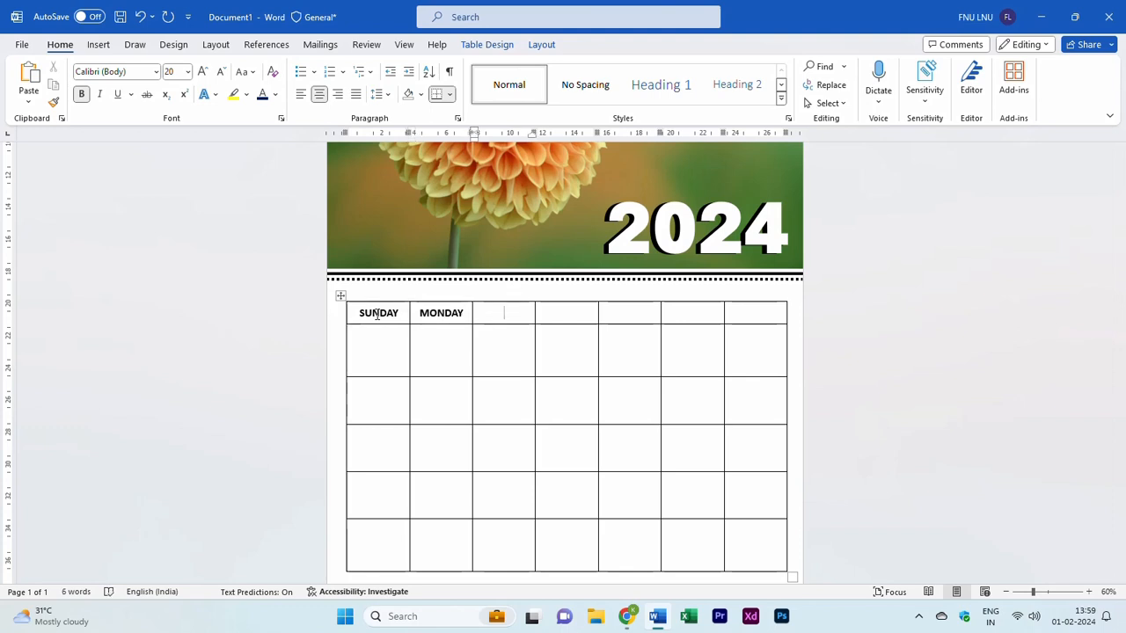
type("TUESDAY")
key("Tab")
type("WEDNESDAY")
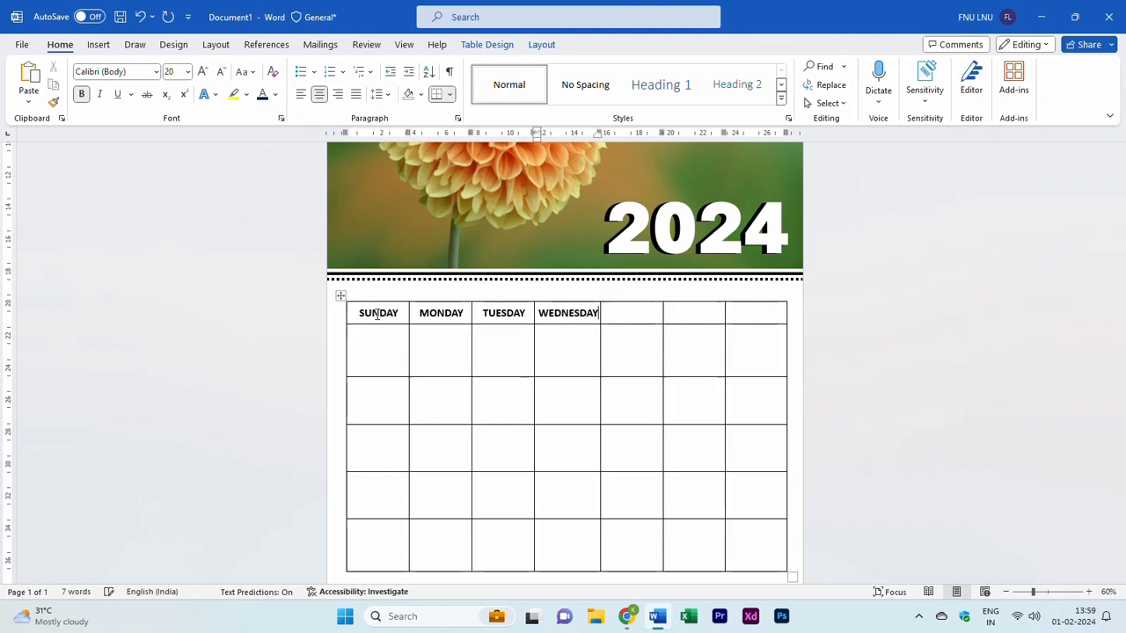
key("Tab")
type("THURSDAY")
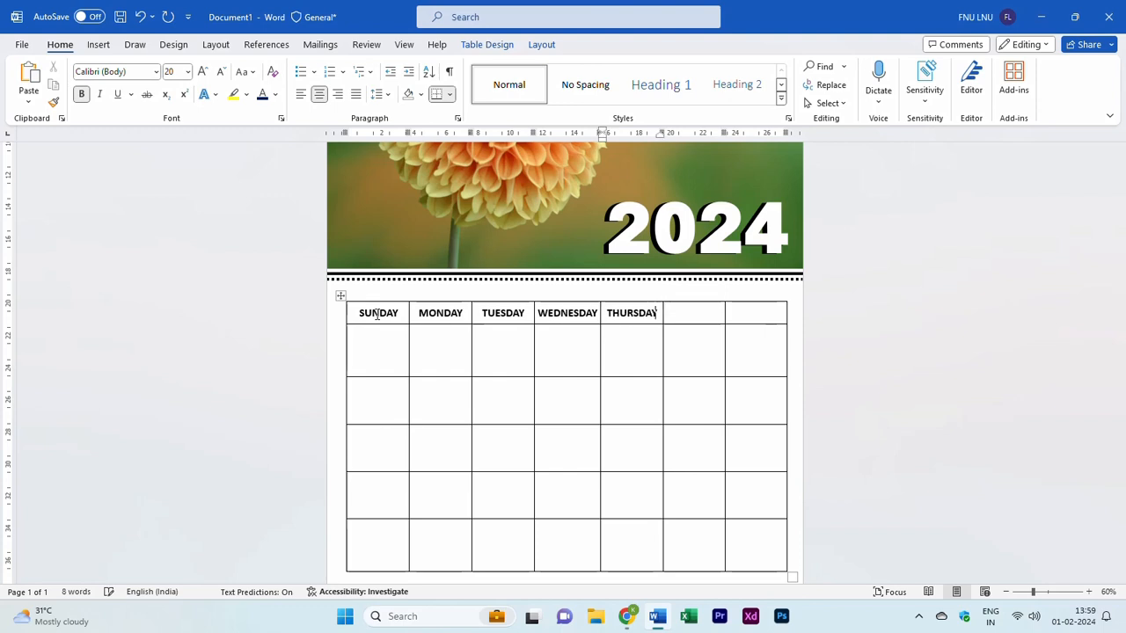
key("Tab")
type("FRIDAY")
key("Tab")
type("SA")
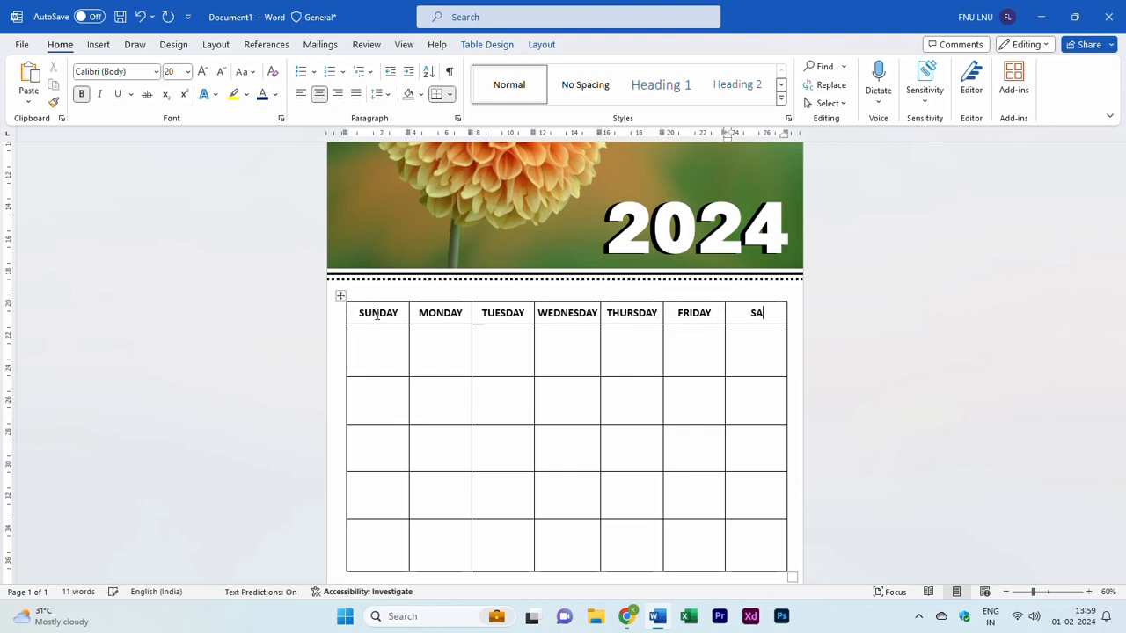
type("TURDAY")
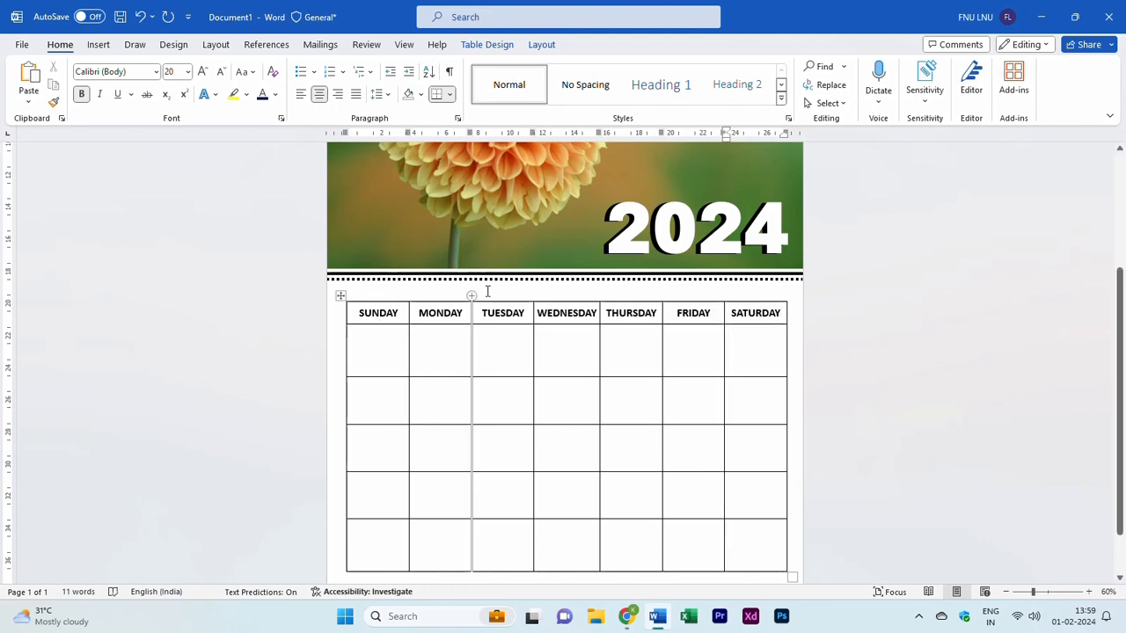
left_click(490, 353)
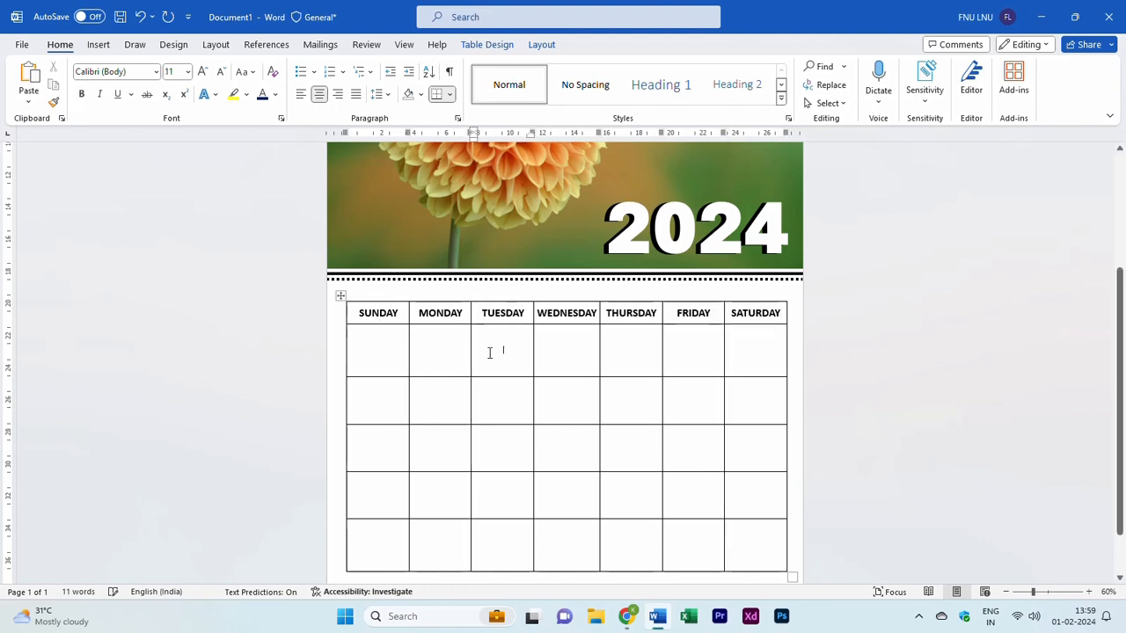
Shade the SUNDAY and SATURDAY header cells of the calendar table red.
left_click_drag(354, 314, 401, 314)
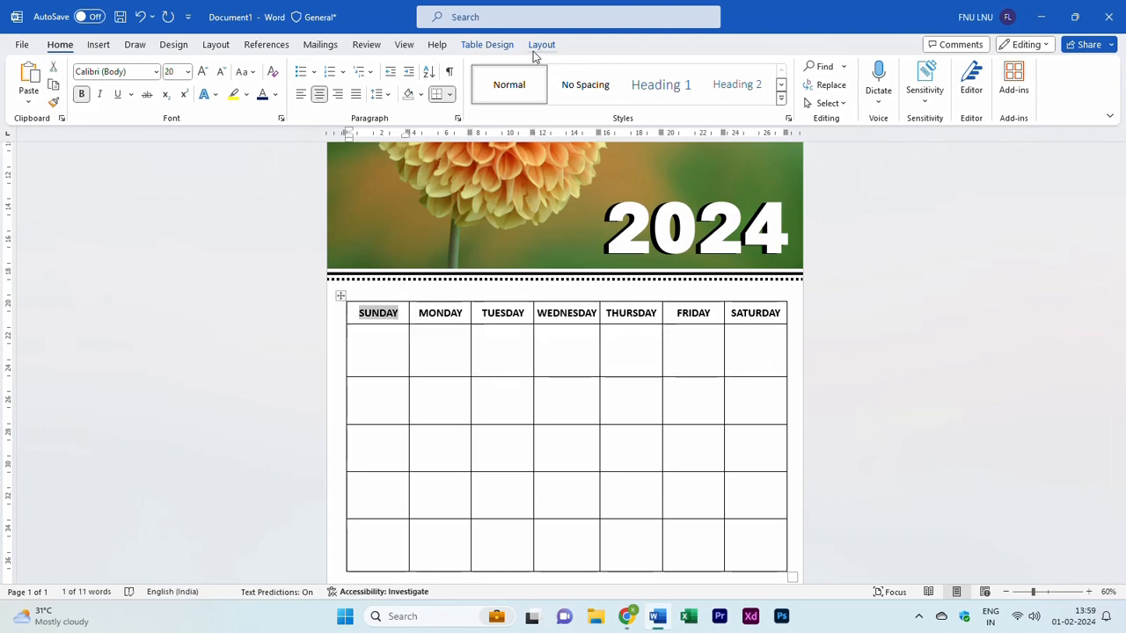
left_click(496, 46)
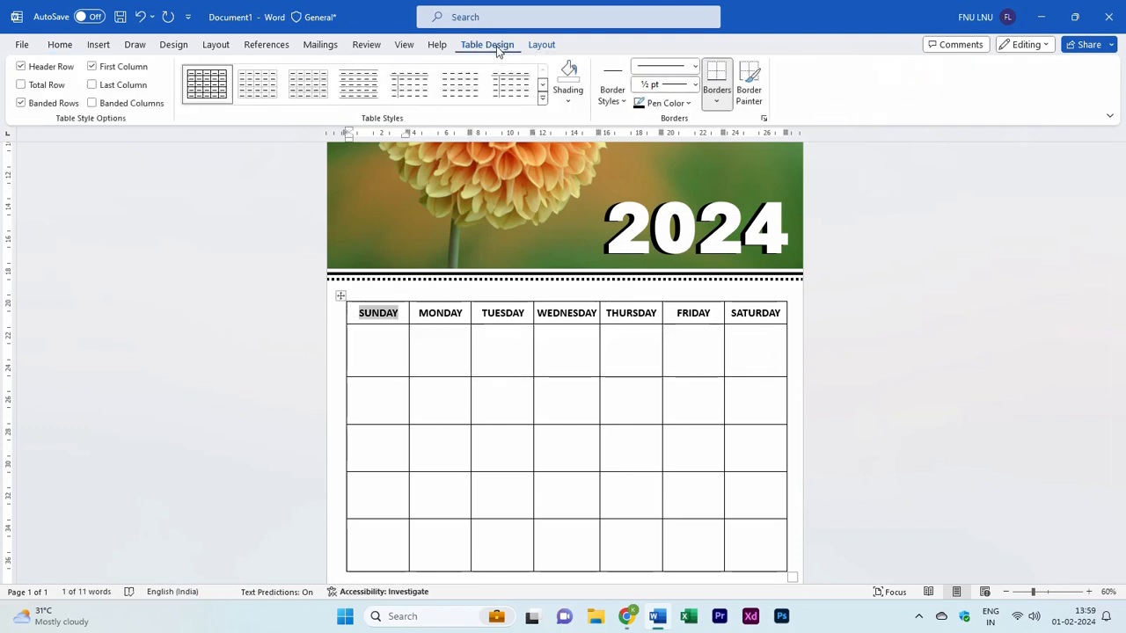
left_click(568, 100)
left_click(569, 264)
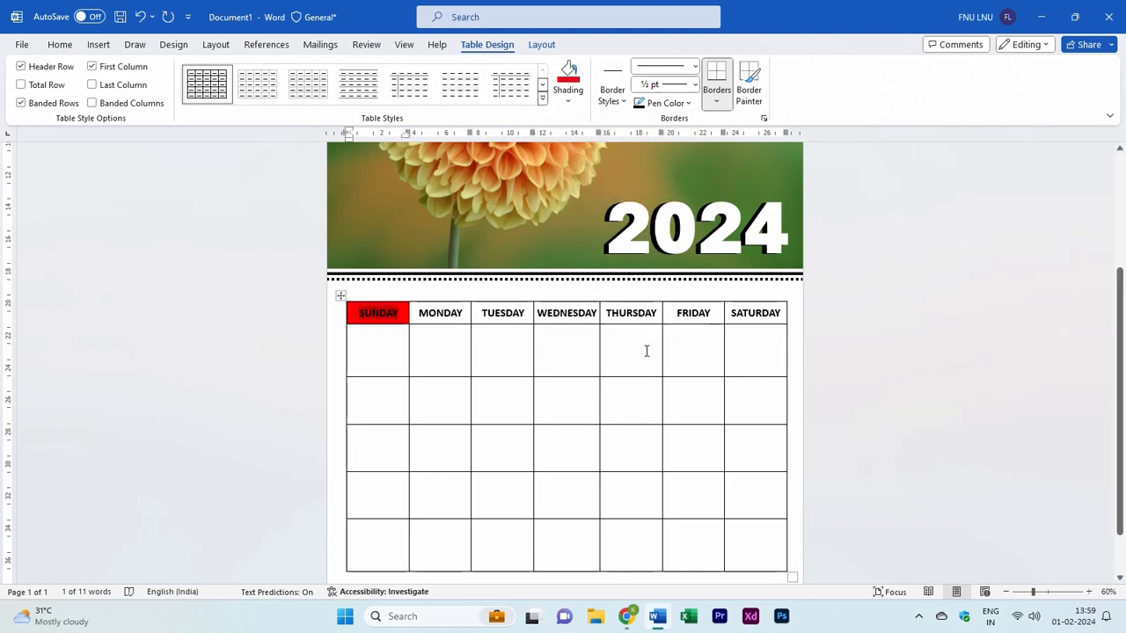
left_click(691, 351)
left_click_drag(731, 314, 785, 314)
left_click(569, 78)
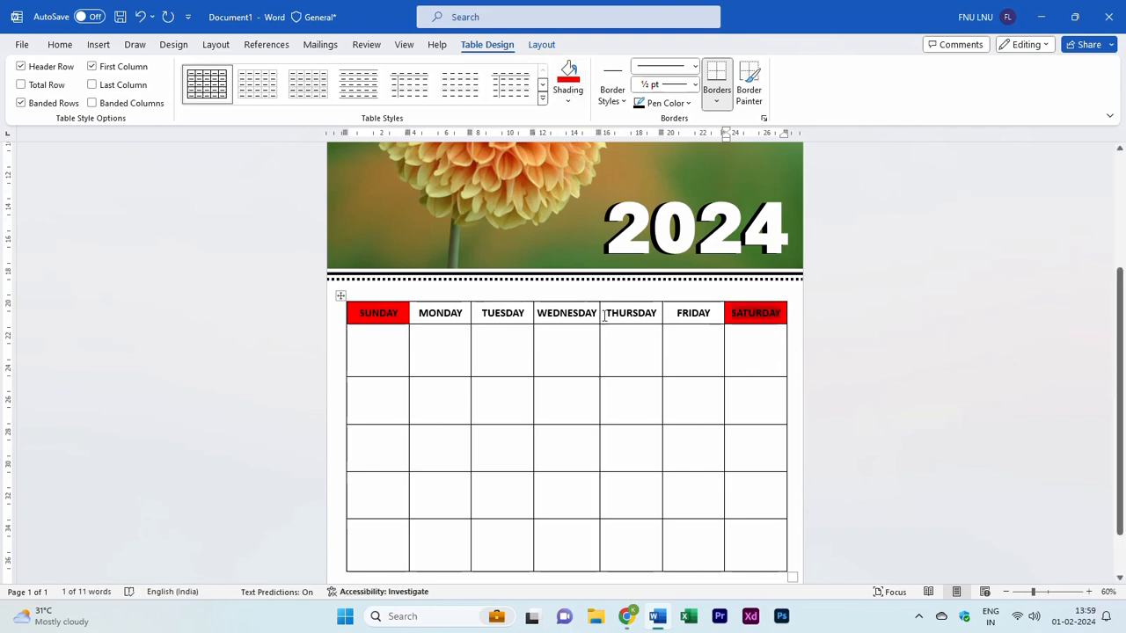
Shade the header cells from MONDAY to FRIDAY black.
left_click(567, 349)
left_click_drag(421, 314, 695, 310)
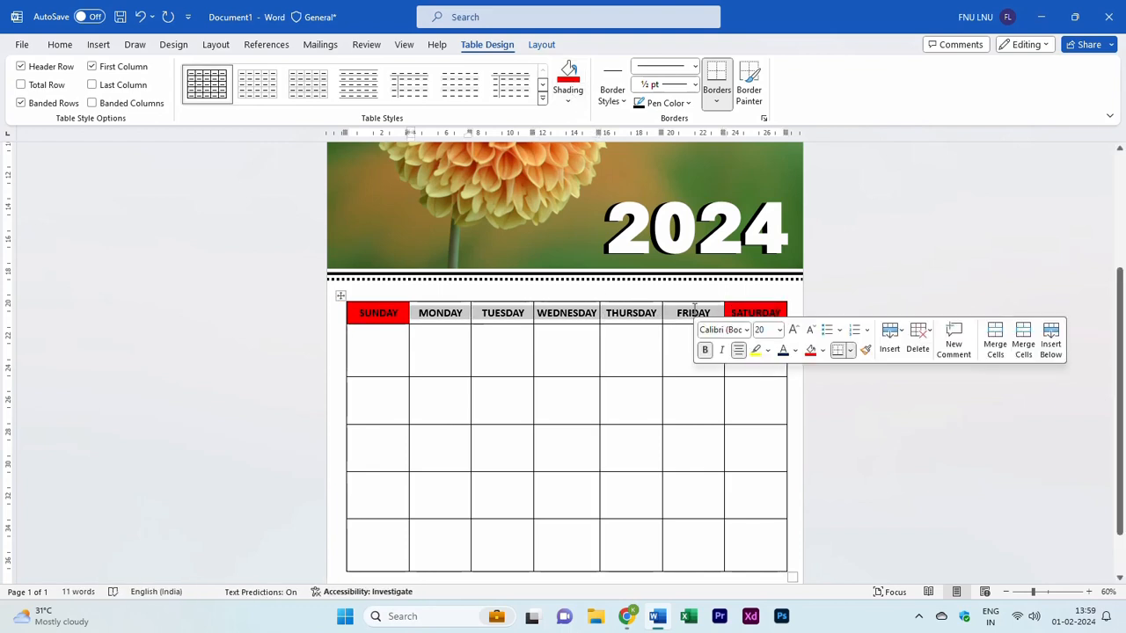
left_click(568, 101)
left_click(570, 169)
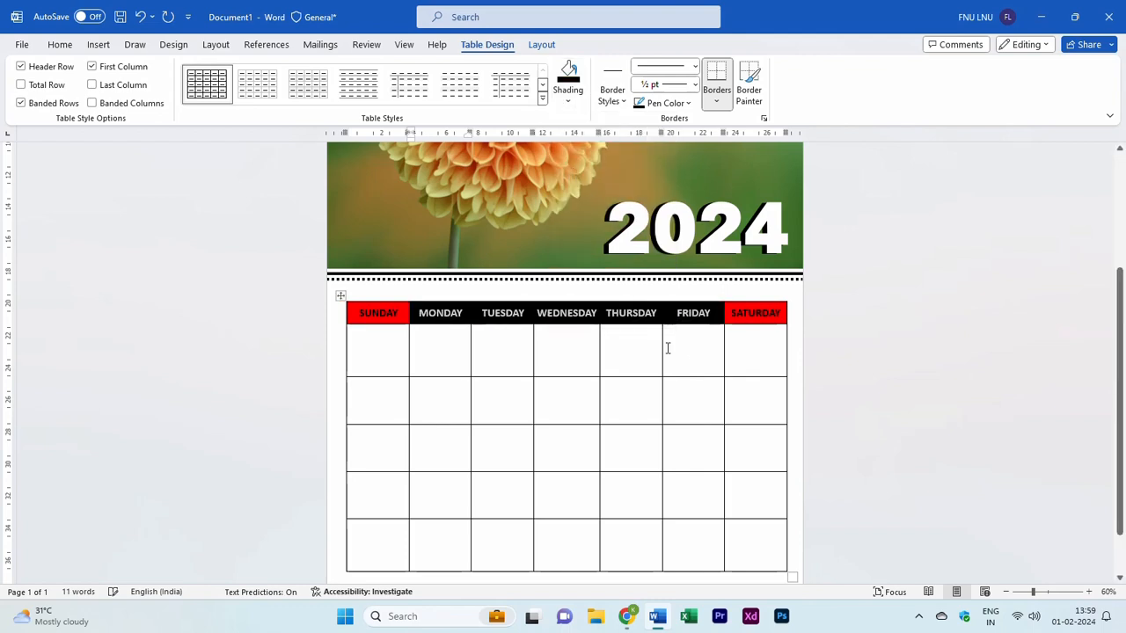
left_click(876, 371)
Make the five empty date rows below the weekday header bold with a font size of 48.
scroll(677, 344, "down", 1)
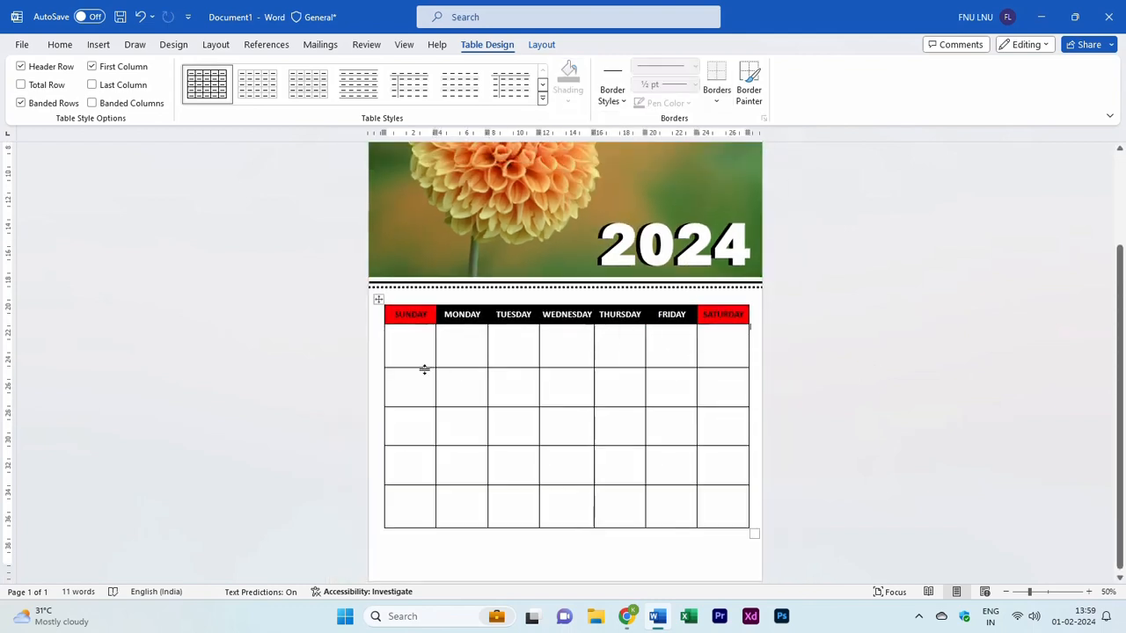
left_click_drag(423, 369, 728, 516)
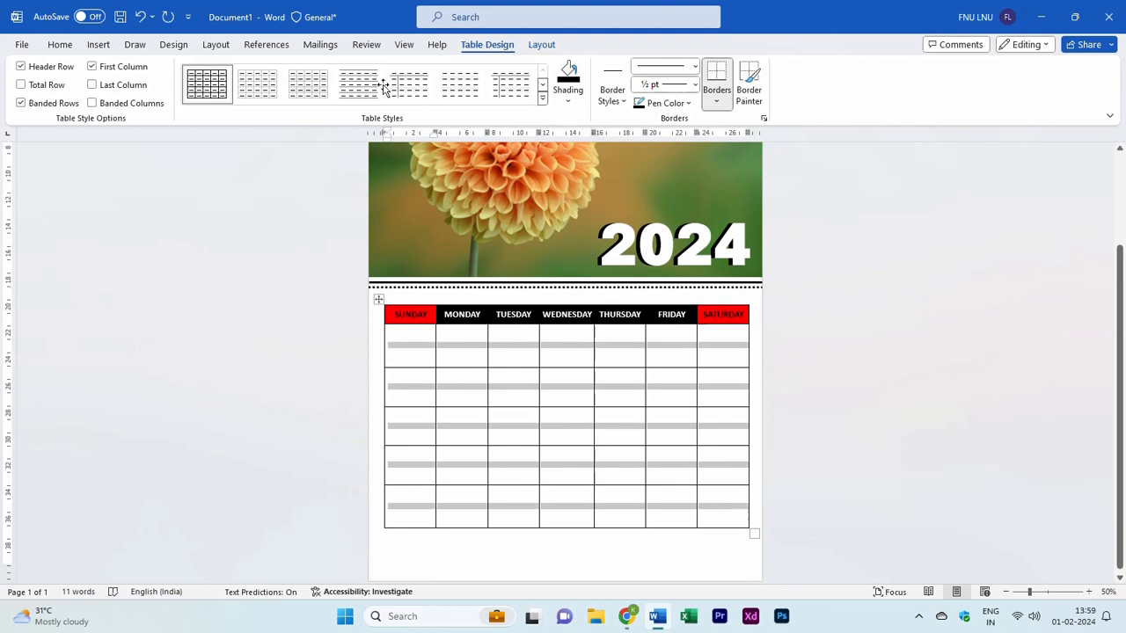
left_click(58, 44)
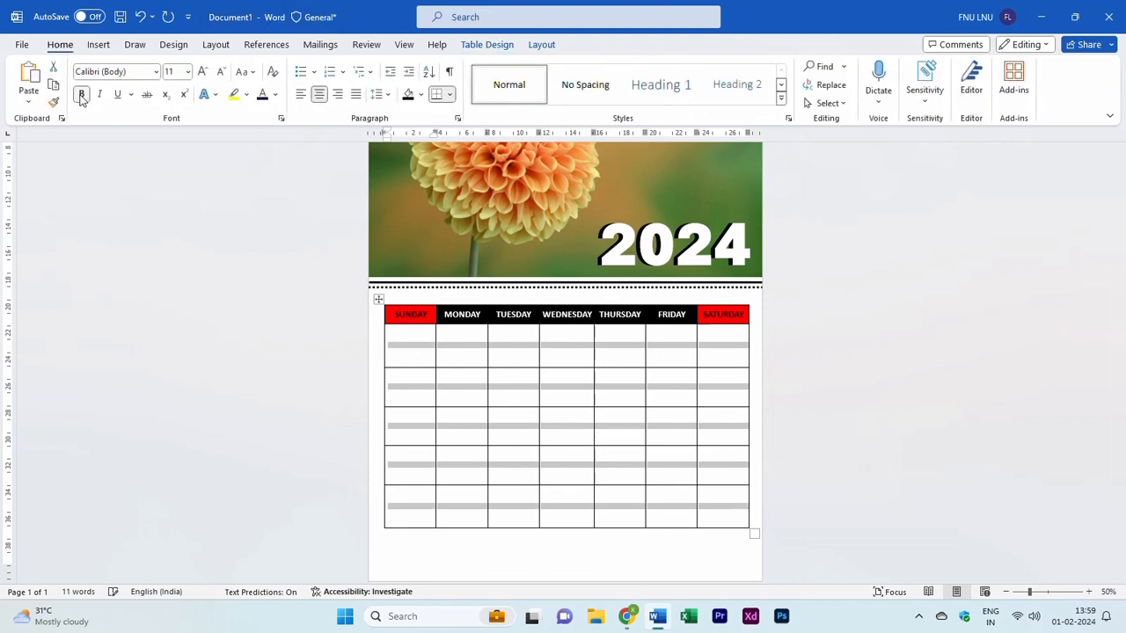
left_click(203, 72)
left_click(203, 72)
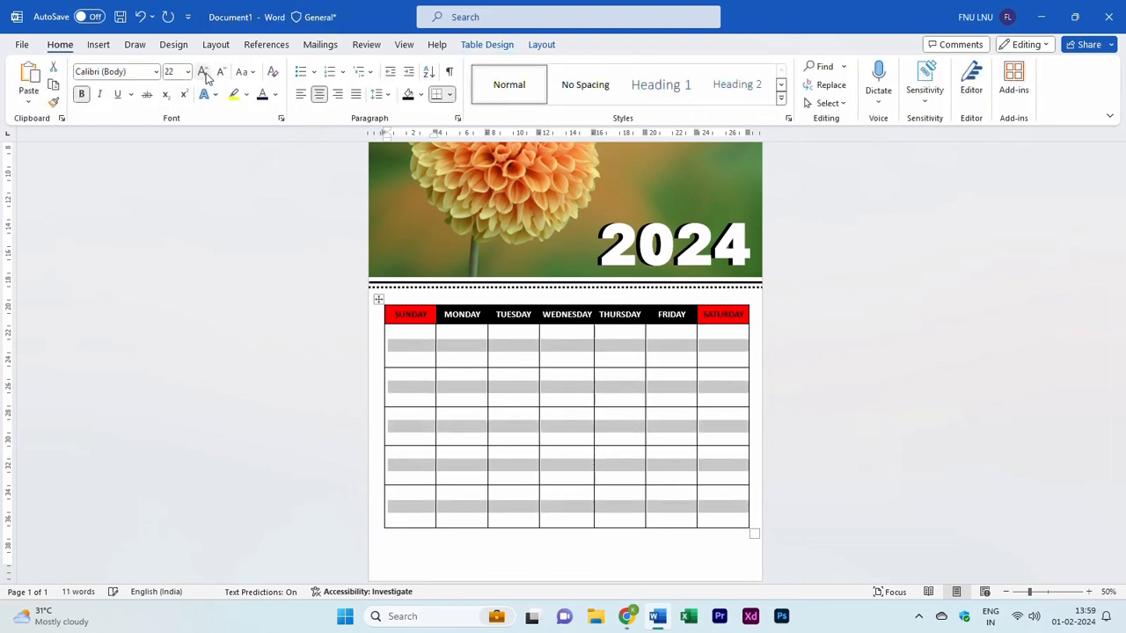
left_click(203, 73)
left_click(204, 74)
left_click(204, 74)
left_click(204, 74)
left_click(204, 74)
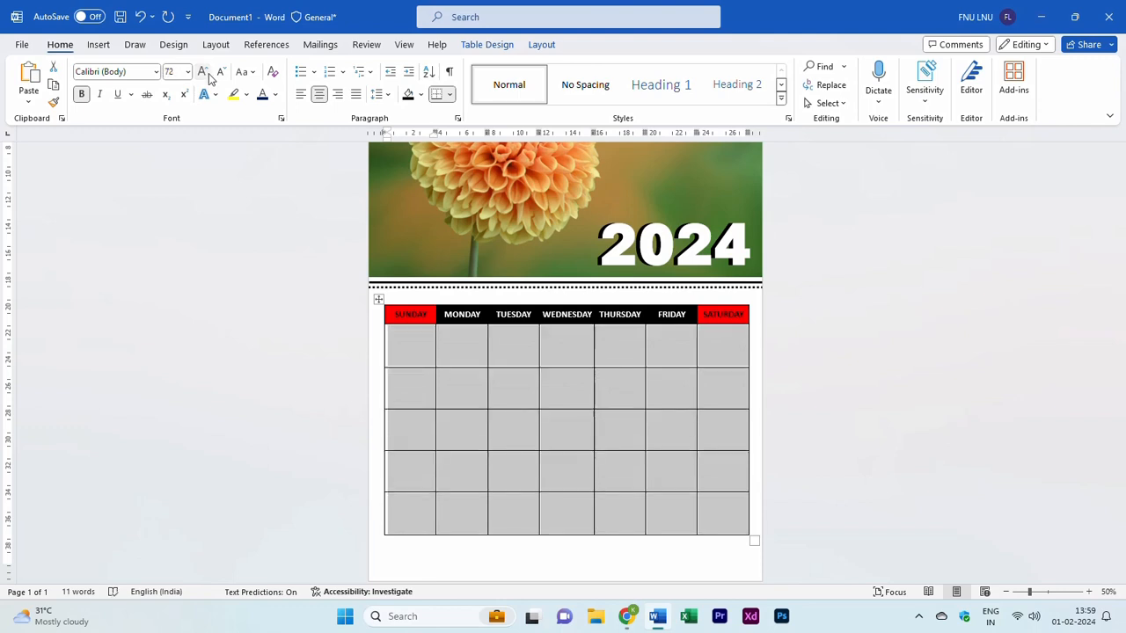
left_click(220, 72)
left_click(463, 353)
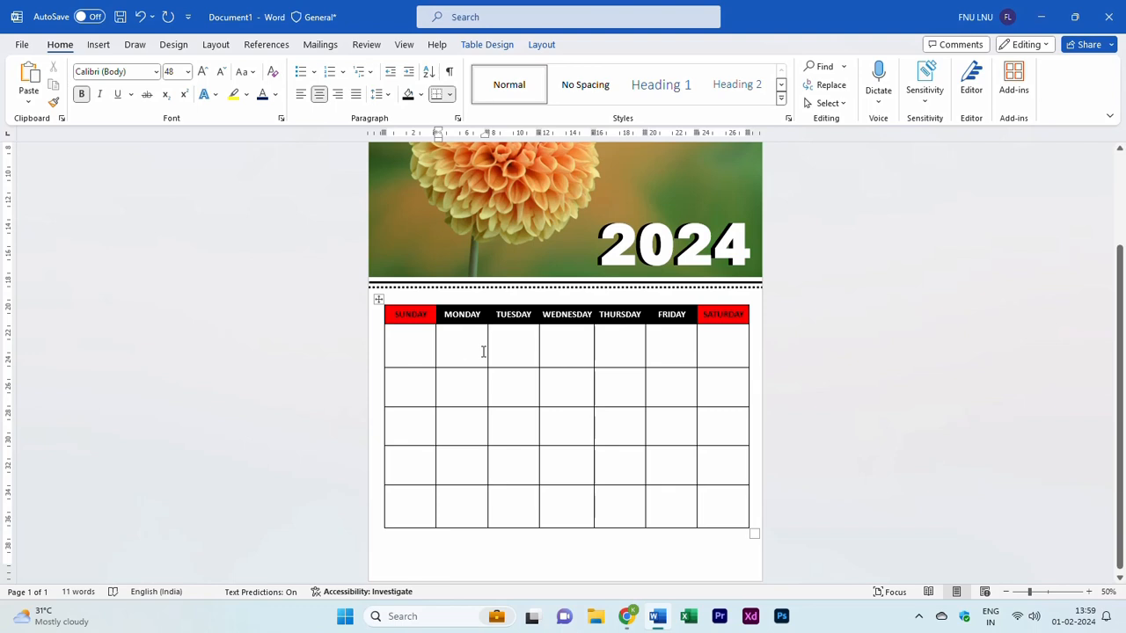
left_click(156, 71)
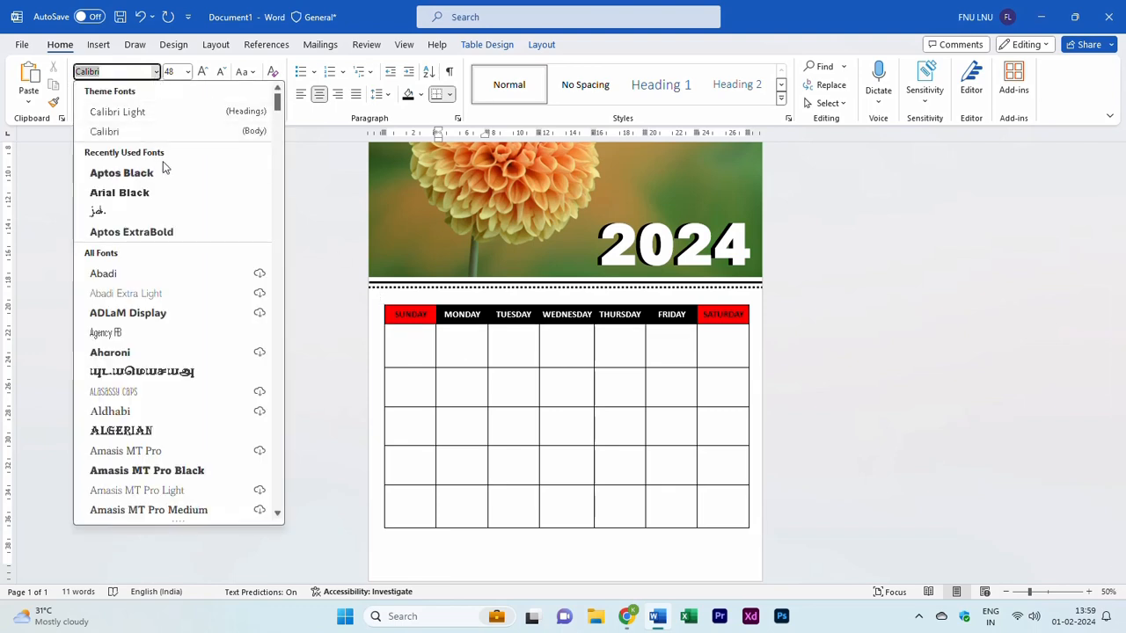
left_click(165, 192)
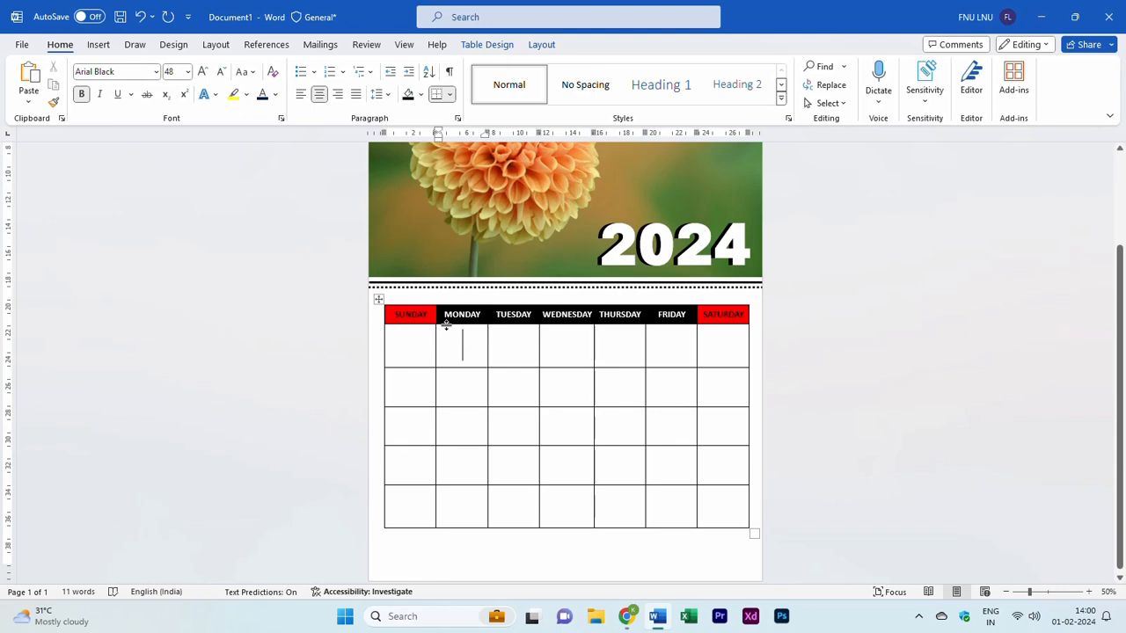
type("1")
key("Tab")
type("2")
key("Tab")
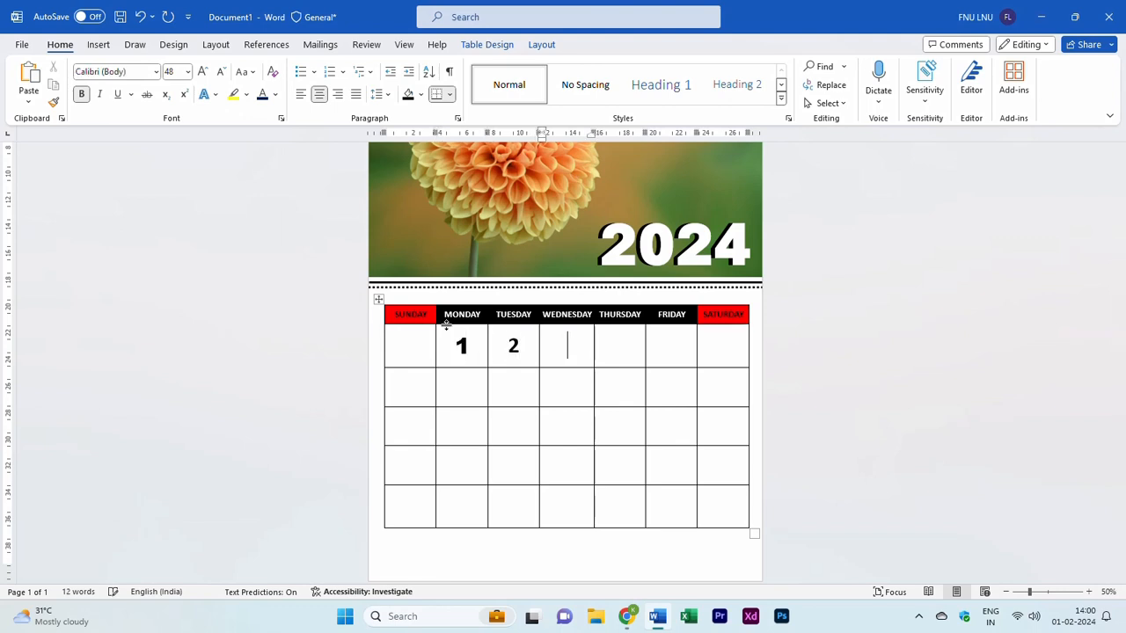
key("ctrl+z")
key("ctrl+z")
key("ctrl+z")
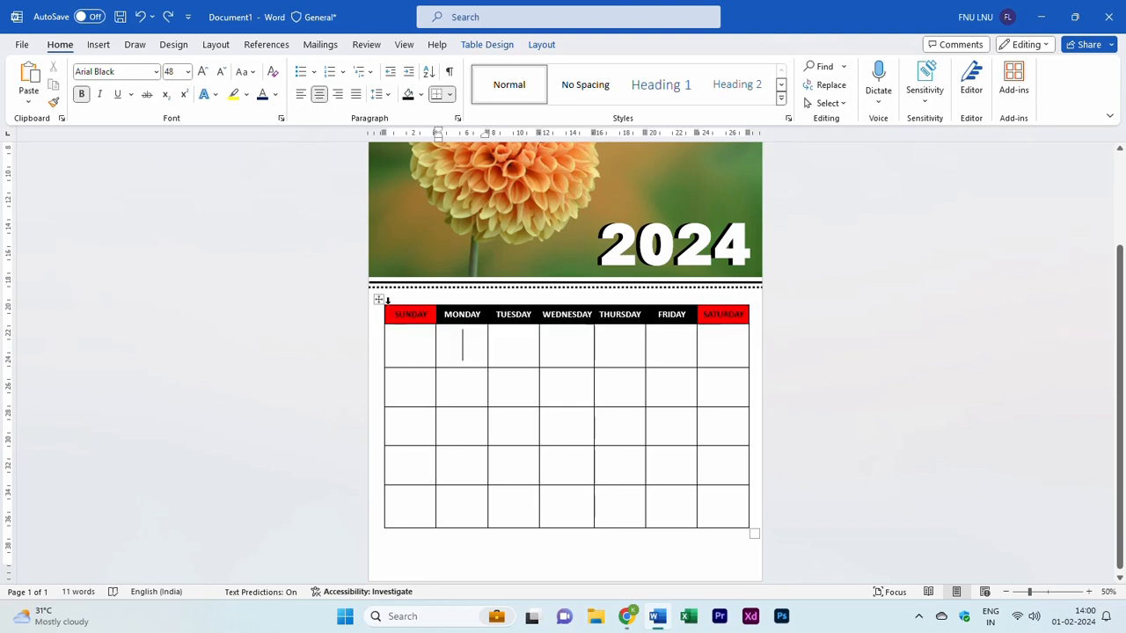
Set the font of all cells in the five date rows to Arial Black.
left_click_drag(412, 340, 731, 516)
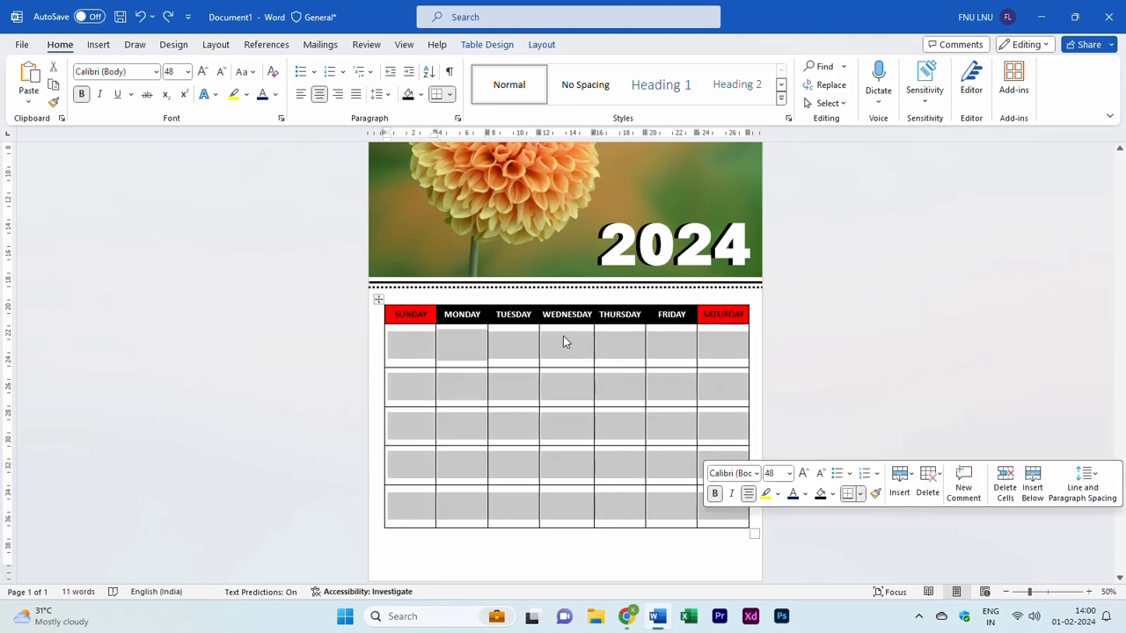
left_click(157, 72)
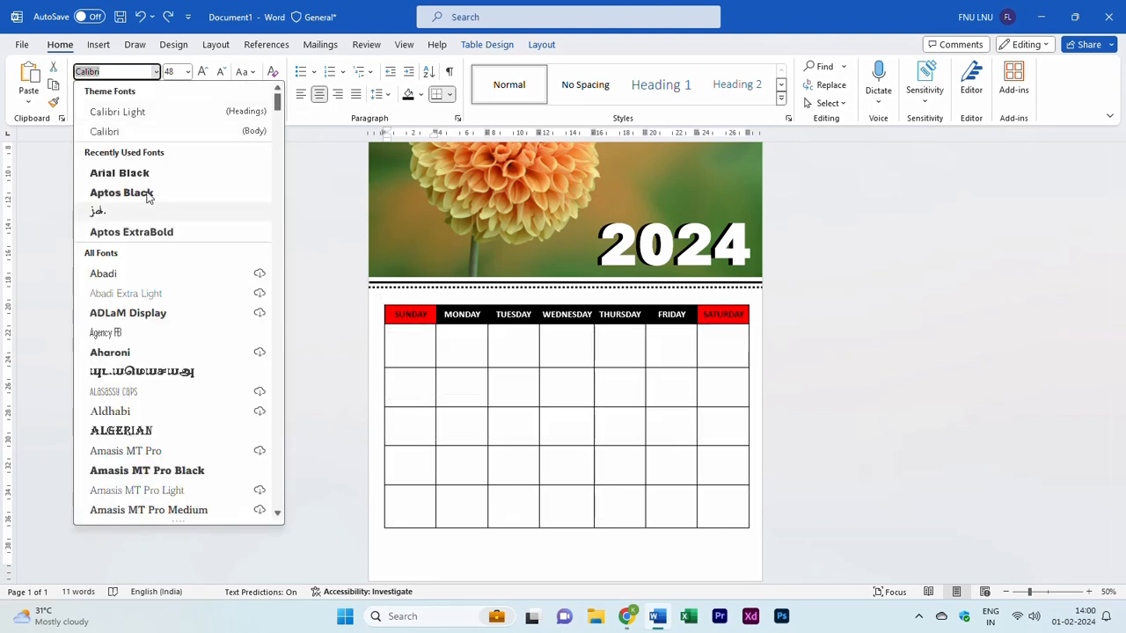
left_click(120, 173)
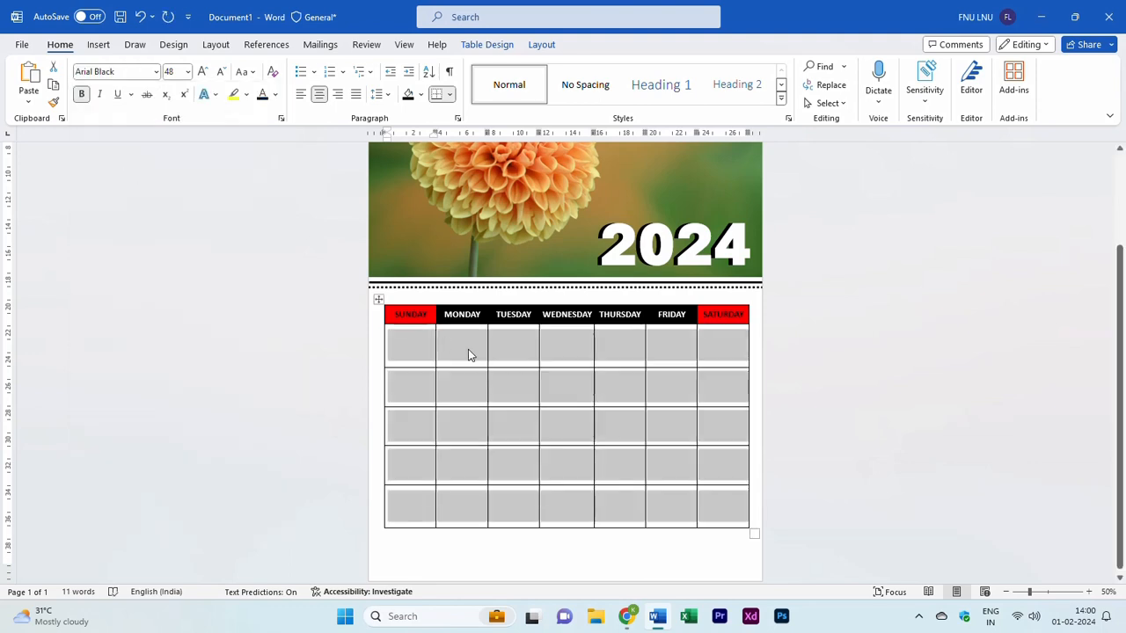
Fill the first date row with 1 to 6, starting under MONDAY and ending under SATURDAY.
left_click(468, 349)
type("1")
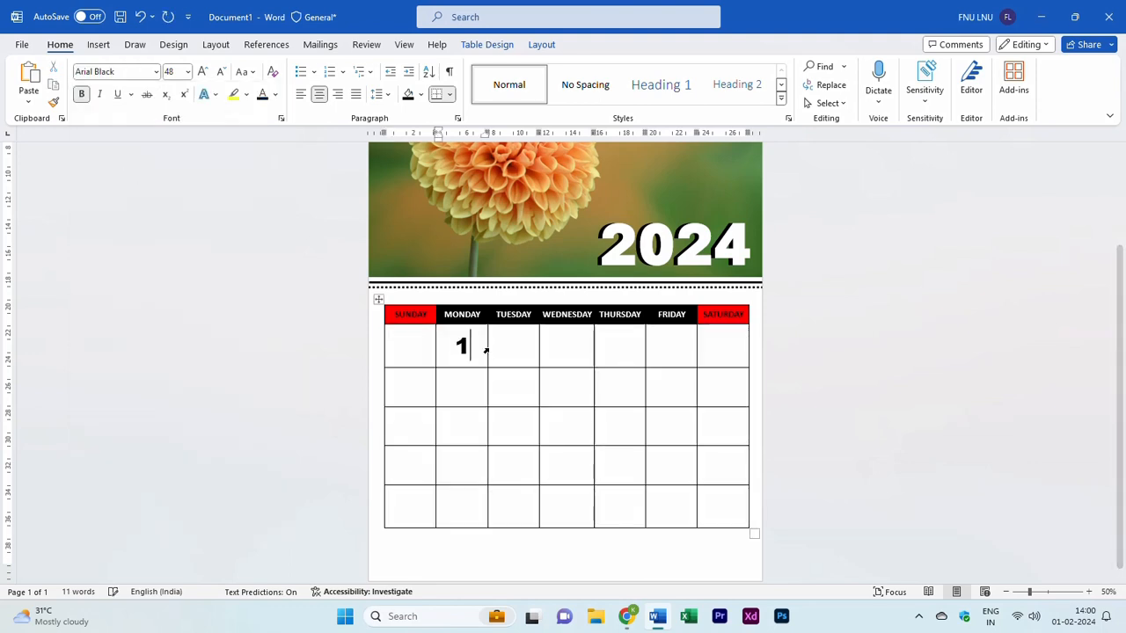
key("Tab")
type("2")
key("Tab")
type("3")
key("Tab")
type("4")
key("Tab")
type("5")
key("Tab")
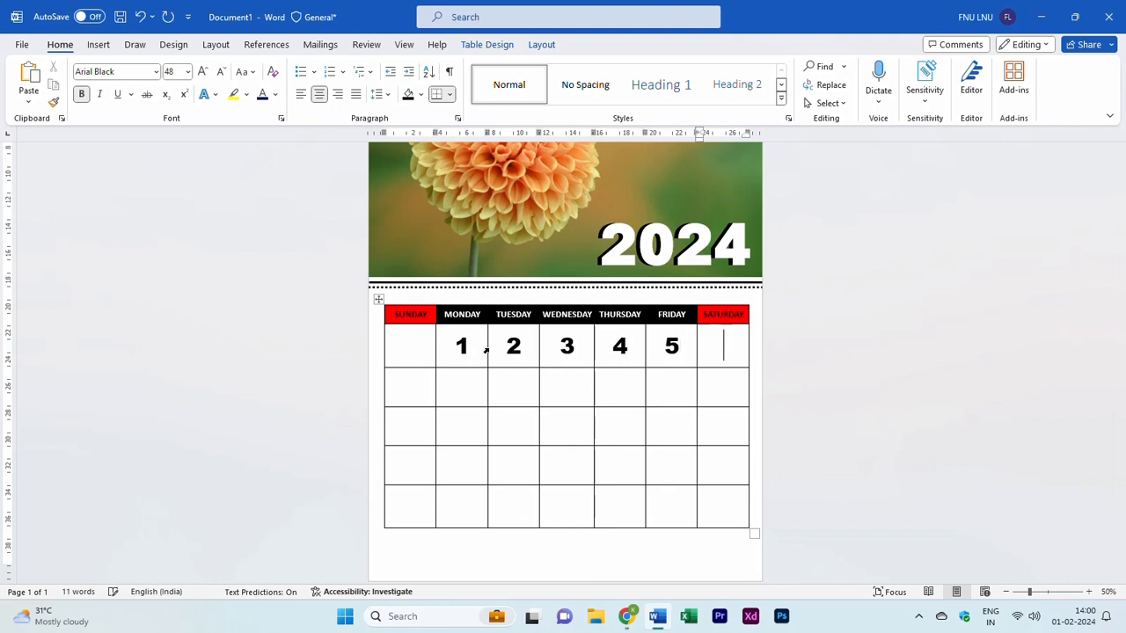
type("6")
Fill the second date row with 7 to 13, from SUNDAY to SATURDAY.
key("Tab")
type("7")
key("Tab")
type("8")
key("Tab")
type("9")
key("Tab")
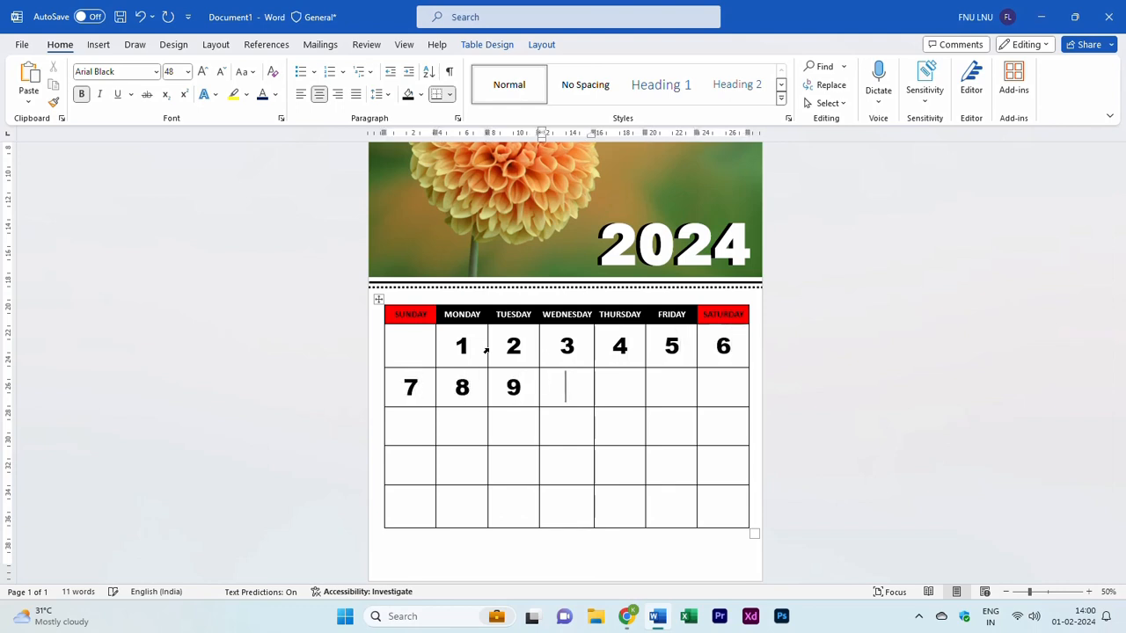
type("10")
key("Tab")
type("11")
key("Tab")
type("12")
key("Tab")
type("13")
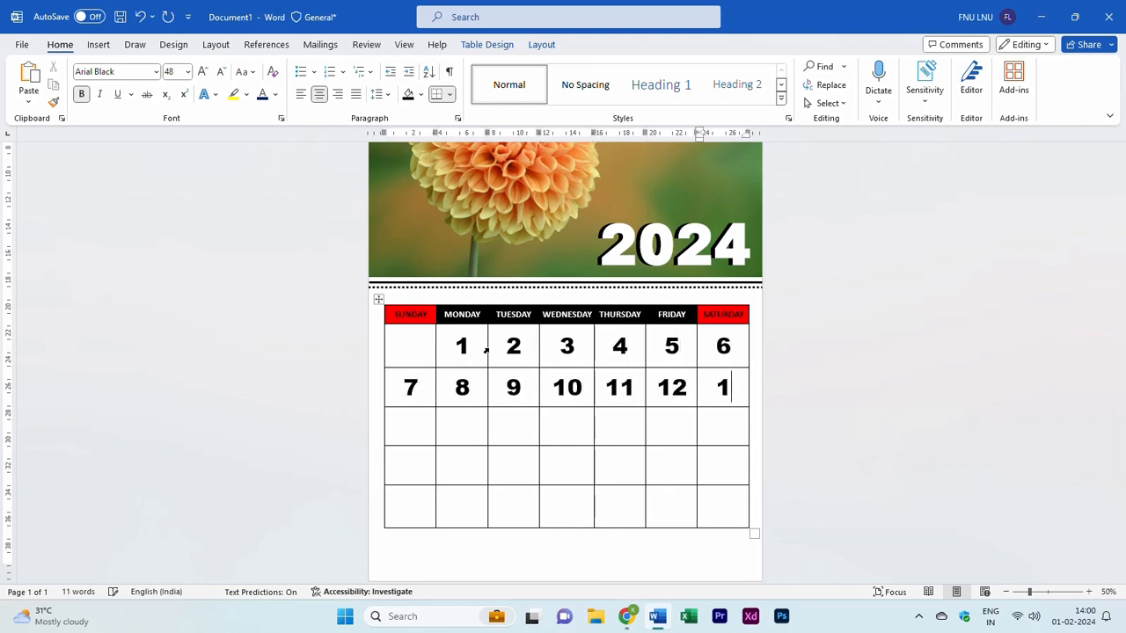
Fill the third date row with 14 to 20, from SUNDAY to SATURDAY.
key("Tab")
type("14")
key("Tab")
type("15")
key("Tab")
type("16")
key("Tab")
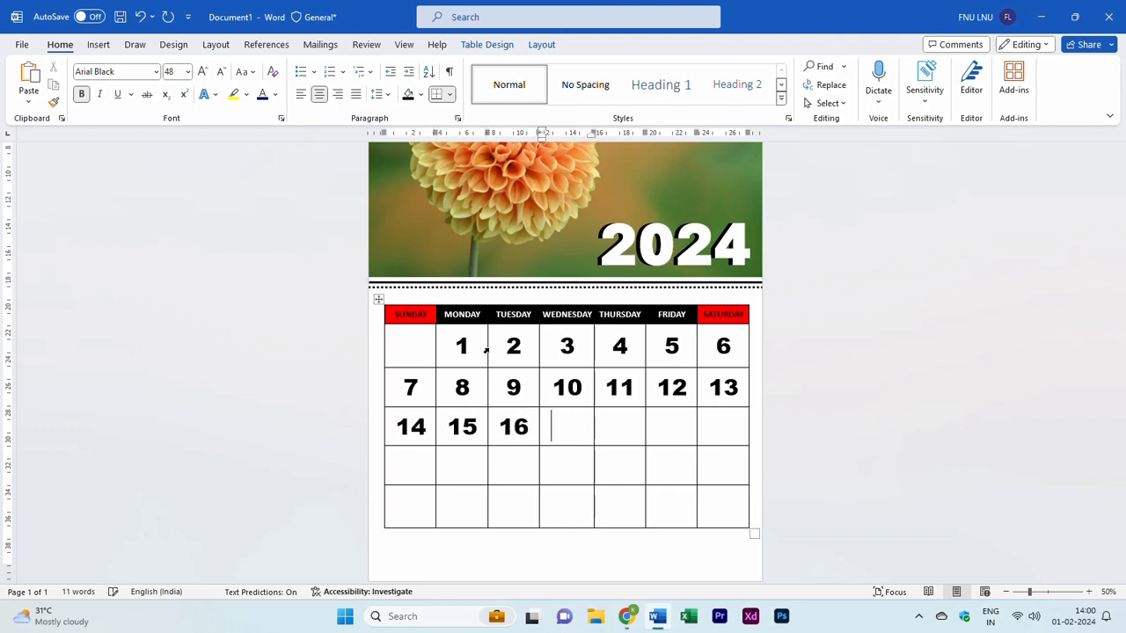
type("17")
key("Tab")
type("18")
key("Tab")
type("19")
key("Tab")
type("2")
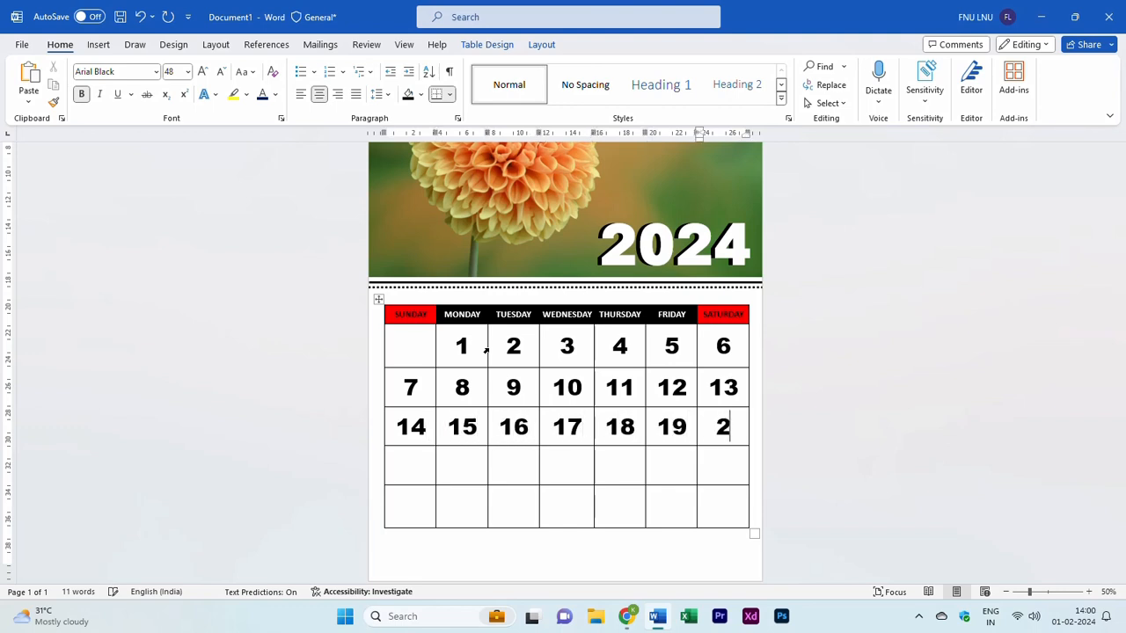
type("0")
Fill the fourth date row with 21 to 27, from SUNDAY to SATURDAY.
key("Tab")
type("21\t22\t23")
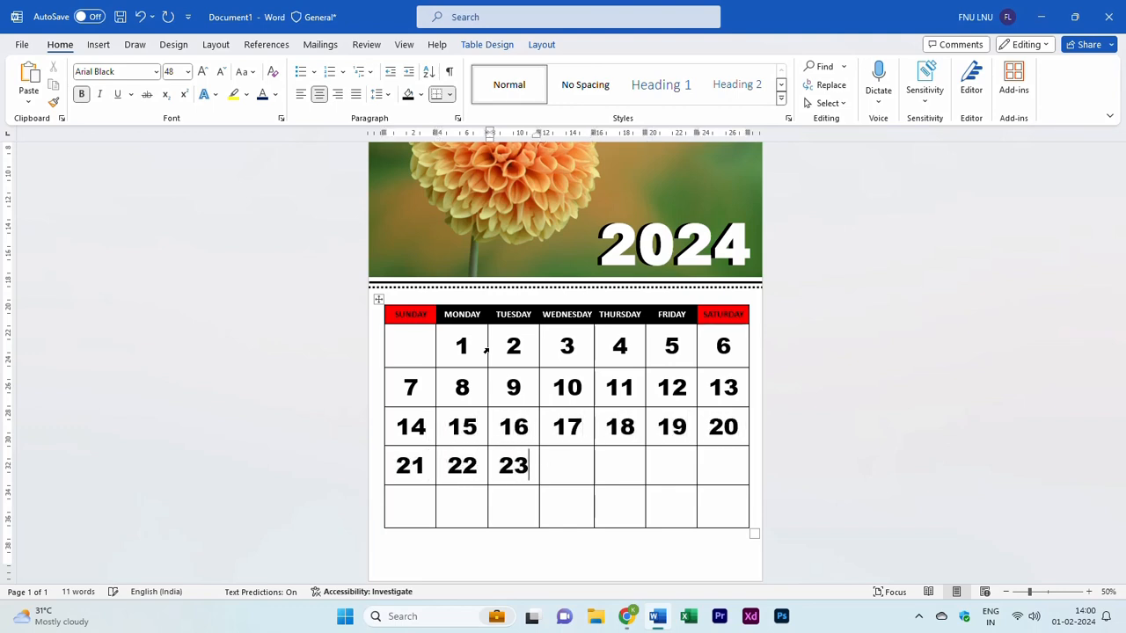
key("Tab")
type("24")
key("Tab")
type("25")
key("Tab")
type("26")
key("Tab")
type("2")
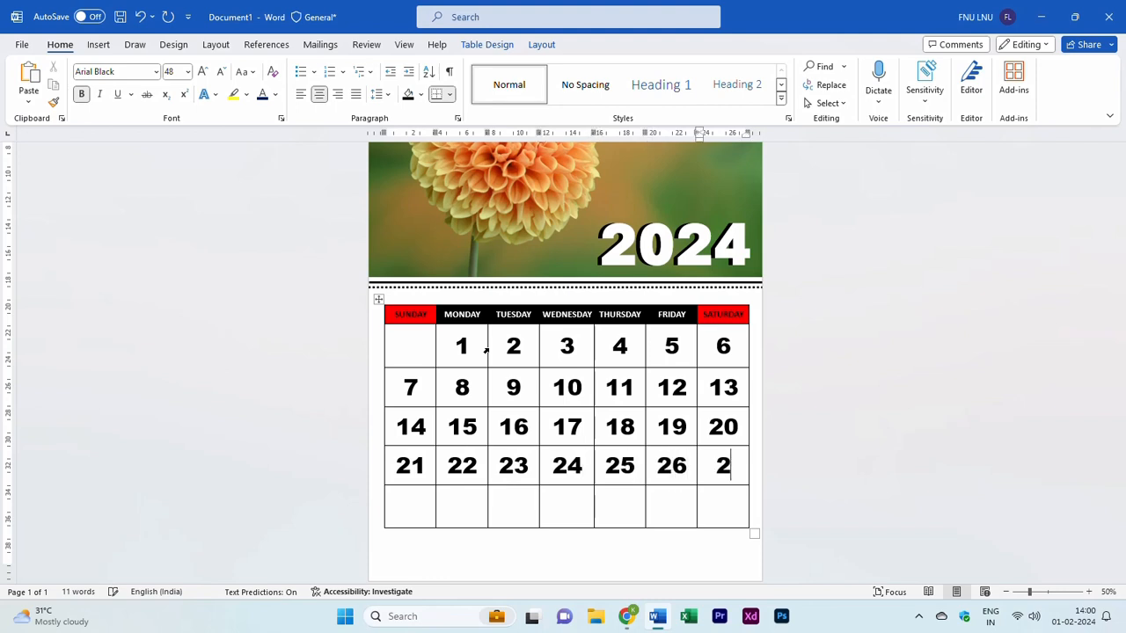
type("7")
Fill the last date row with 28 to 31, from SUNDAY to WEDNESDAY.
key("Tab")
type("28")
key("Tab")
type("29")
key("Tab")
type("30")
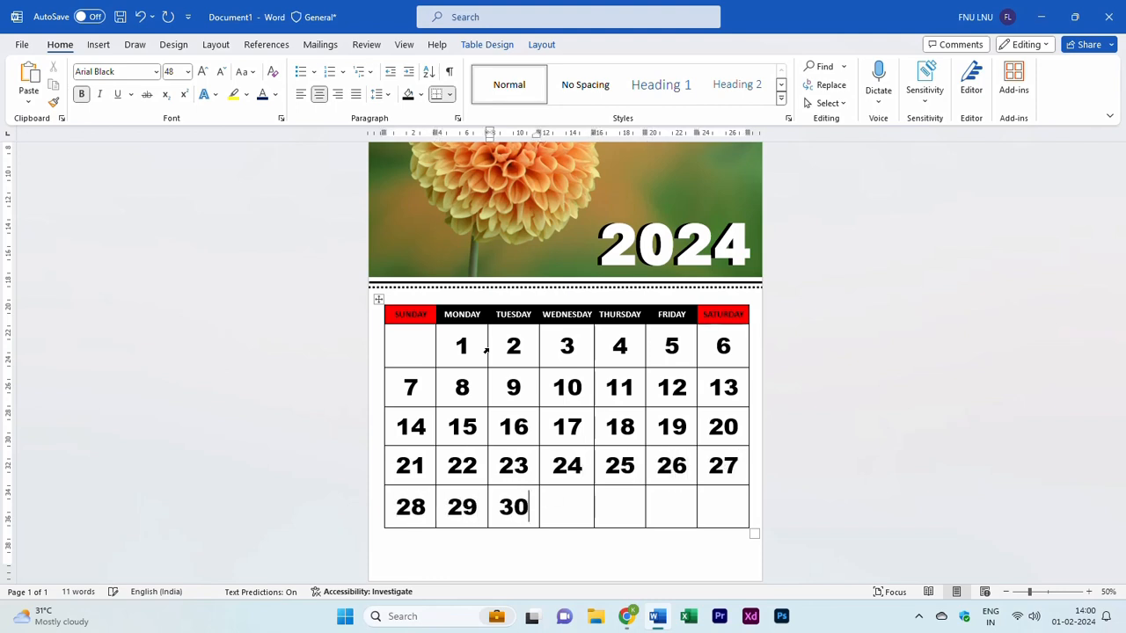
key("Tab")
type("31")
key("Tab")
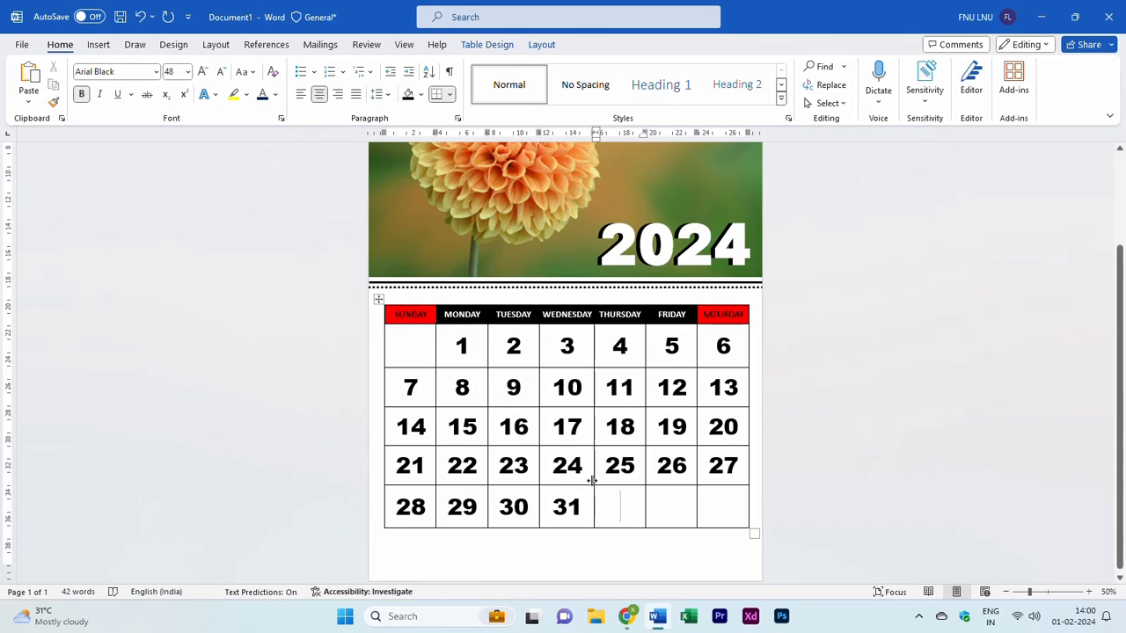
Enlarge the calendar table slightly and increase the weekday header row's font size to 22.
left_click_drag(753, 534, 753, 545)
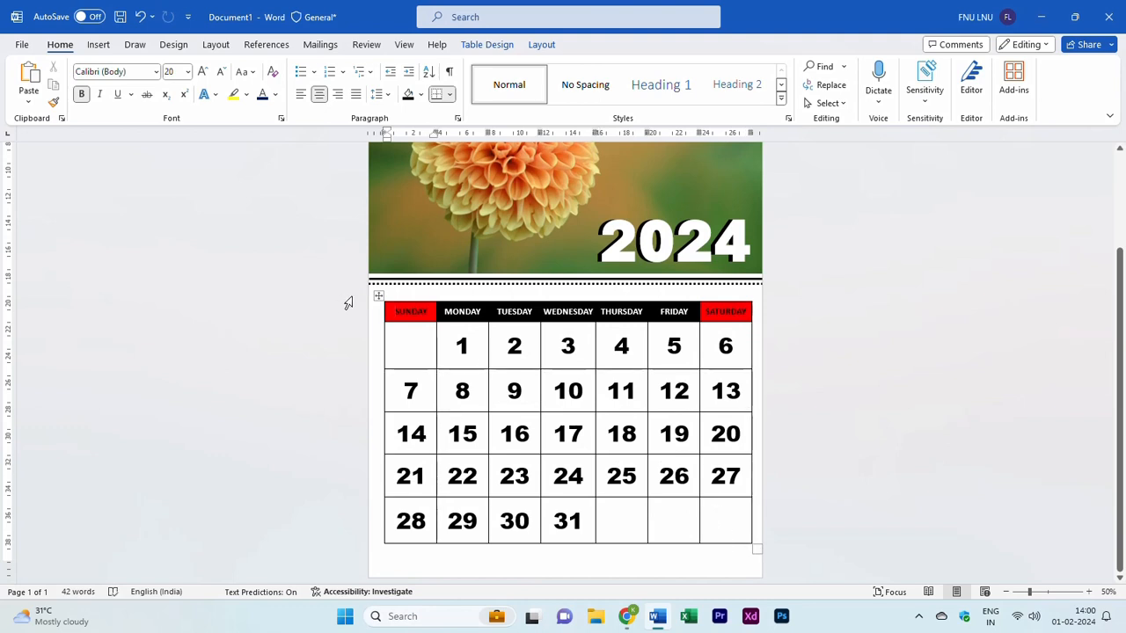
left_click_drag(392, 311, 722, 314)
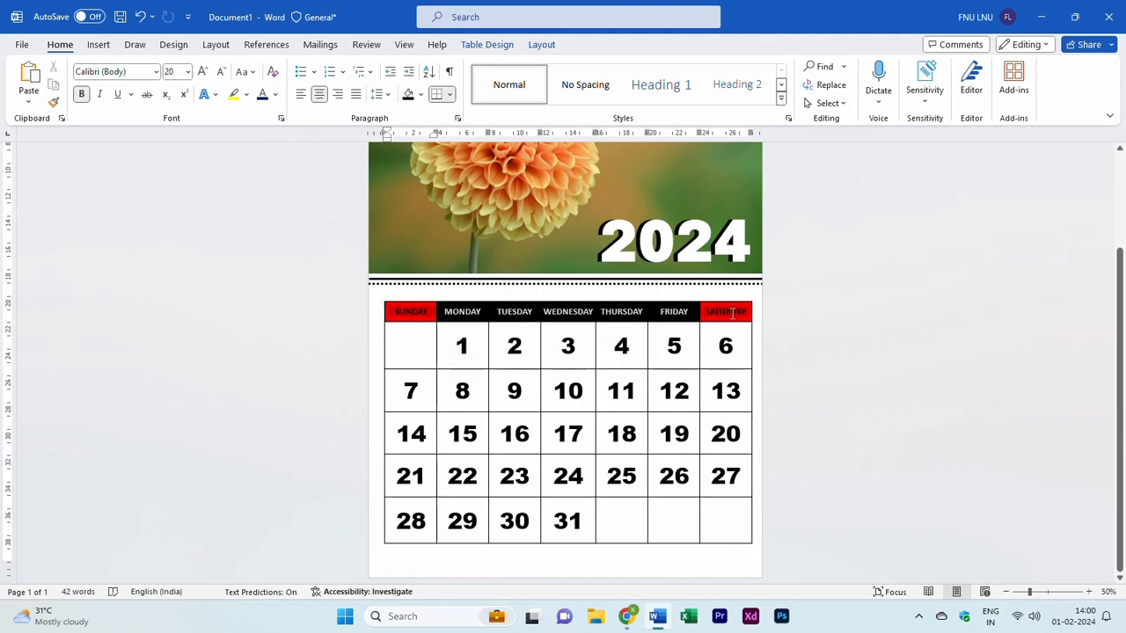
left_click(203, 73)
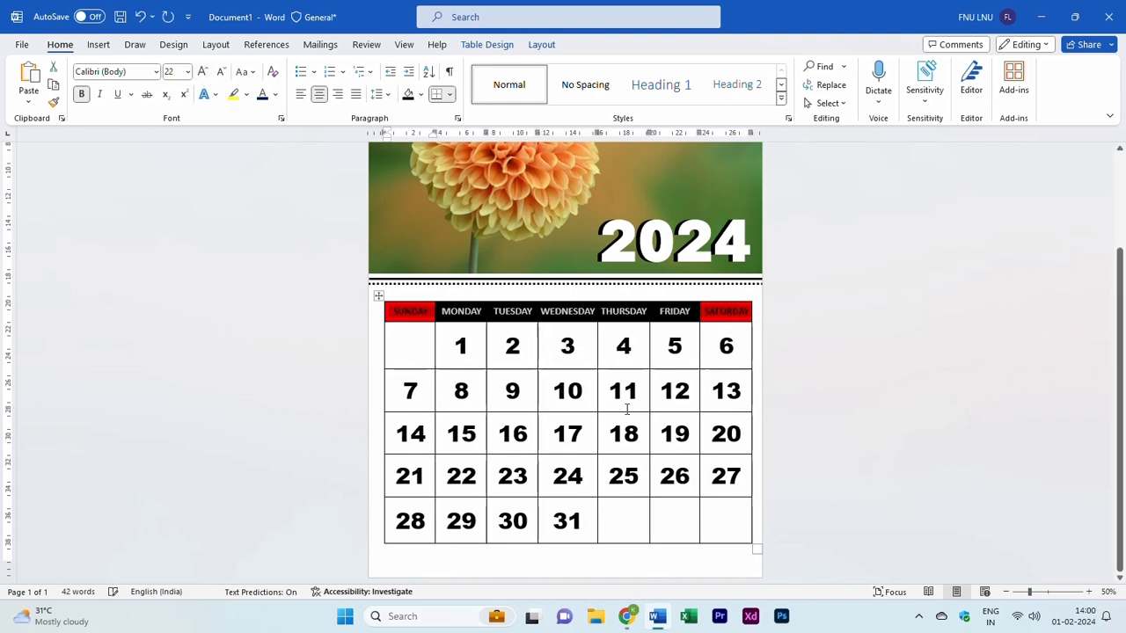
left_click(858, 485)
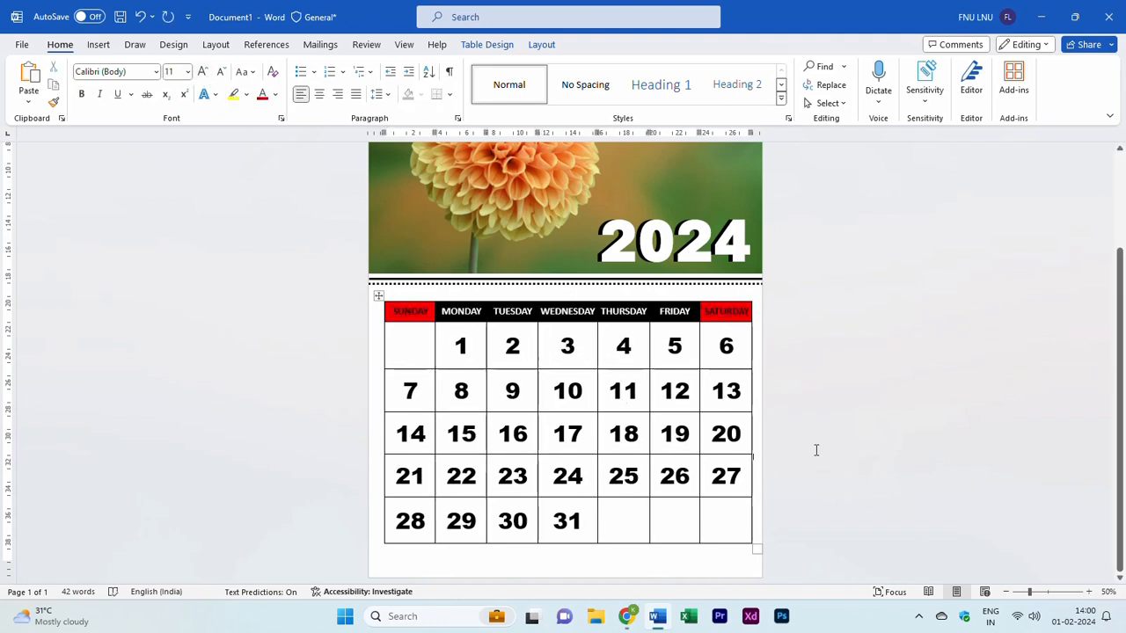
Color the SATURDAY dates 6, 13, 20 and 27 red.
left_click_drag(717, 342, 736, 490)
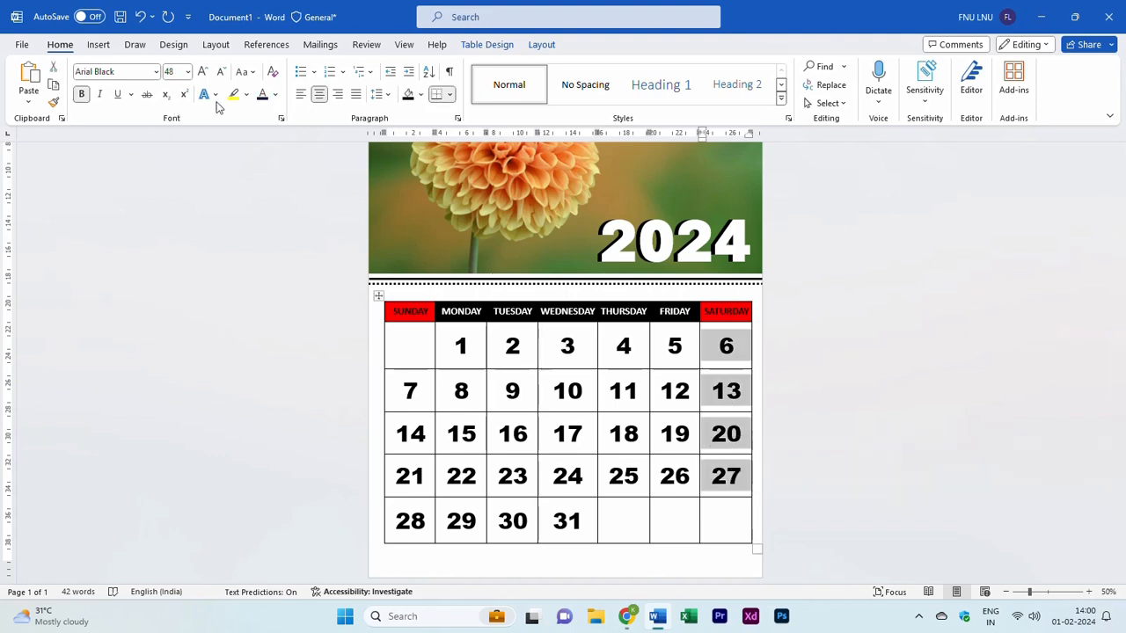
left_click(276, 94)
left_click(273, 280)
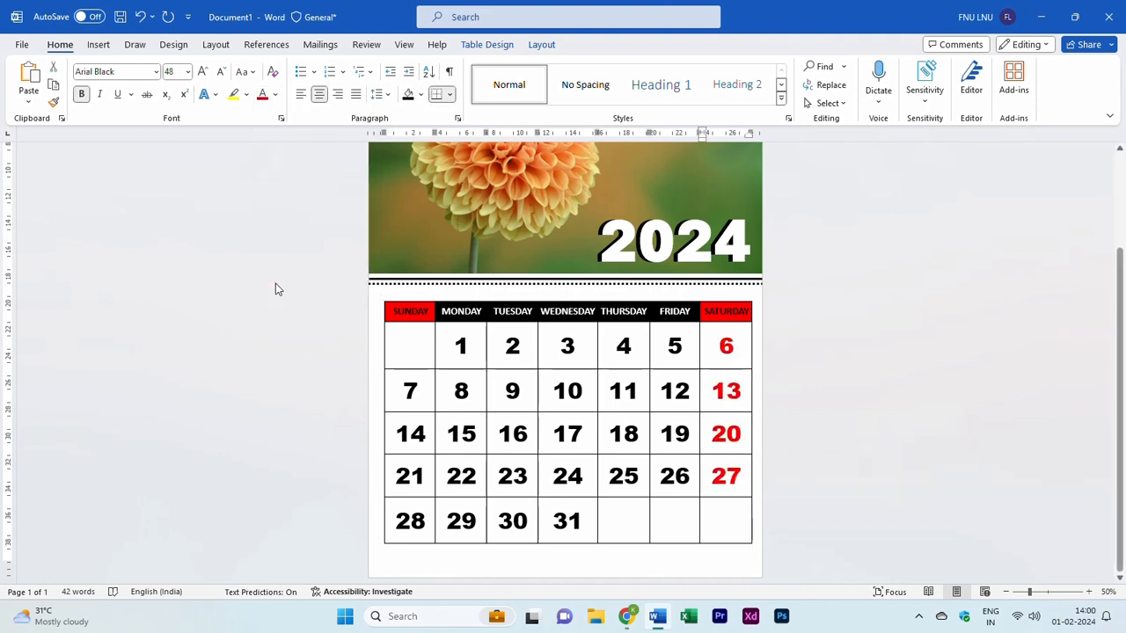
Color the SUNDAY dates 7, 14, 21 and 28 red.
left_click(786, 482)
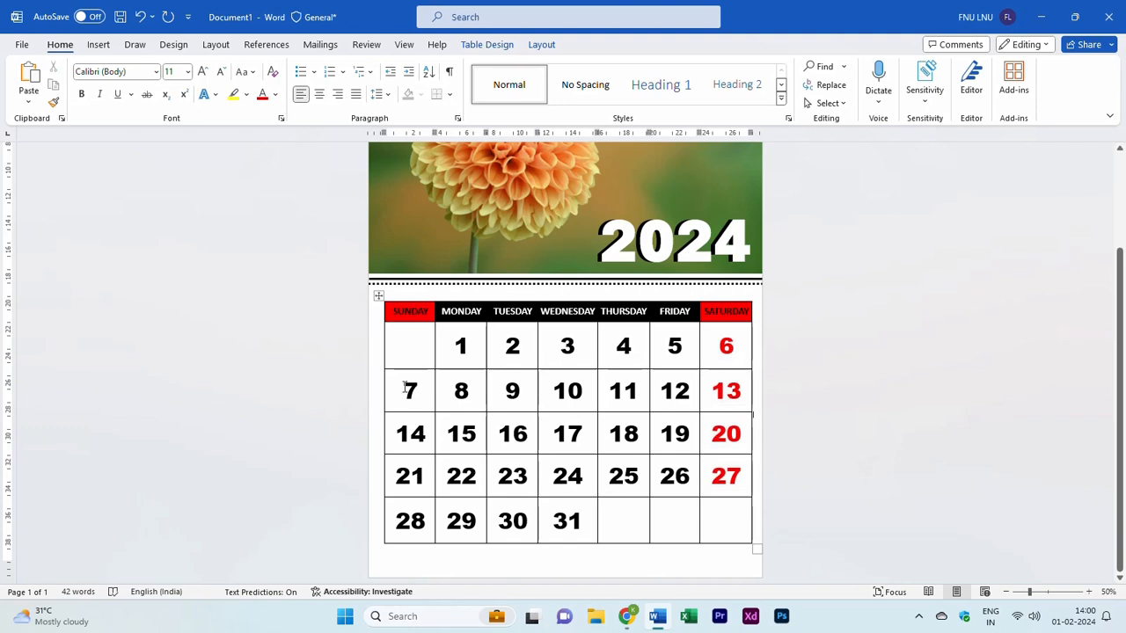
left_click_drag(403, 389, 410, 521)
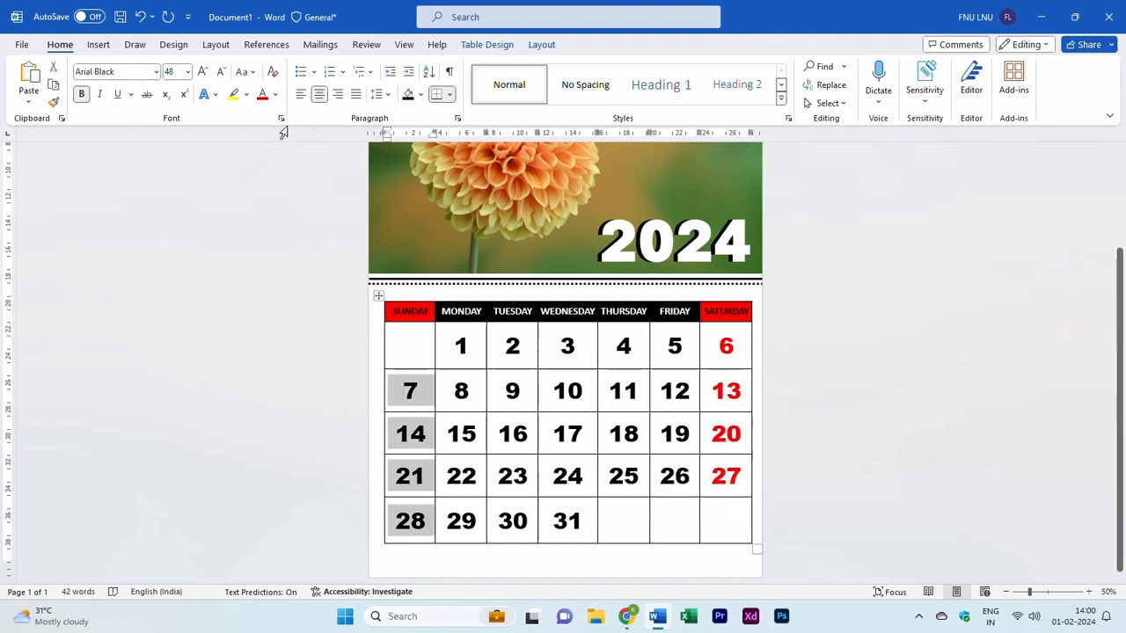
left_click(266, 97)
left_click(878, 409)
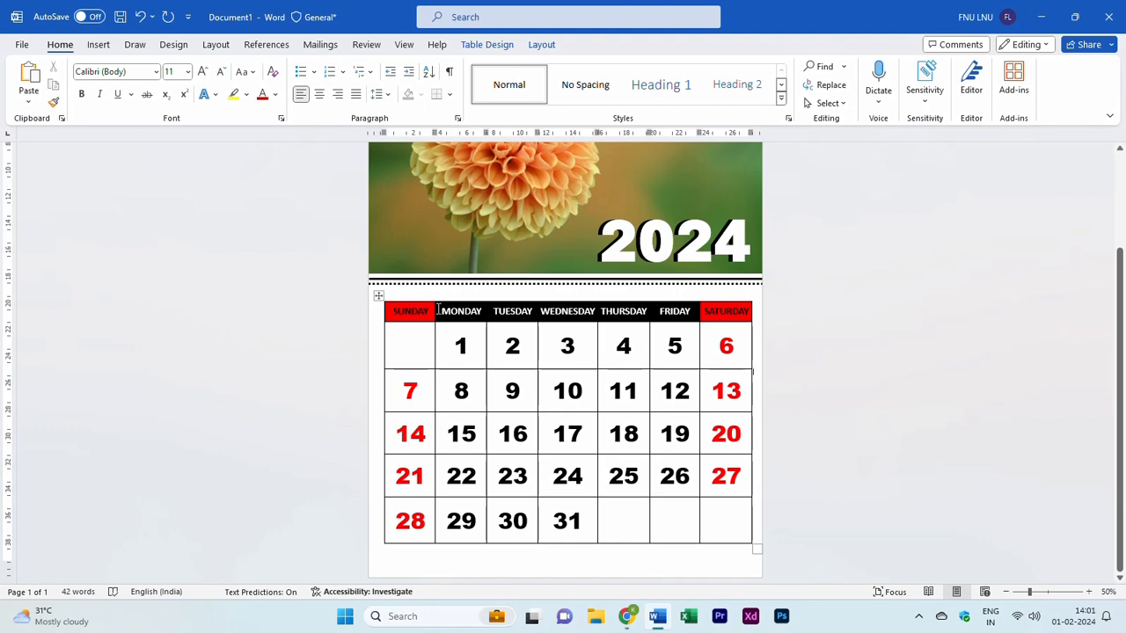
Add blank lines above the calendar table to move it down and make room for a month heading.
left_click(398, 290)
key("Return")
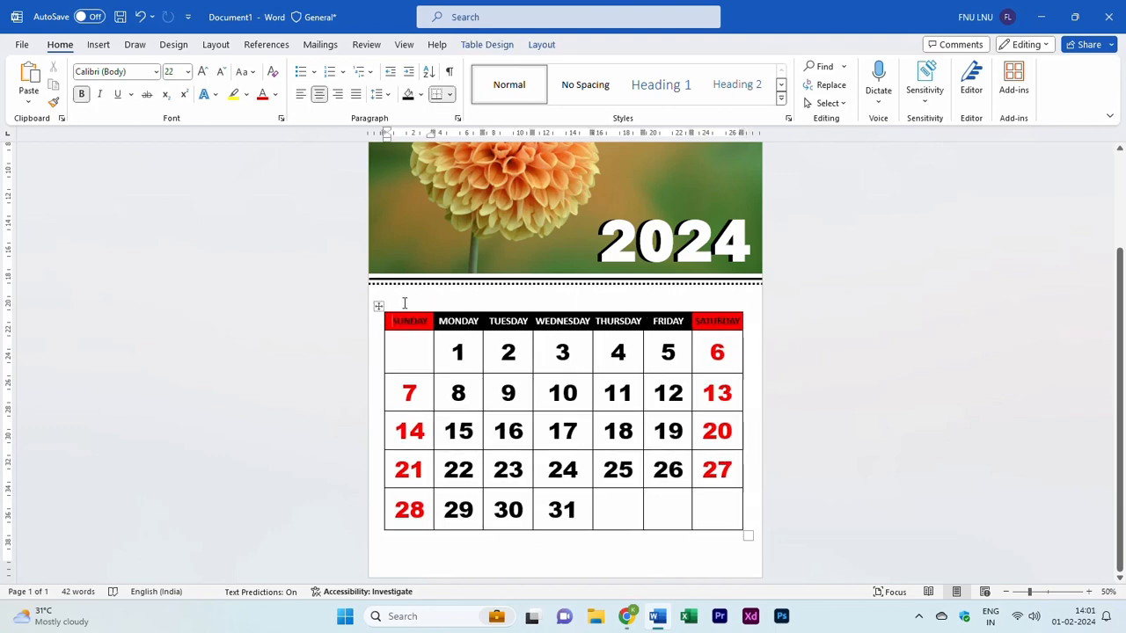
key("Return")
key("Return")
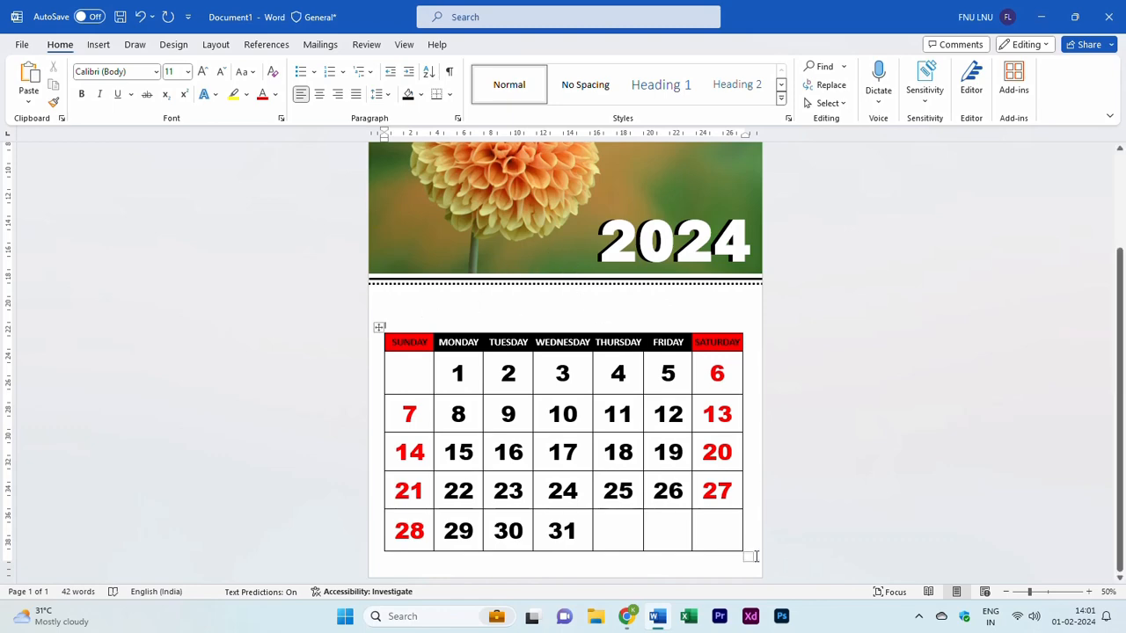
left_click_drag(754, 556, 471, 311)
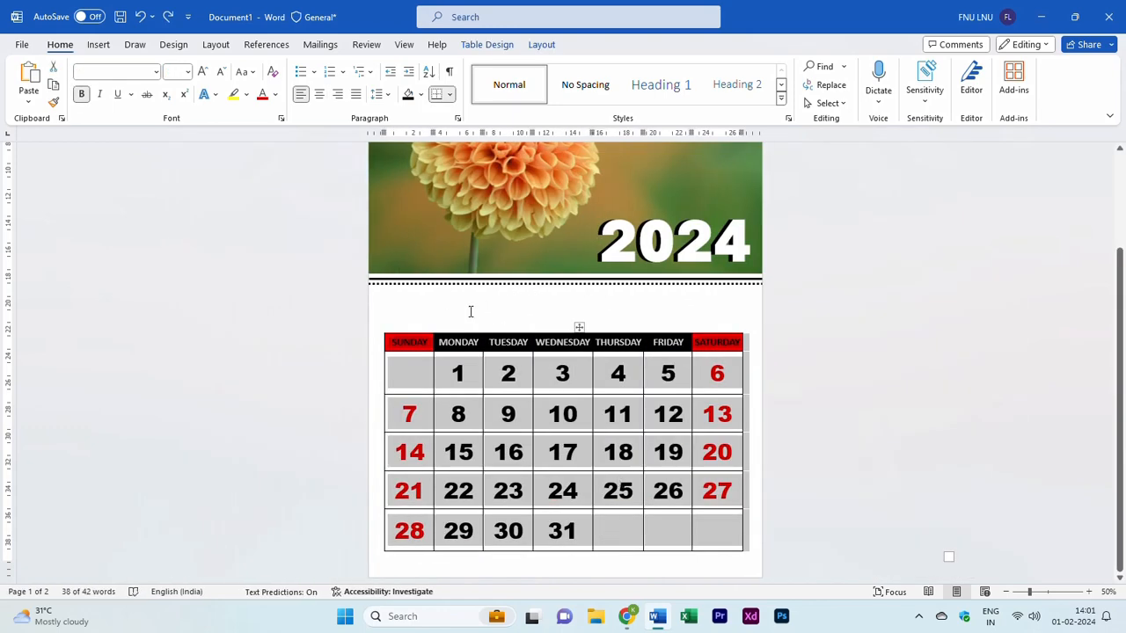
left_click(471, 311)
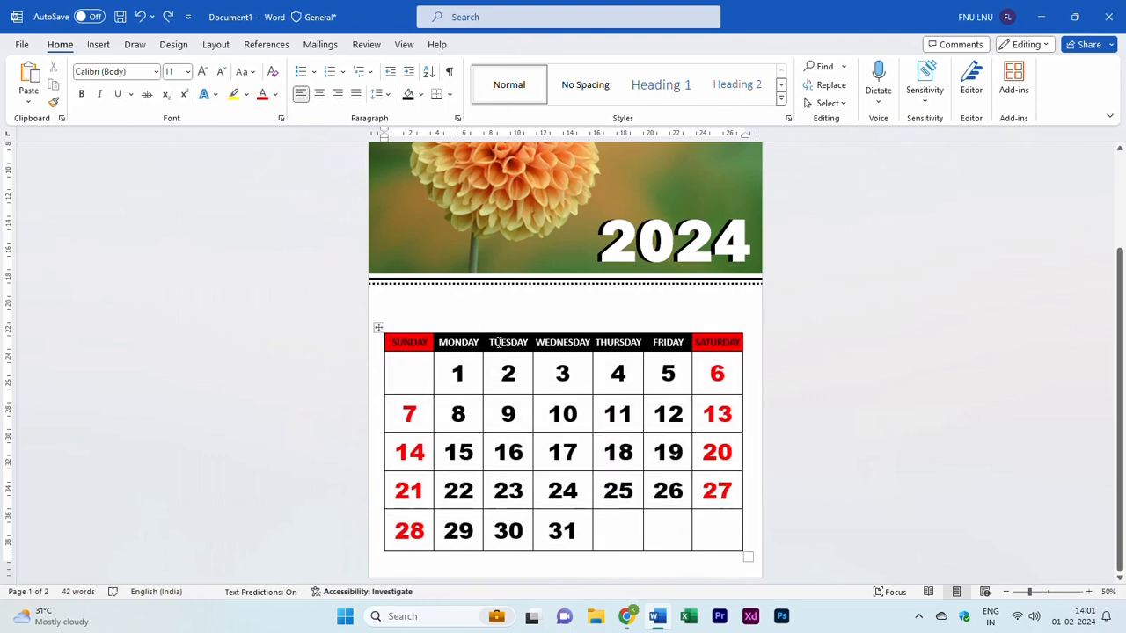
Duplicate the large 2024 text box, place it above the SUNDAY end of the table, widen it and change its text to JANUARY.
left_click(701, 231)
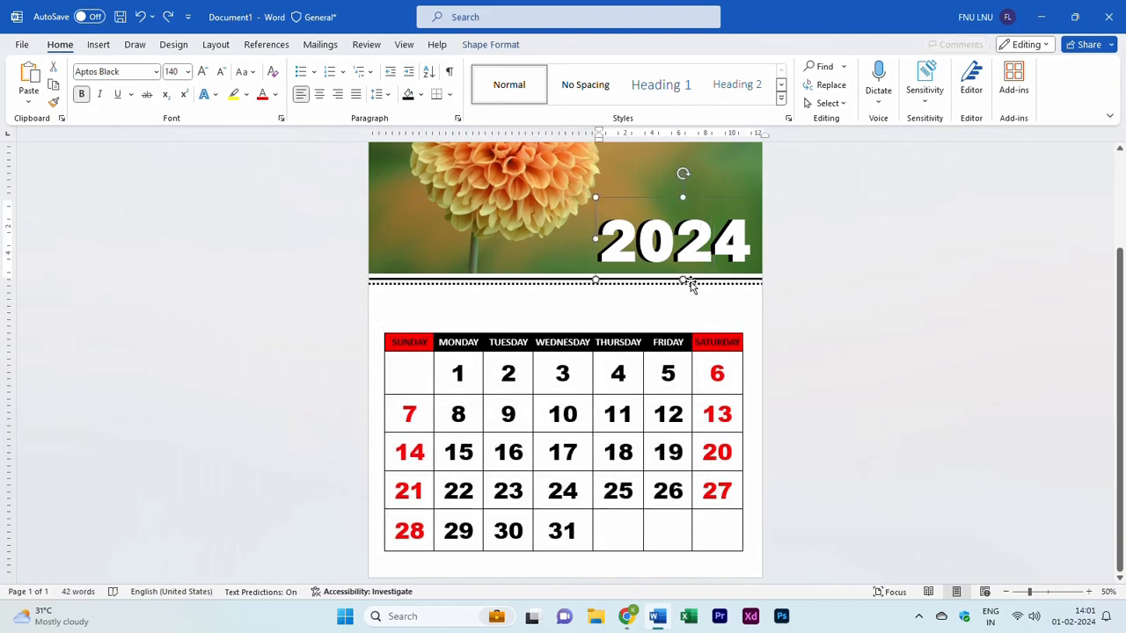
key("ctrl+v")
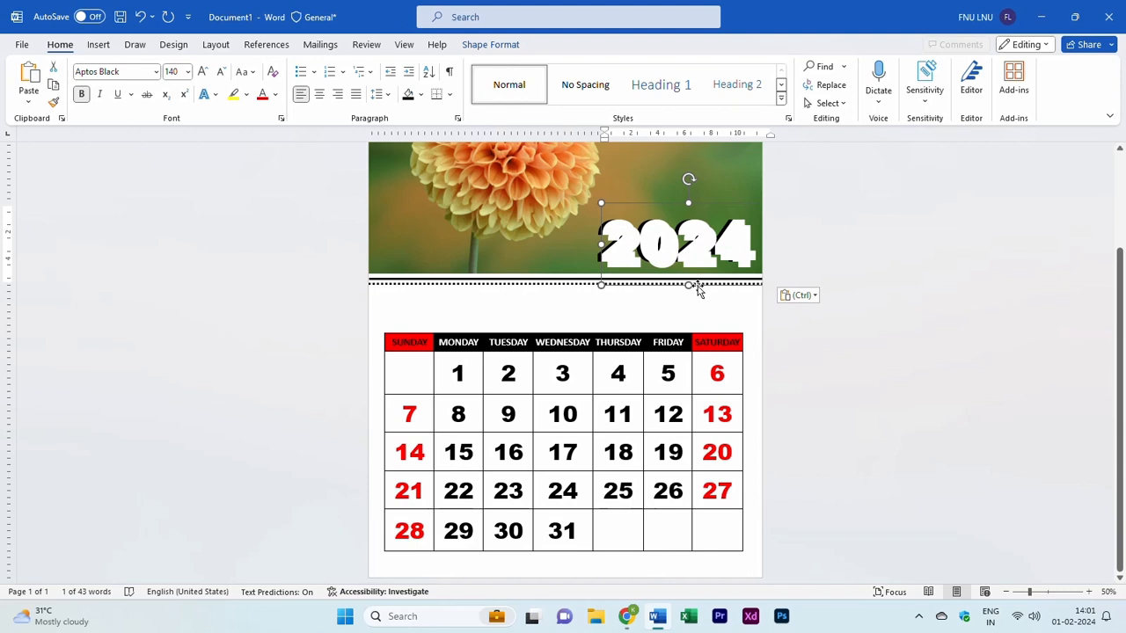
left_click_drag(698, 291, 480, 352)
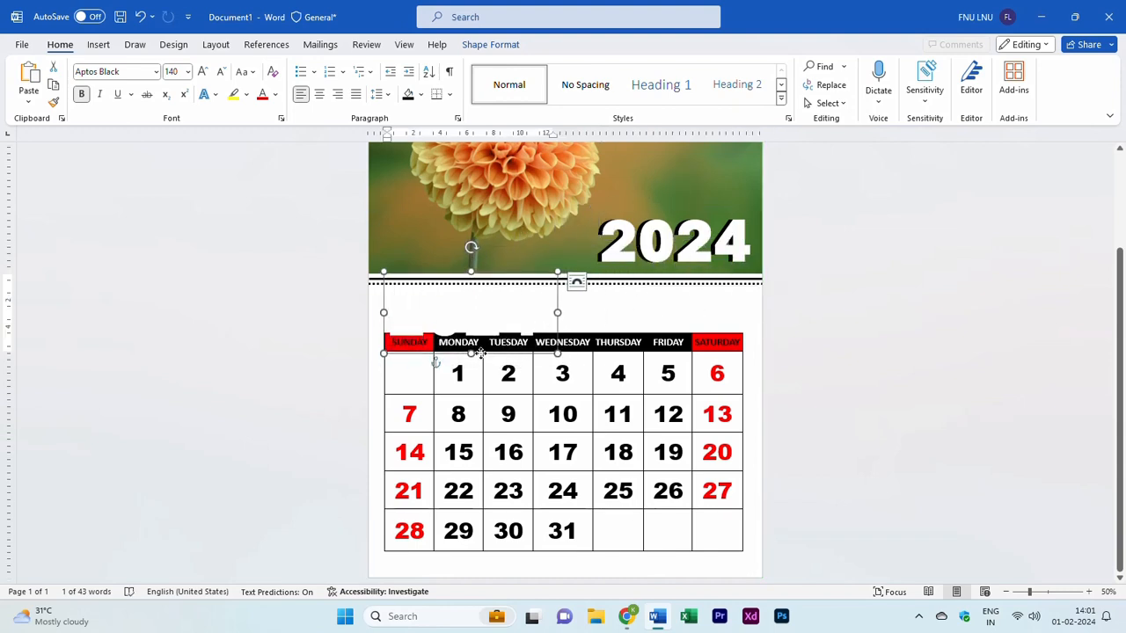
double_click(541, 310)
left_click_drag(557, 312, 624, 313)
left_click(555, 323)
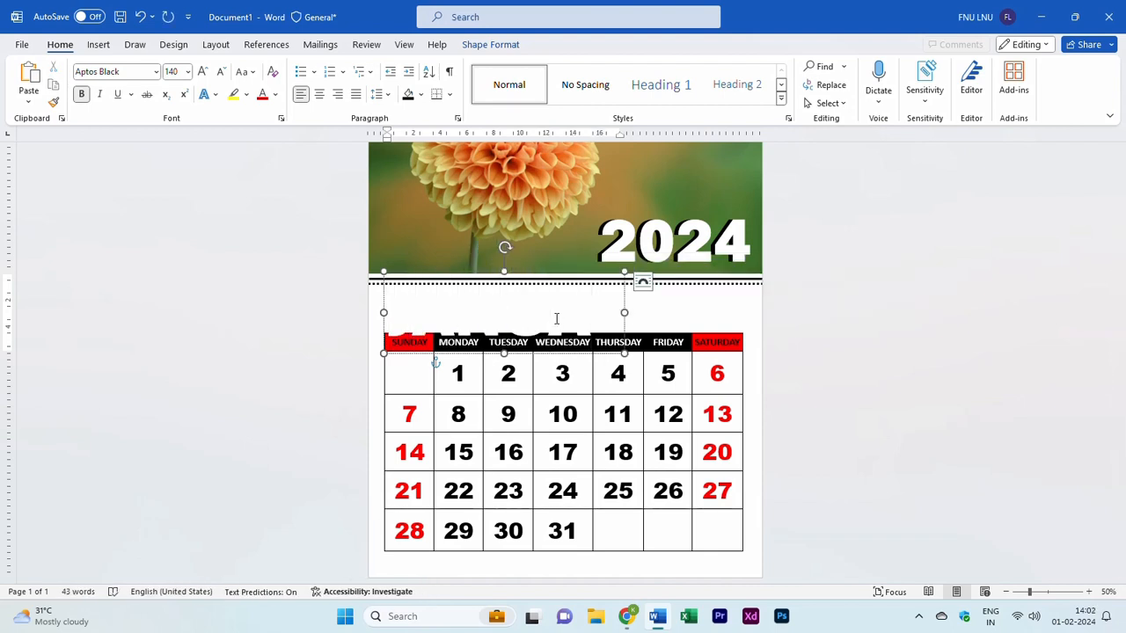
Color the JANUARY heading black and reduce its font size to 100.
double_click(573, 308)
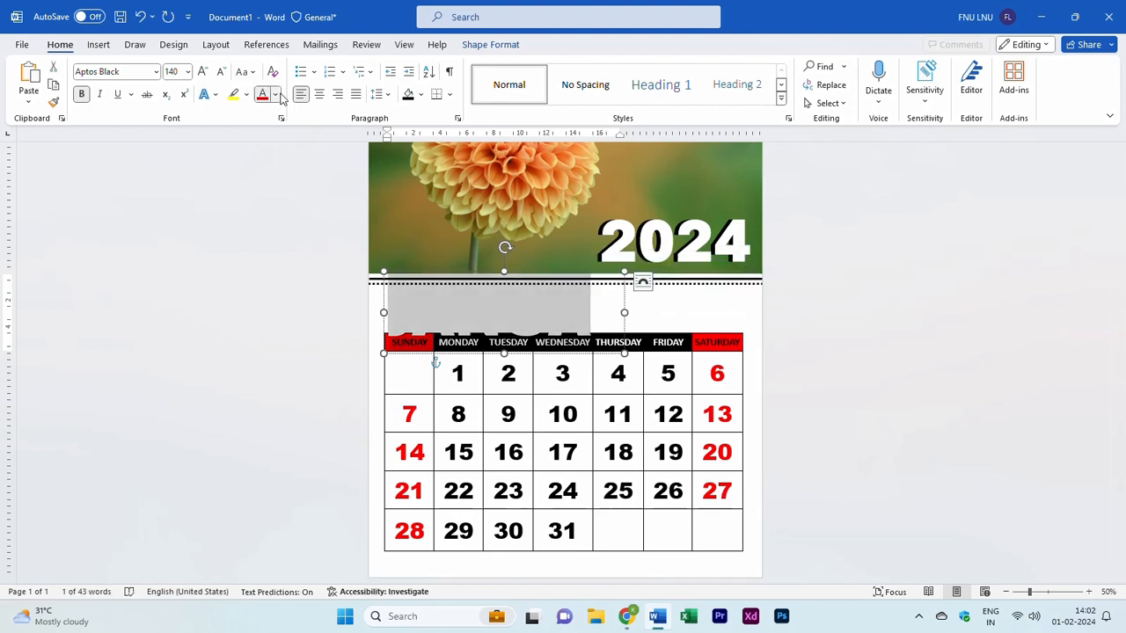
left_click(276, 94)
left_click(293, 143)
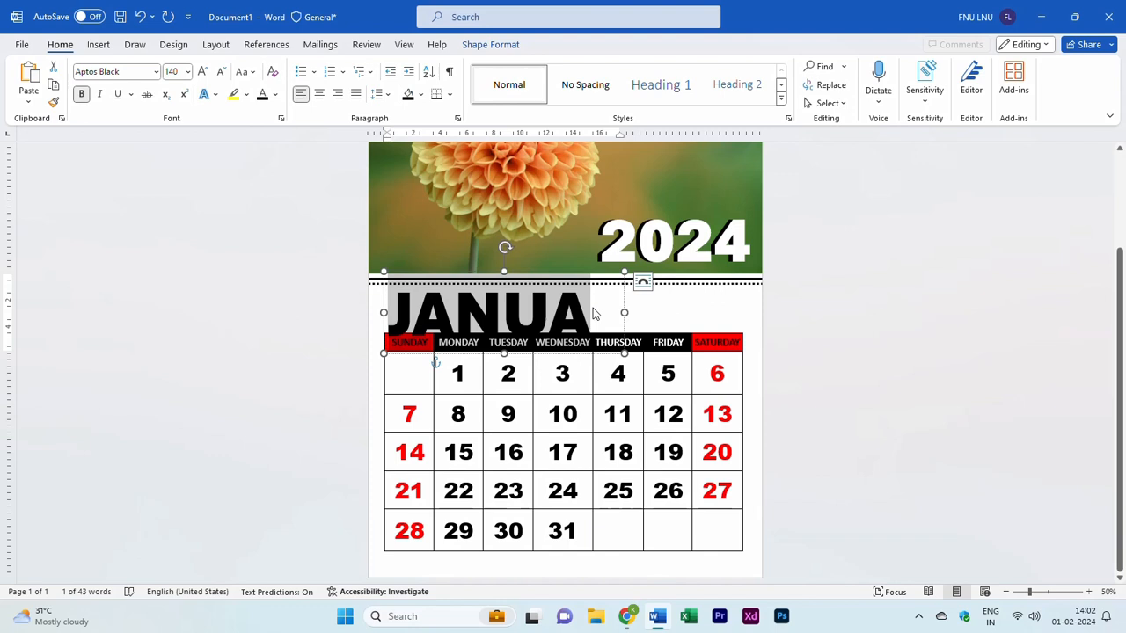
left_click(222, 72)
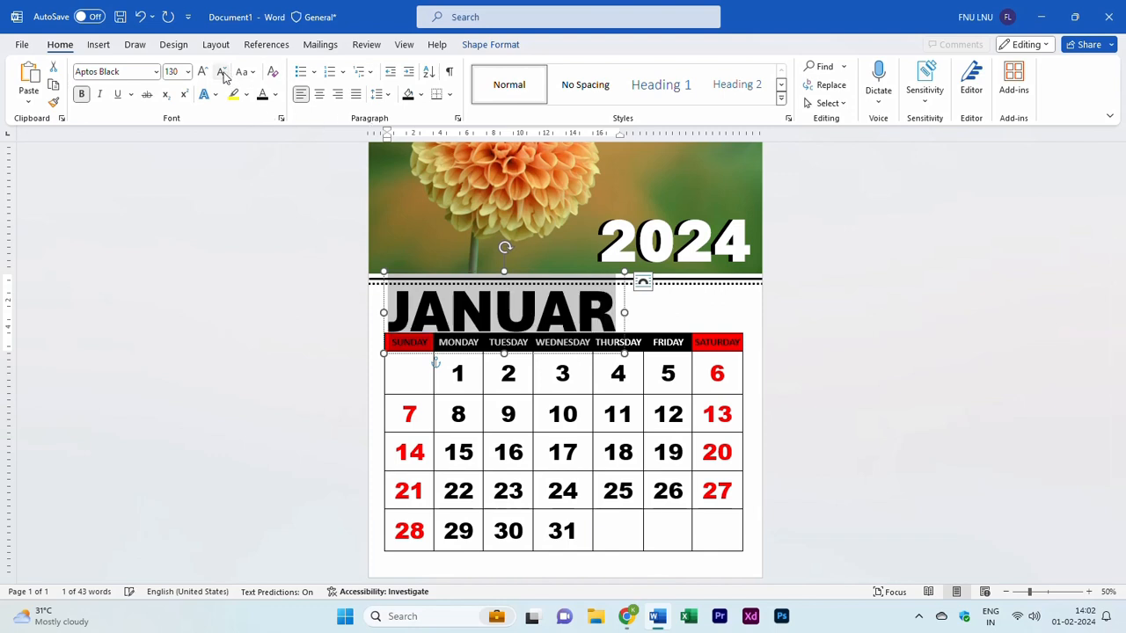
left_click(221, 72)
left_click(222, 72)
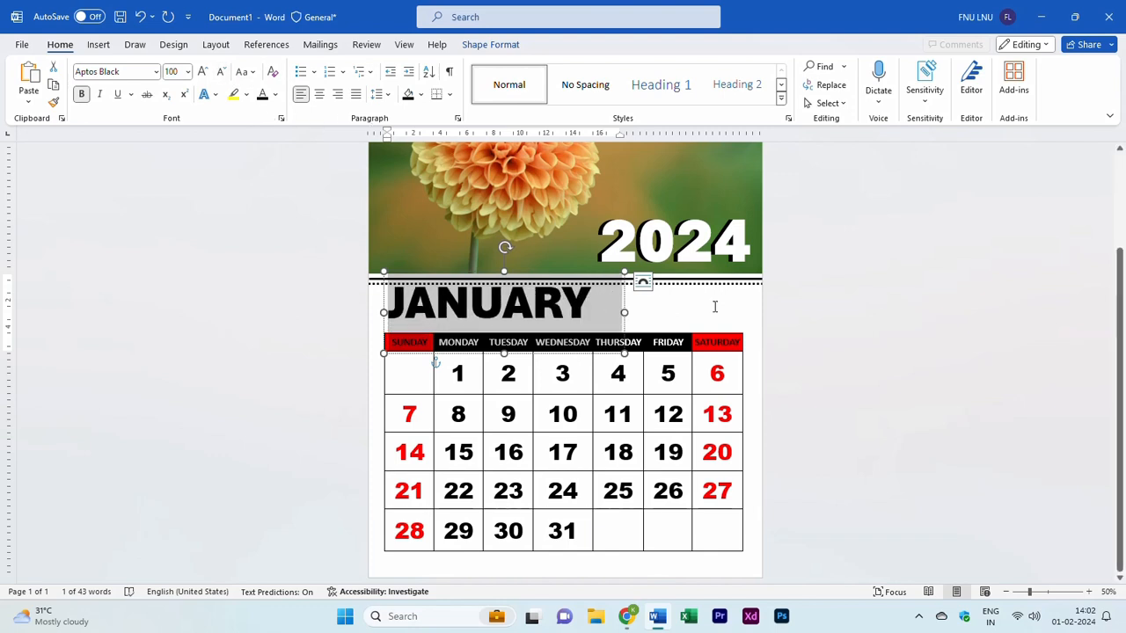
Reduce the JANUARY text box's height and position the heading between the dotted line and the weekday header row.
left_click(517, 300)
left_click(503, 270)
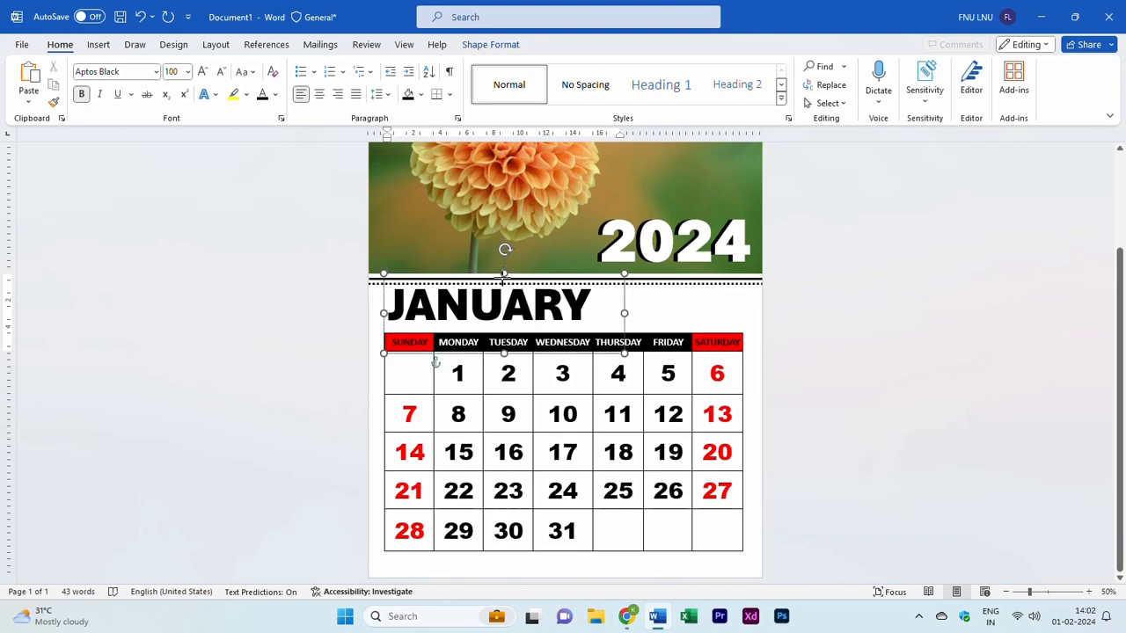
left_click_drag(504, 269, 504, 284)
left_click_drag(514, 361, 513, 347)
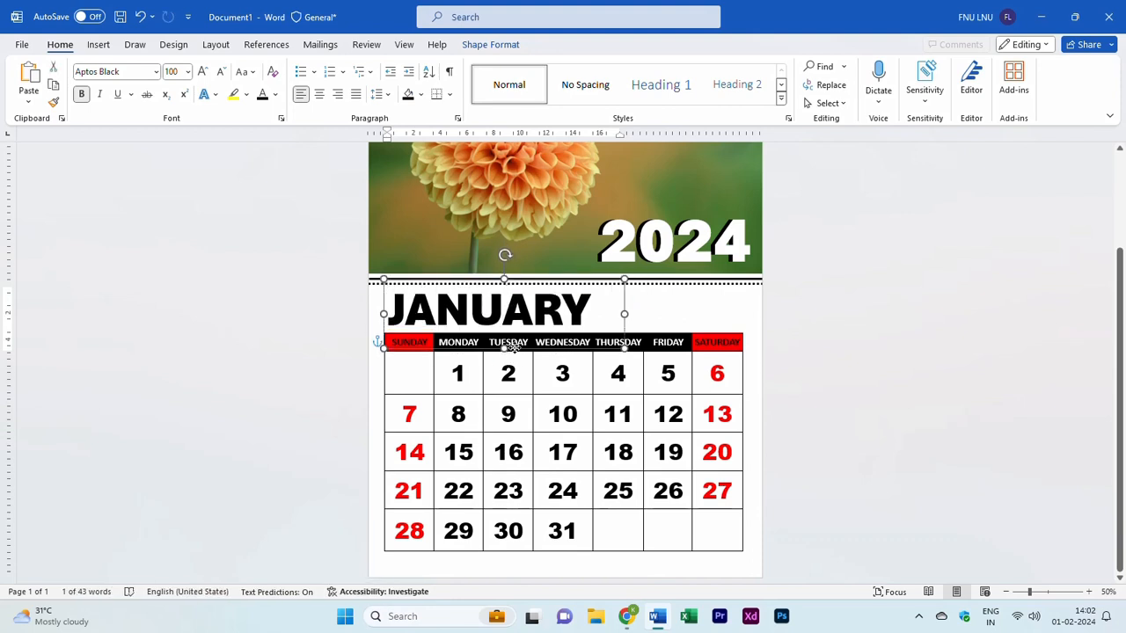
left_click(913, 413)
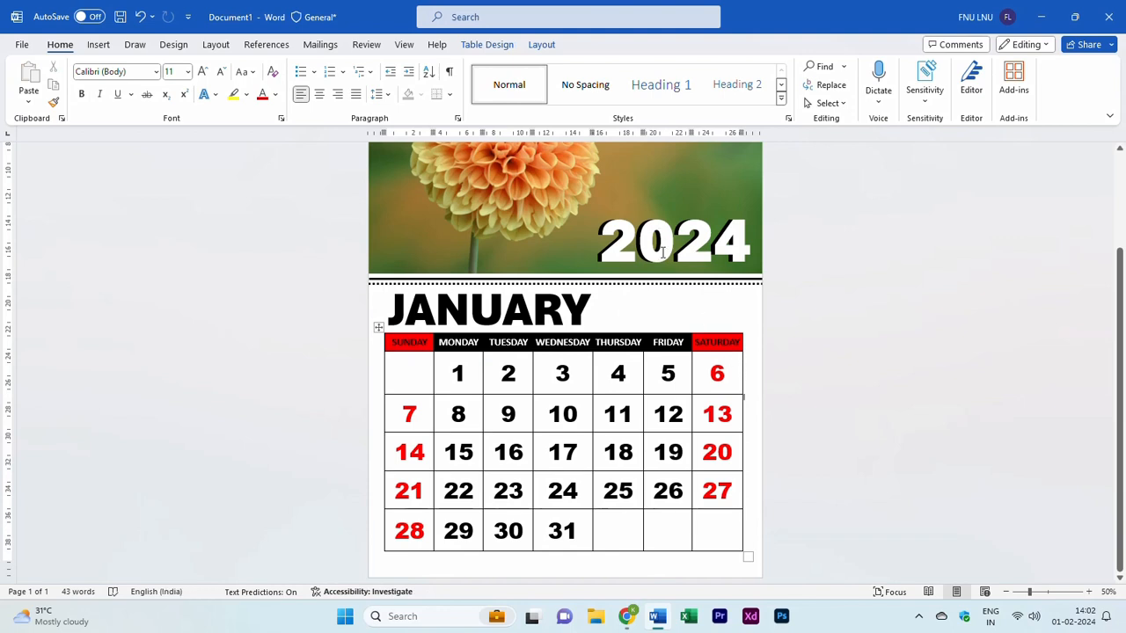
Duplicate the large 2024 text box and place the copy beside the JANUARY heading, above the THURSDAY to SATURDAY headers.
left_click(718, 253)
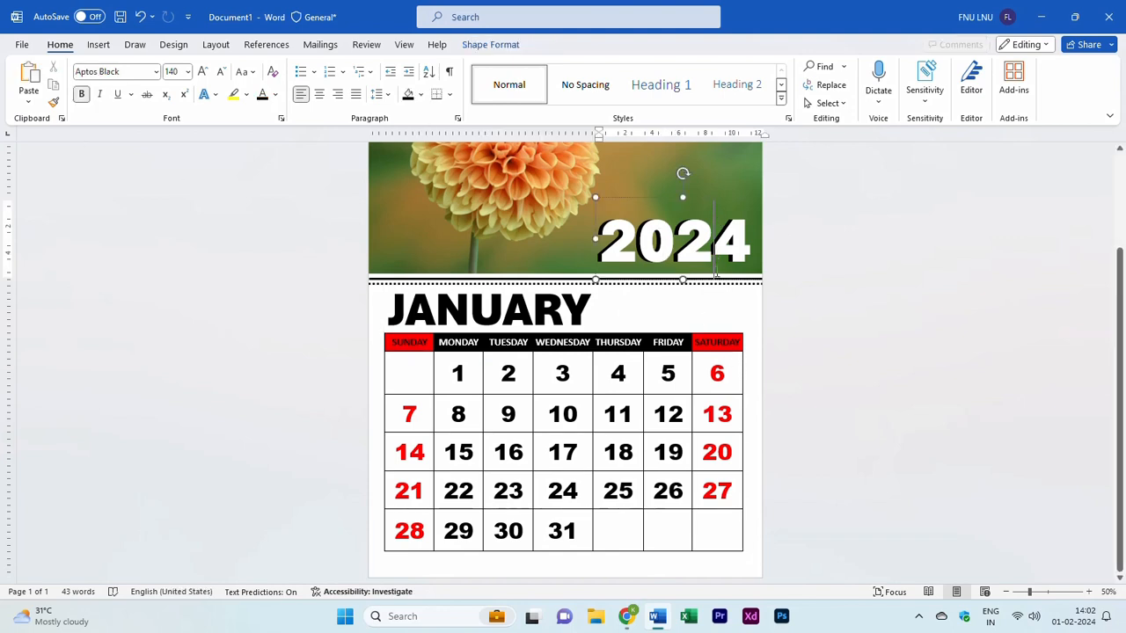
key("ctrl+c")
key("ctrl+v")
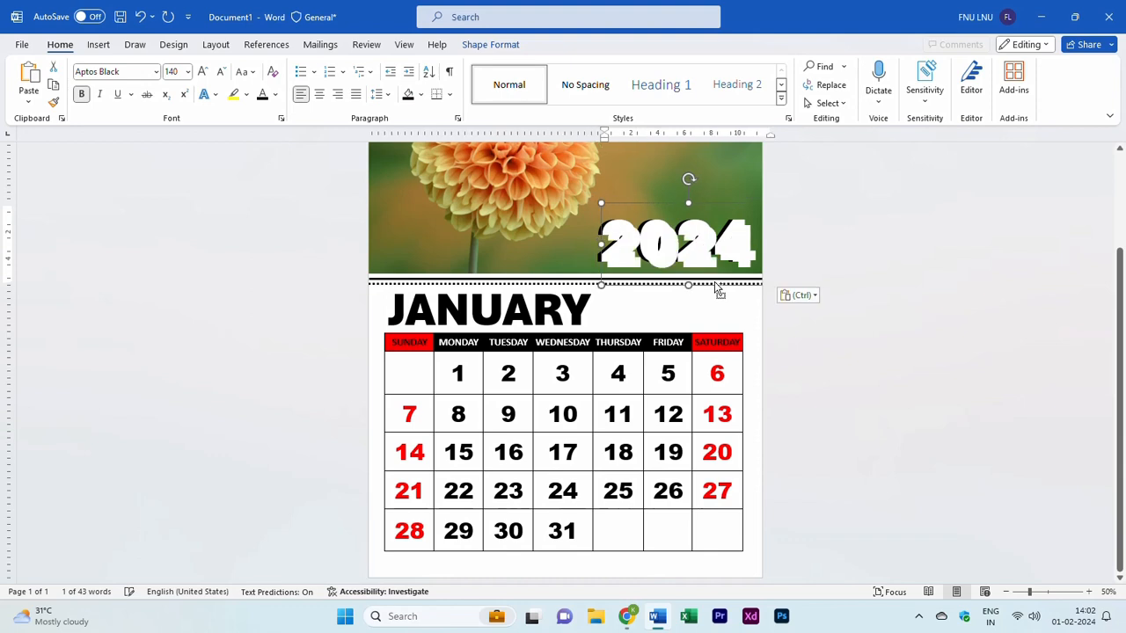
left_click_drag(714, 285, 711, 343)
Color the copied 2024 text black and reduce its font size to 72.
double_click(705, 307)
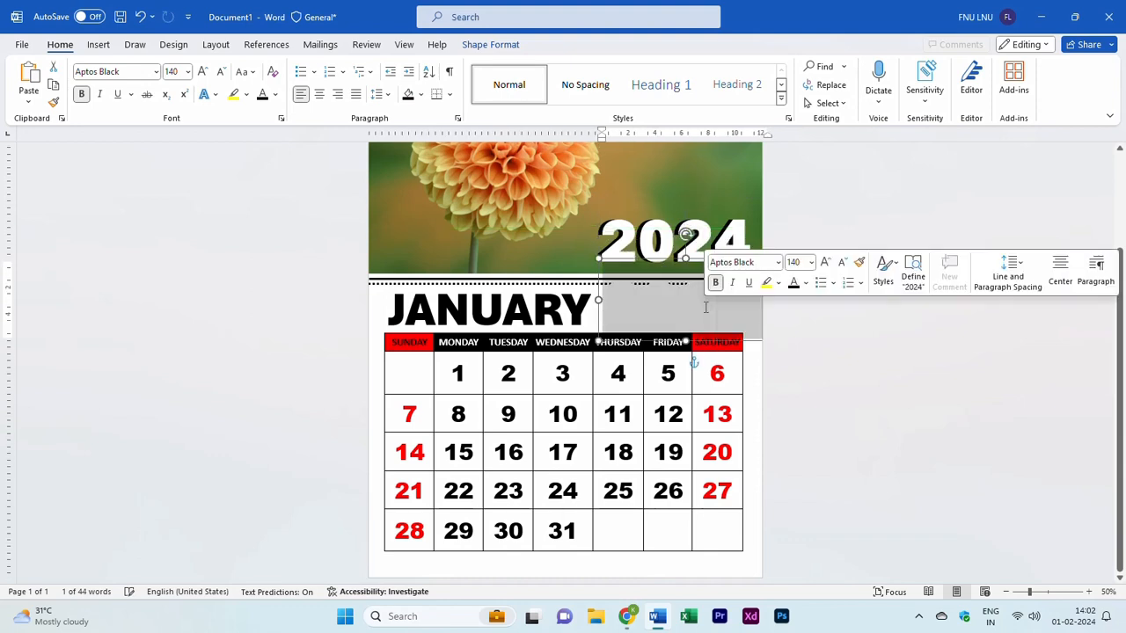
left_click(842, 262)
left_click(842, 262)
left_click(842, 262)
left_click(842, 263)
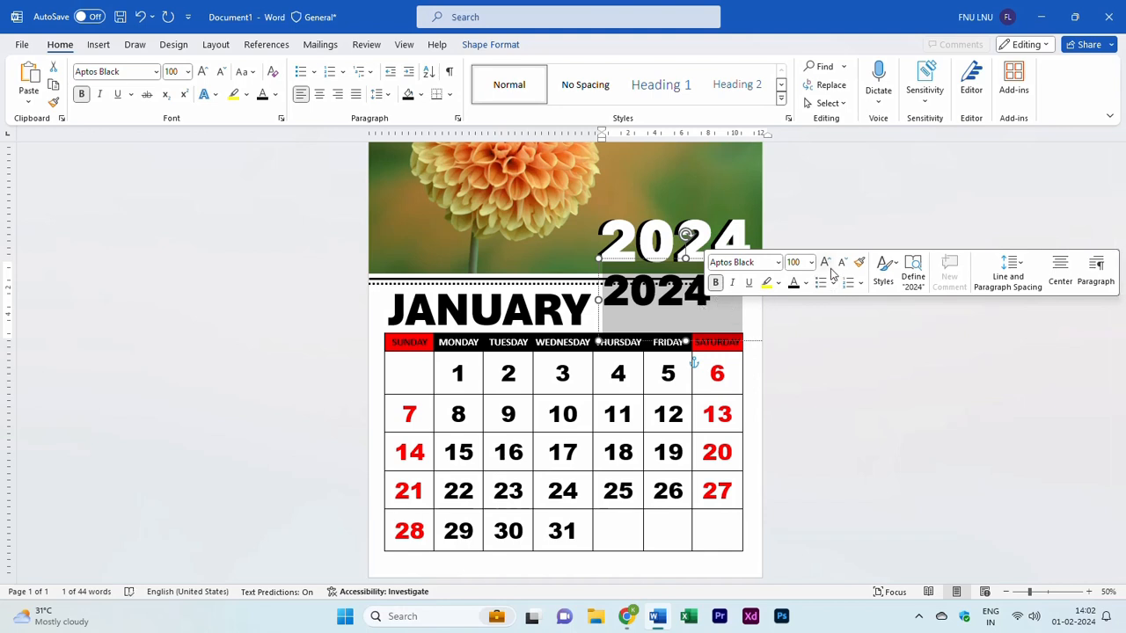
left_click(841, 266)
left_click(841, 265)
left_click(841, 266)
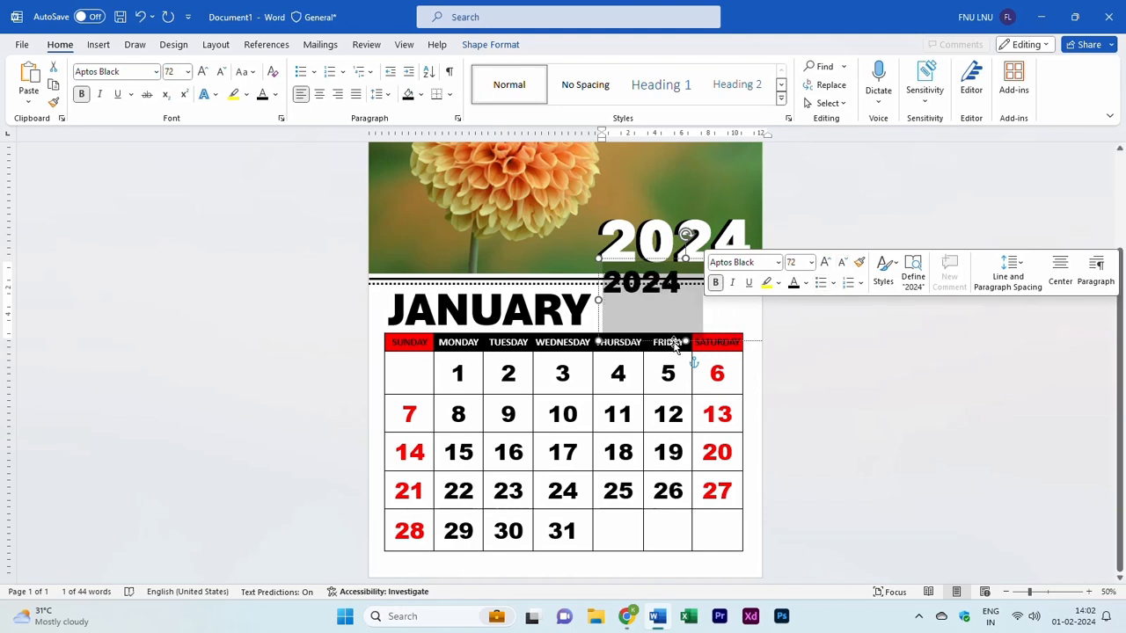
Shrink the copied 2024 box and its text to one size above 36, and align it just above the SATURDAY header.
left_click_drag(685, 338, 732, 337)
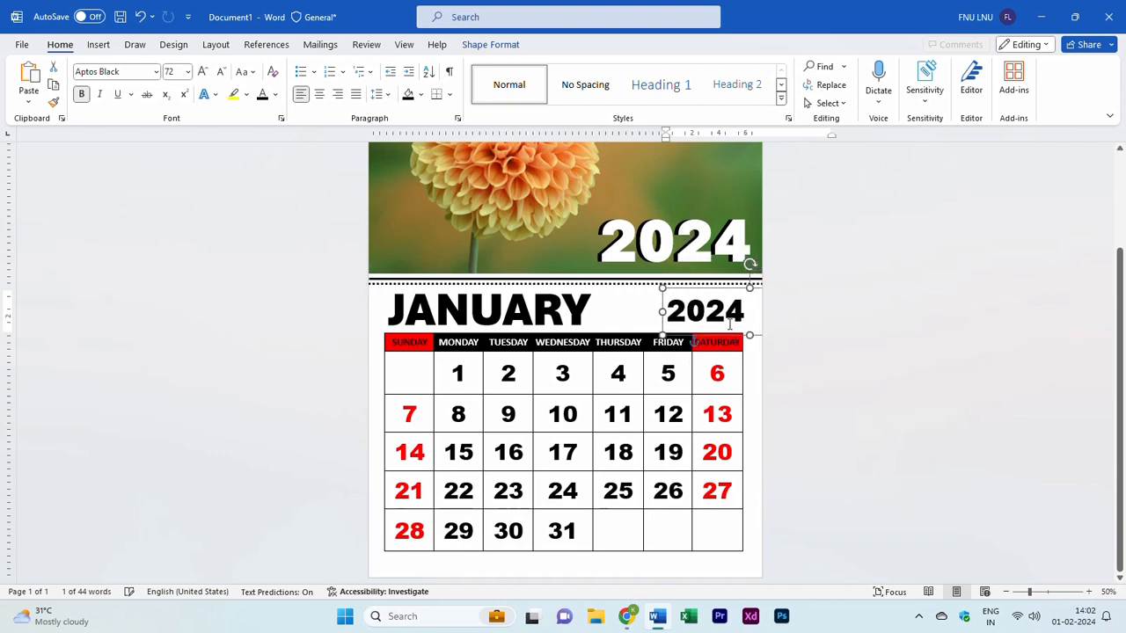
left_click(843, 280)
left_click(843, 280)
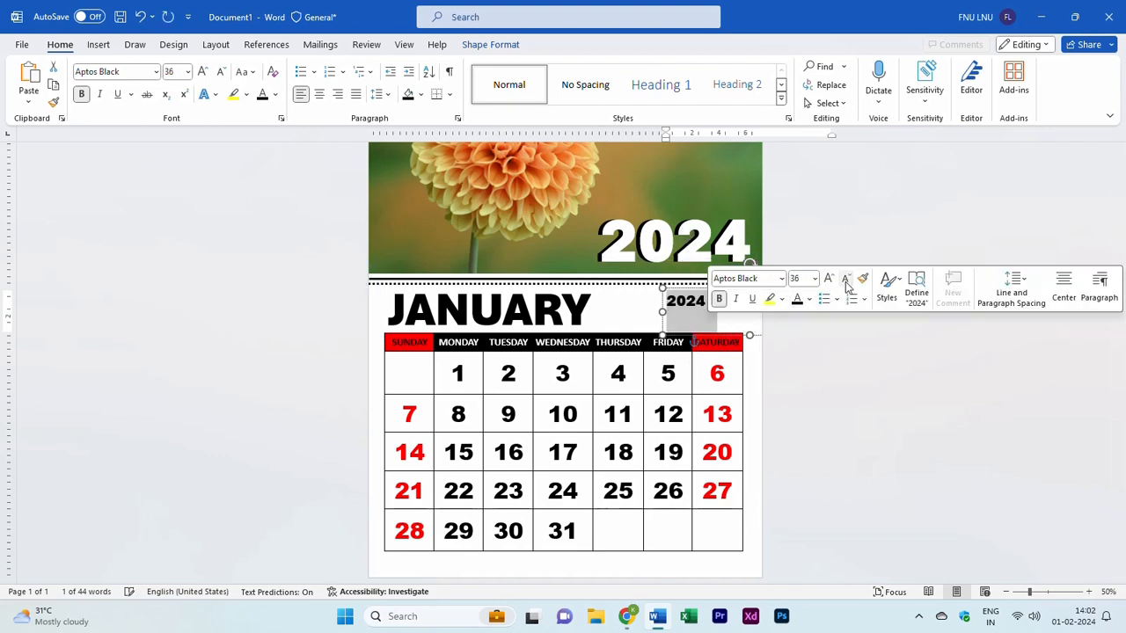
left_click(828, 279)
left_click(720, 342)
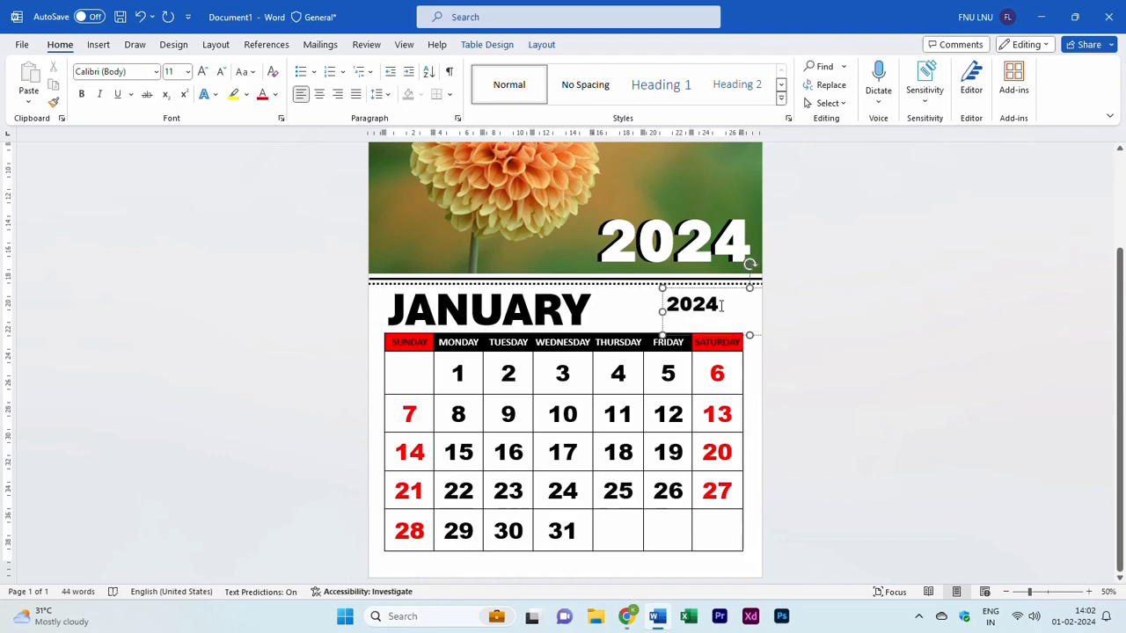
left_click(722, 328)
left_click_drag(722, 334, 747, 351)
left_click(885, 425)
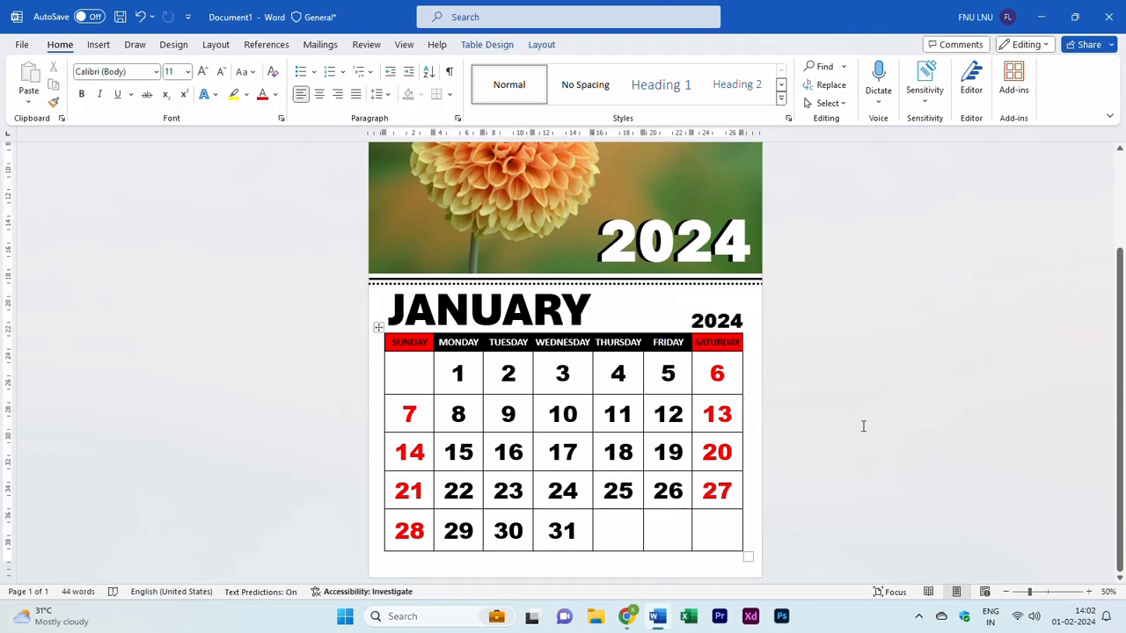
Draw a rectangle about 1.22 cm high and 30.59 cm wide along the bottom edge of the calendar page.
left_click(102, 44)
left_click(208, 241)
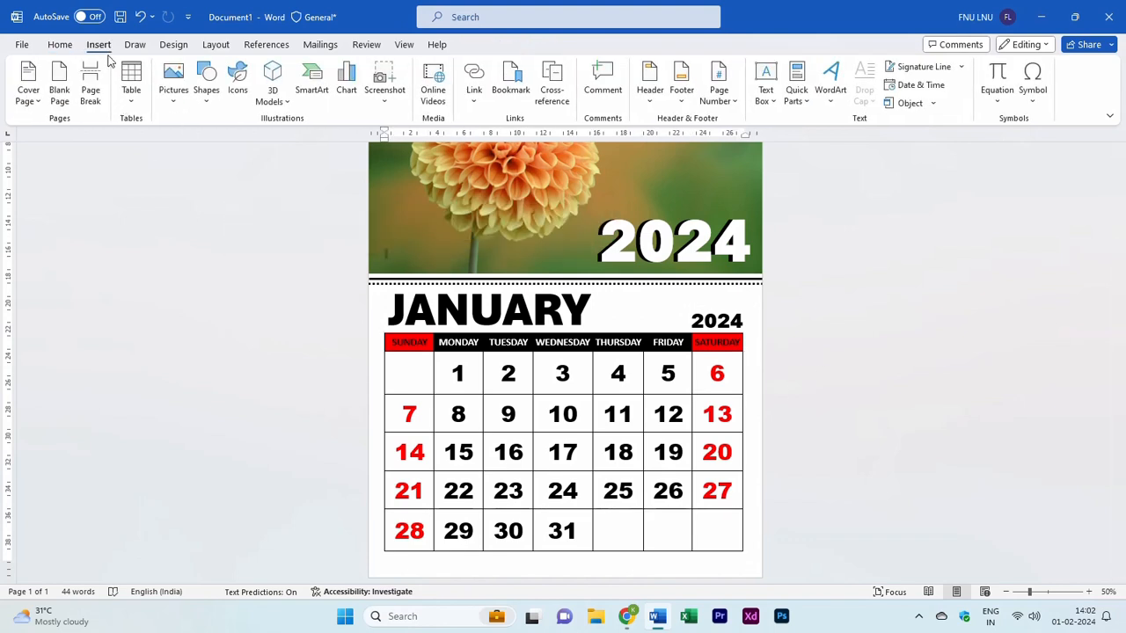
left_click(206, 90)
left_click(243, 142)
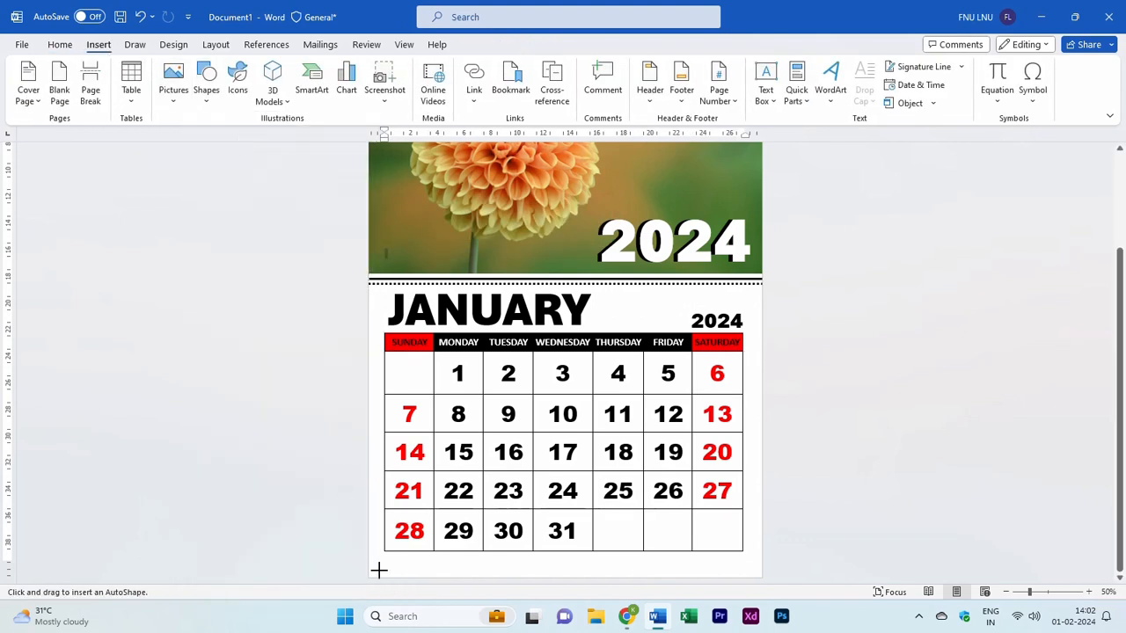
left_click_drag(369, 561, 777, 578)
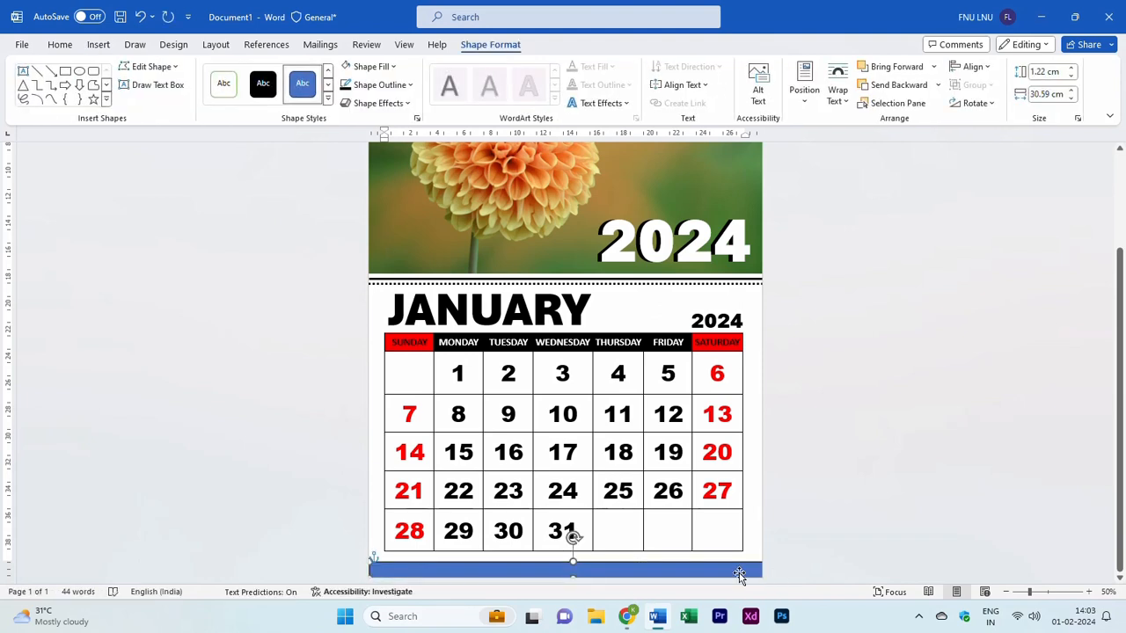
Fill the bottom rectangle with black and check the whole calendar page.
left_click(393, 67)
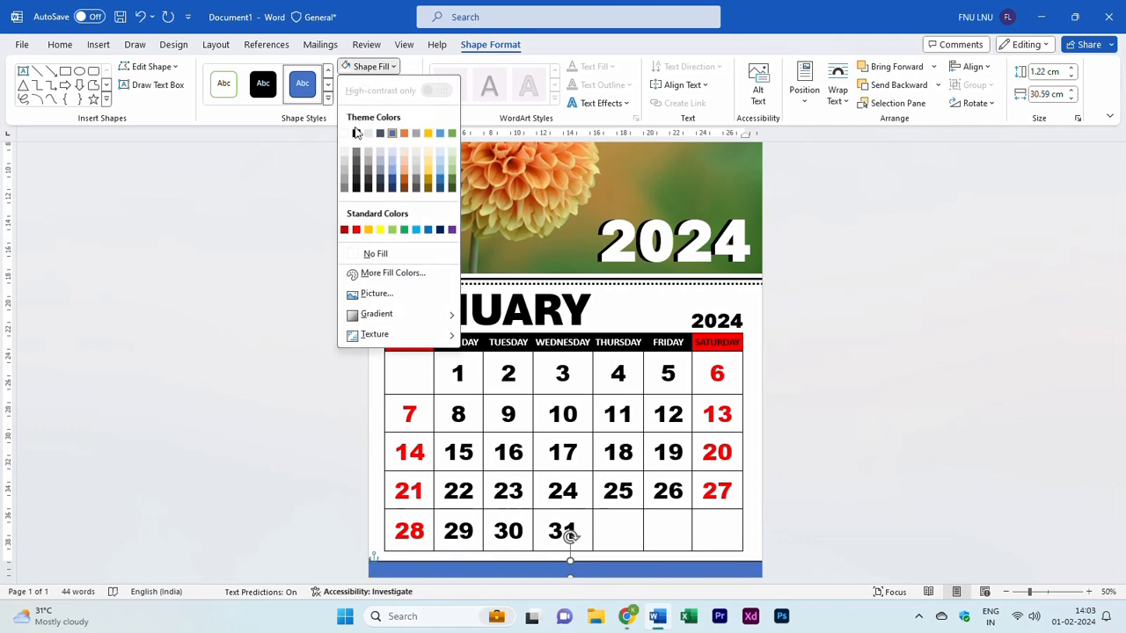
left_click(356, 133)
left_click(952, 486)
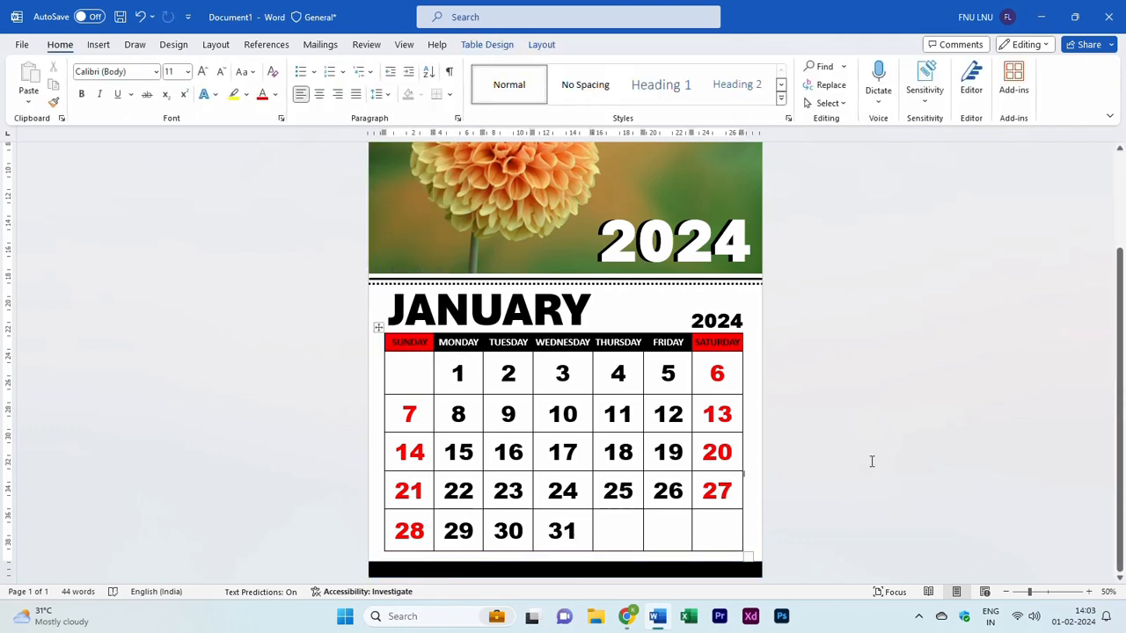
scroll(878, 463, "up", 3)
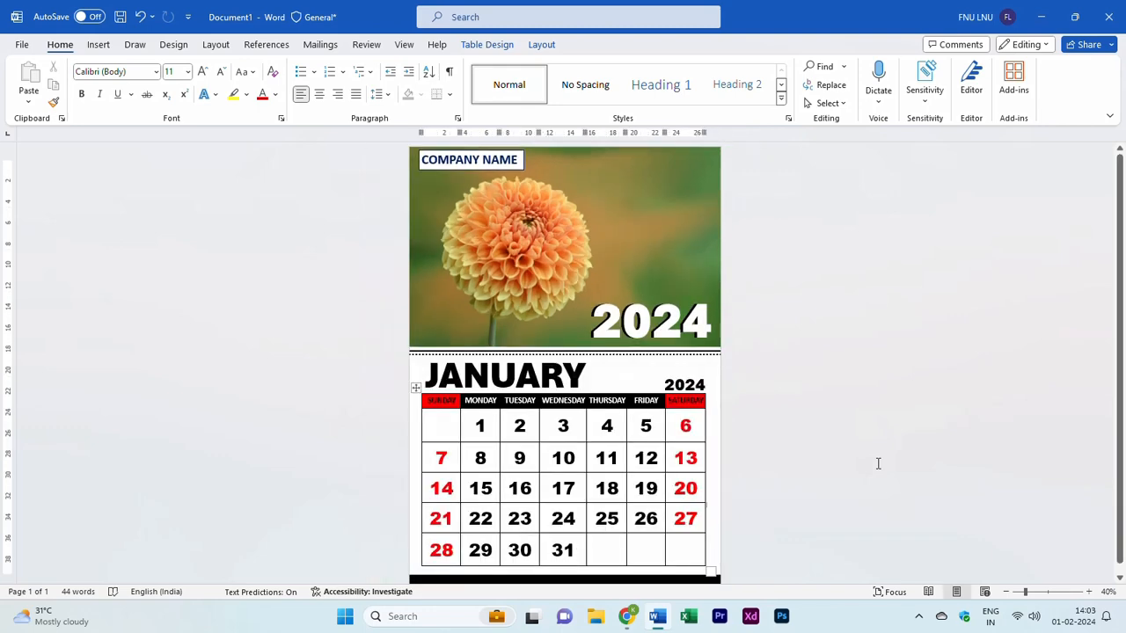
scroll(878, 464, "down", 1)
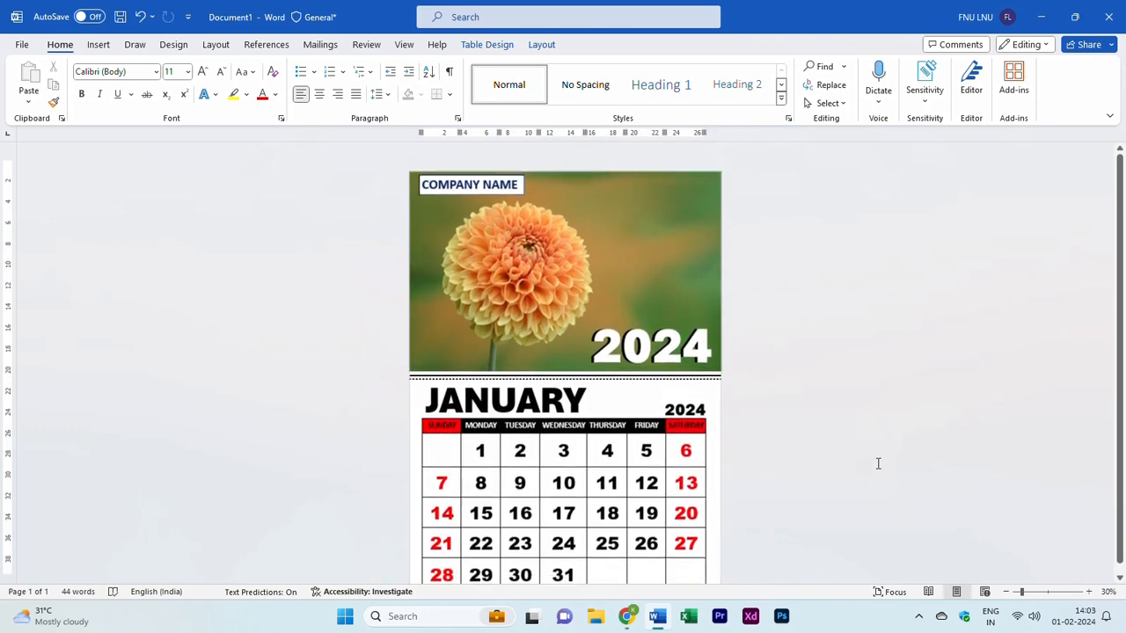
scroll(878, 464, "up", 1)
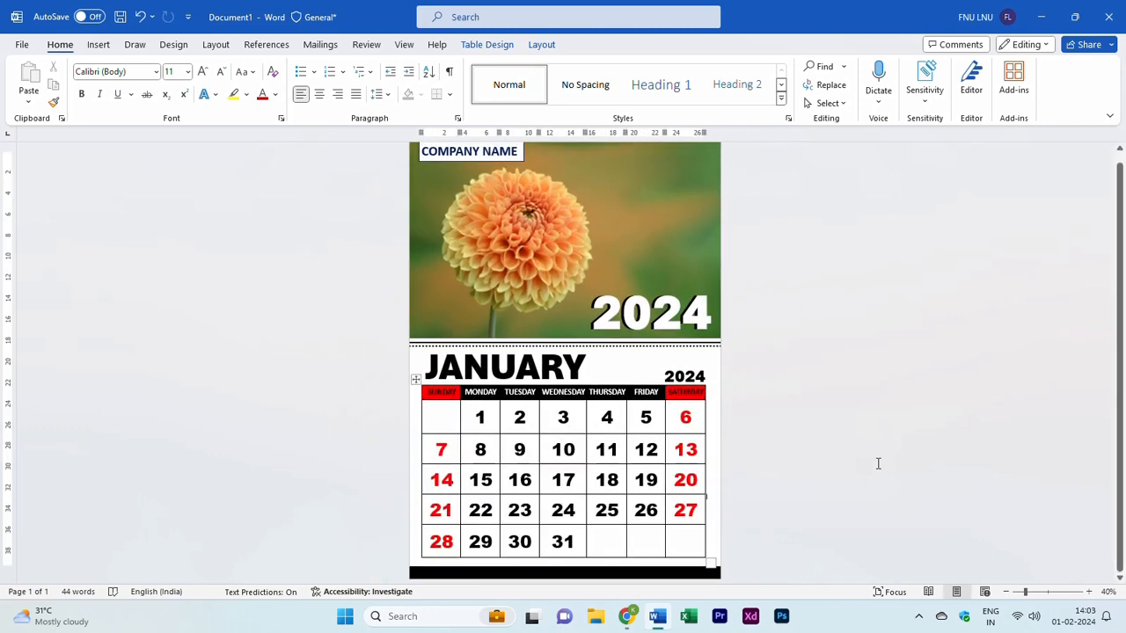